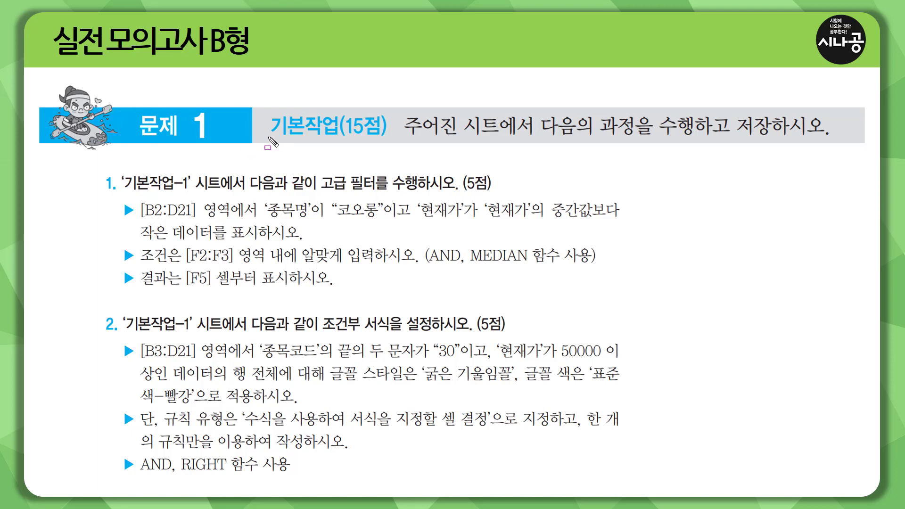
{"action": "left_click_drag", "start_coordinate": [267, 138], "coordinate": [389, 138]}
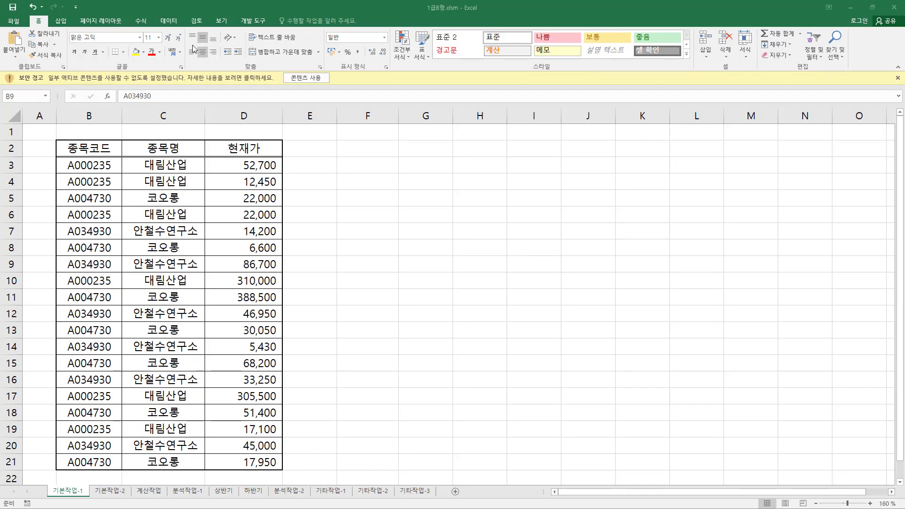
{"action": "key", "text": "ctrl+shift+d"}
{"action": "mouse_move", "coordinate": [45, 481]}
{"action": "left_mouse_down"}
{"action": "mouse_move", "coordinate": [83, 498]}
{"action": "mouse_move", "coordinate": [442, 503]}
{"action": "left_mouse_up"}
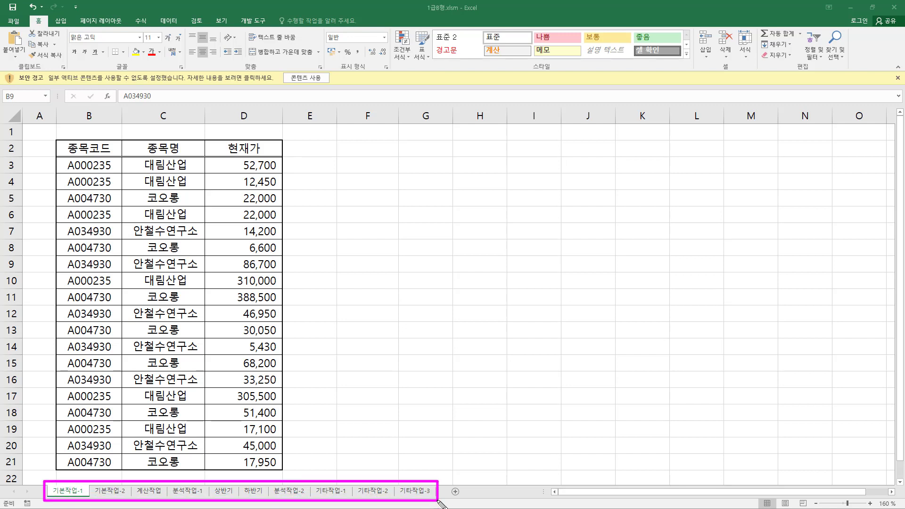
{"action": "key", "text": "Escape"}
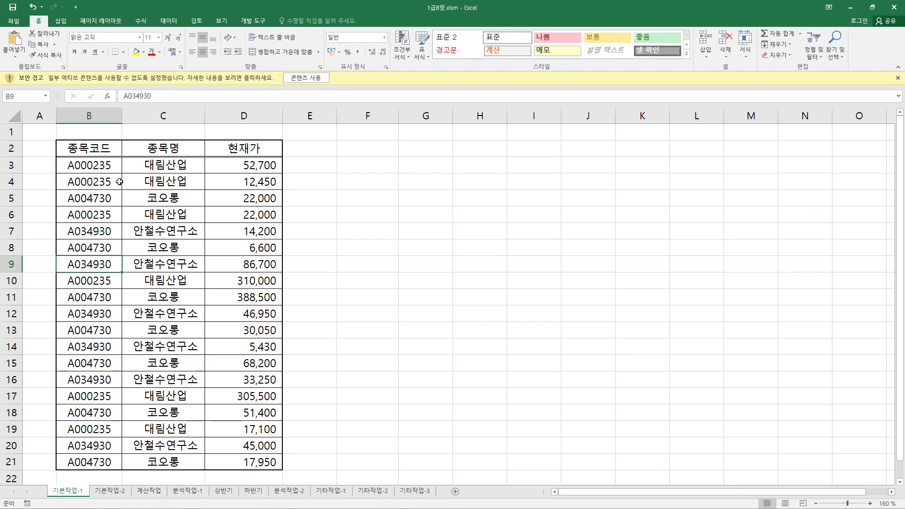
Step: Enable the workbook's blocked active content and select cell D3 on the 기본작업-1 sheet
{"action": "left_click_drag", "start_coordinate": [12, 69], "coordinate": [48, 86]}
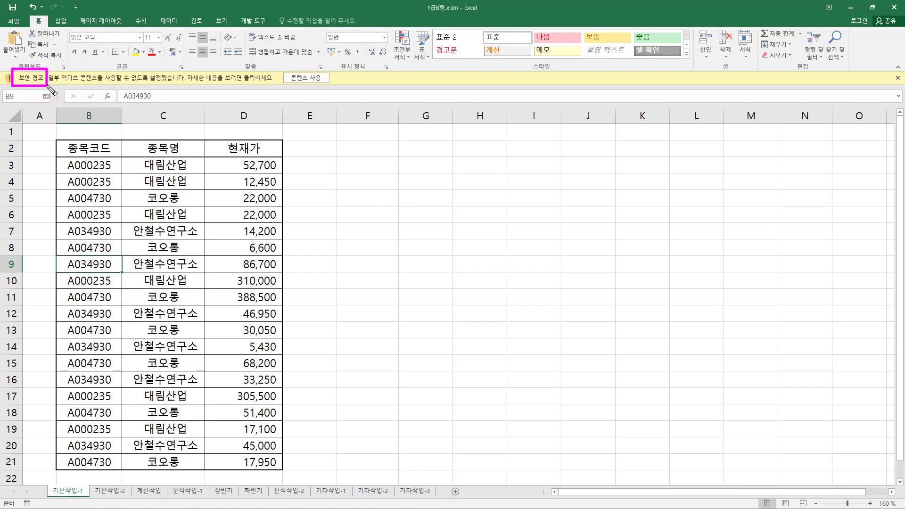
{"action": "left_click_drag", "start_coordinate": [282, 69], "coordinate": [330, 87]}
{"action": "key", "text": "Escape"}
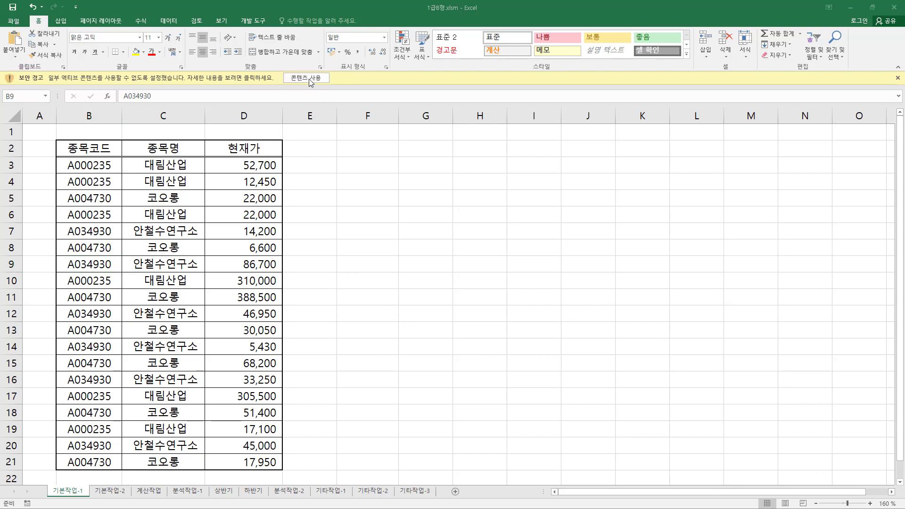
{"action": "left_click", "coordinate": [306, 79]}
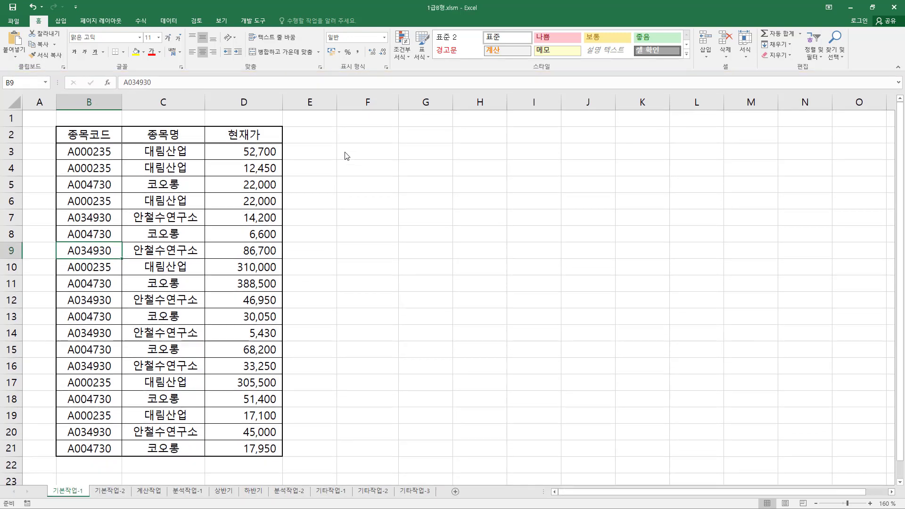
{"action": "left_click", "coordinate": [239, 155]}
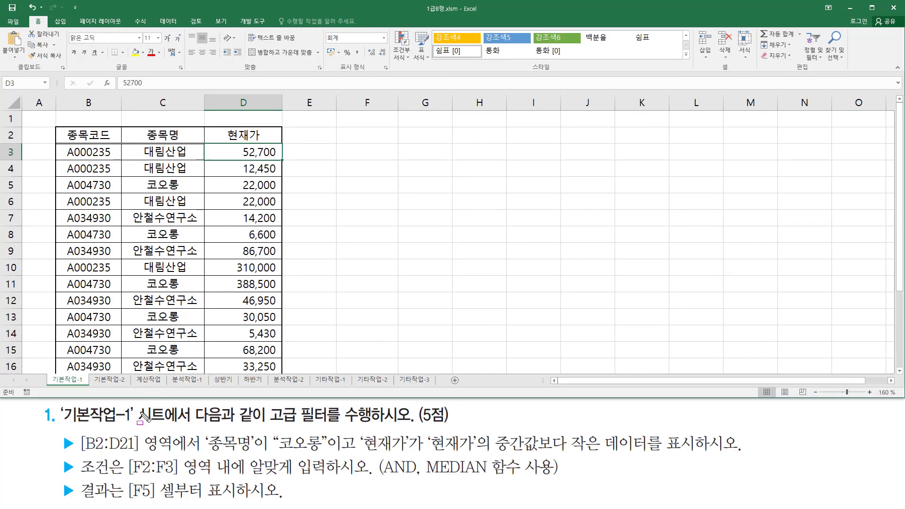
Step: Review the advanced filter task's data range B2:D21 and its conditions on the 종목명 and 현재가 columns
{"action": "left_click_drag", "start_coordinate": [62, 424], "coordinate": [138, 425]}
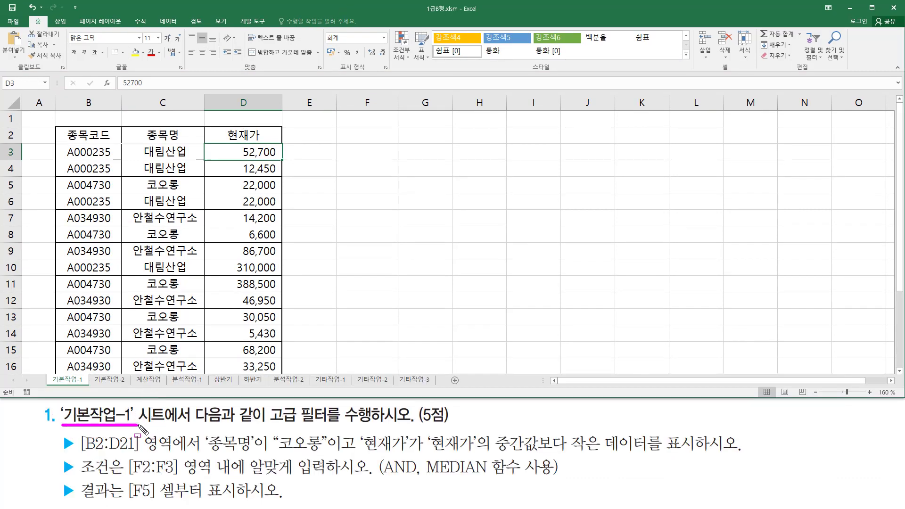
{"action": "mouse_move", "coordinate": [267, 425]}
{"action": "left_mouse_down"}
{"action": "mouse_move", "coordinate": [335, 427]}
{"action": "mouse_move", "coordinate": [328, 427]}
{"action": "left_mouse_up"}
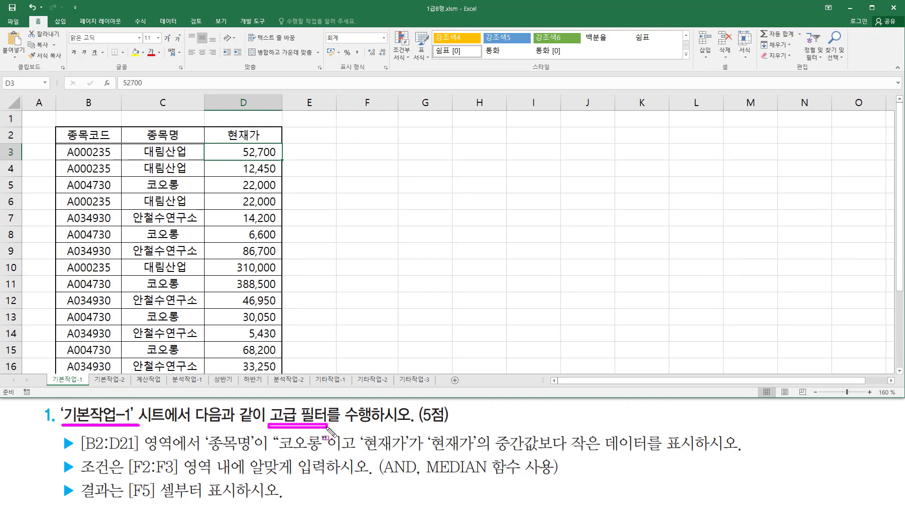
{"action": "key", "text": "Escape"}
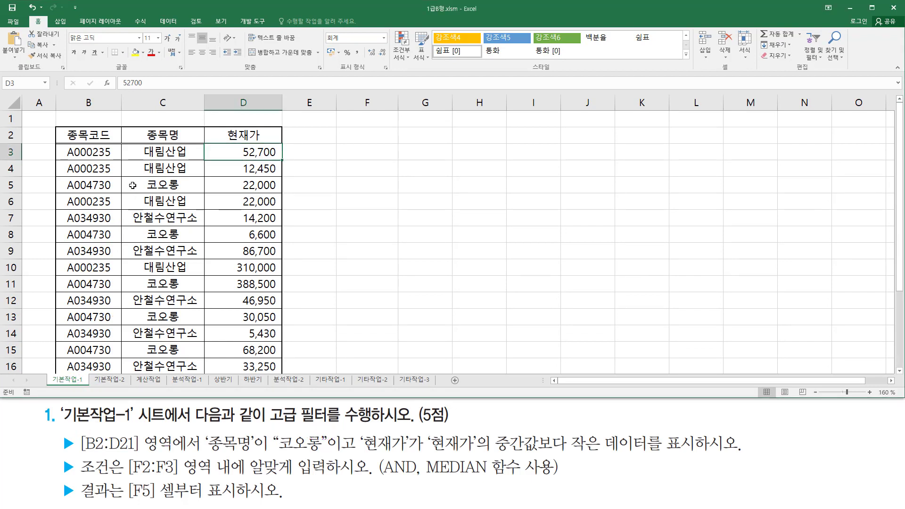
{"action": "scroll", "coordinate": [207, 194], "scroll_direction": "down", "scroll_amount": 3}
{"action": "scroll", "coordinate": [207, 193], "scroll_direction": "up", "scroll_amount": 3}
{"action": "key", "text": "ctrl+shift+d"}
{"action": "left_click_drag", "start_coordinate": [80, 455], "coordinate": [179, 457]}
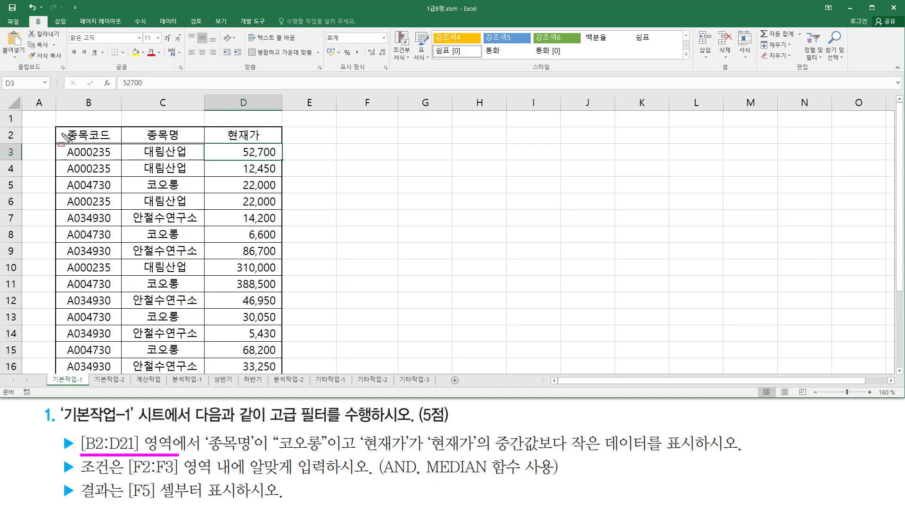
{"action": "mouse_move", "coordinate": [65, 128]}
{"action": "left_mouse_down"}
{"action": "mouse_move", "coordinate": [229, 166]}
{"action": "mouse_move", "coordinate": [278, 308]}
{"action": "mouse_move", "coordinate": [282, 375]}
{"action": "left_mouse_up"}
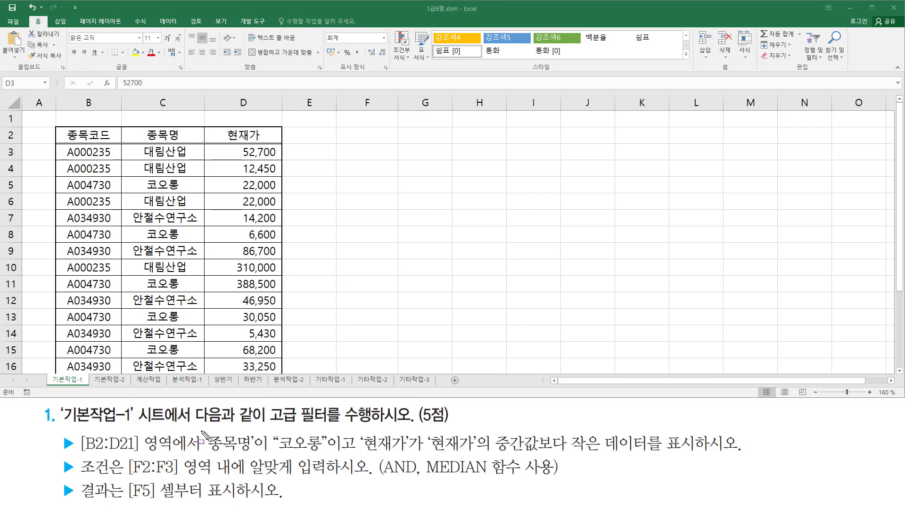
{"action": "left_click_drag", "start_coordinate": [202, 431], "coordinate": [260, 455]}
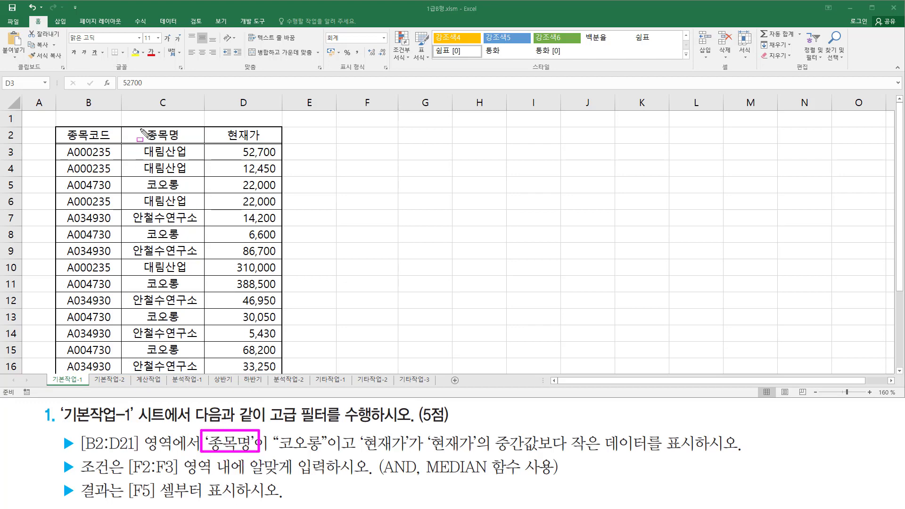
{"action": "left_click_drag", "start_coordinate": [140, 128], "coordinate": [187, 142]}
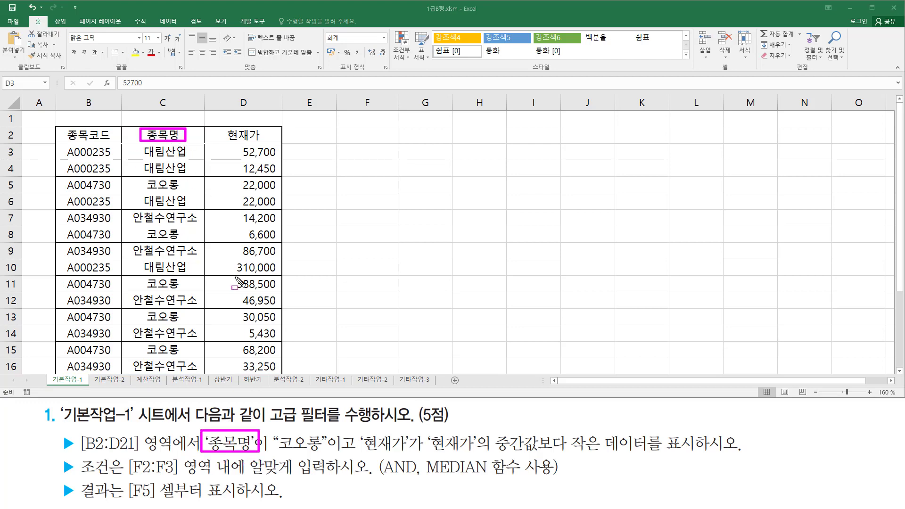
{"action": "left_click_drag", "start_coordinate": [277, 452], "coordinate": [322, 452]}
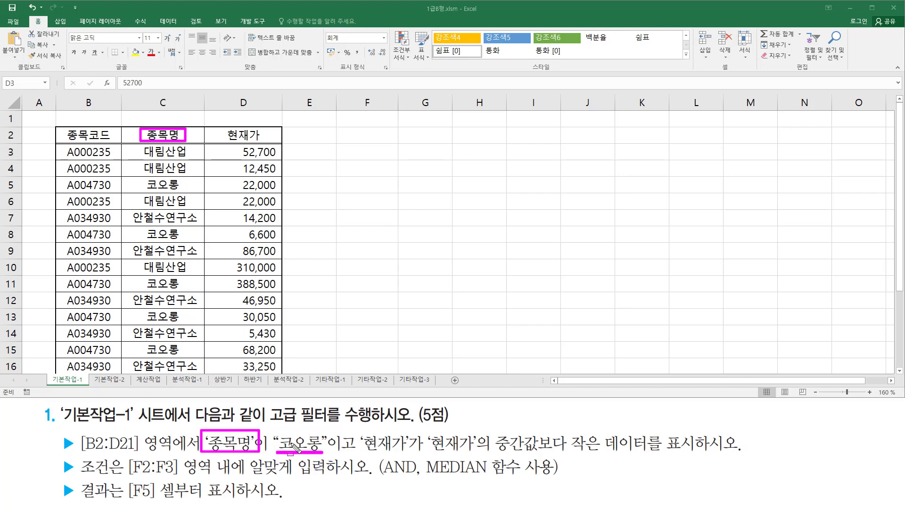
{"action": "left_click_drag", "start_coordinate": [360, 430], "coordinate": [409, 456]}
{"action": "left_click_drag", "start_coordinate": [221, 125], "coordinate": [267, 141]}
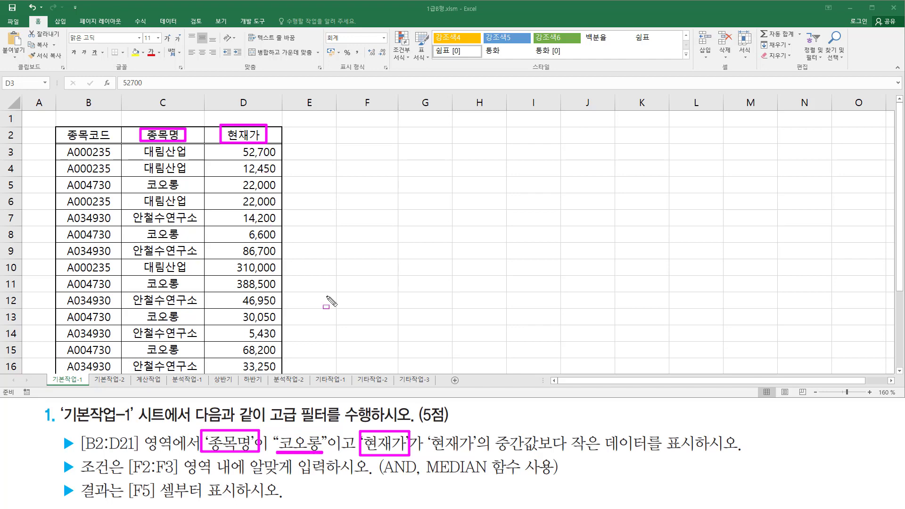
{"action": "mouse_move", "coordinate": [428, 453]}
{"action": "left_mouse_down"}
{"action": "mouse_move", "coordinate": [597, 457]}
{"action": "mouse_move", "coordinate": [603, 432]}
{"action": "left_mouse_up"}
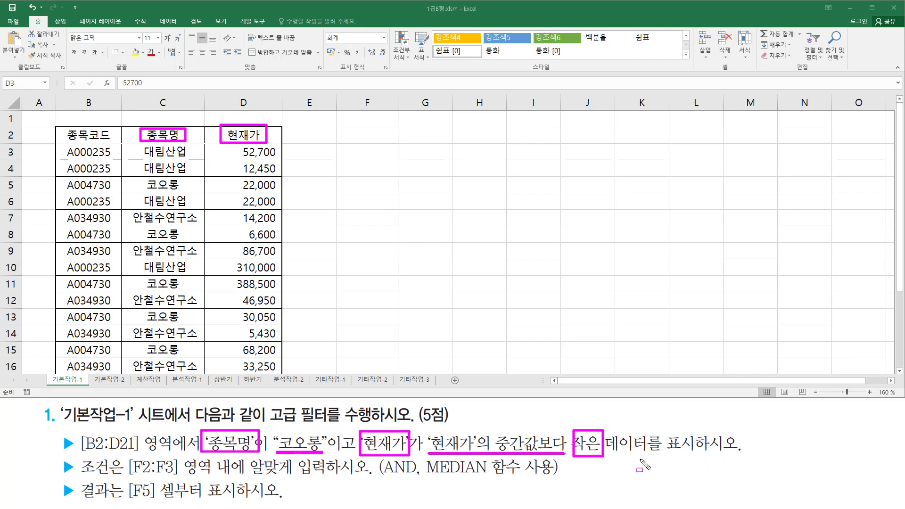
{"action": "mouse_move", "coordinate": [497, 452]}
{"action": "left_mouse_down"}
{"action": "mouse_move", "coordinate": [498, 431]}
{"action": "mouse_move", "coordinate": [518, 452]}
{"action": "mouse_move", "coordinate": [540, 452]}
{"action": "left_mouse_up"}
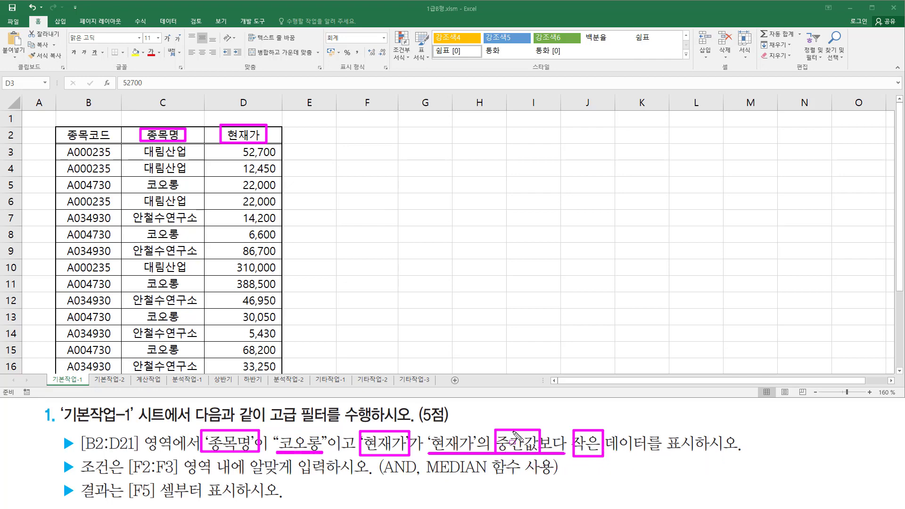
{"action": "left_click_drag", "start_coordinate": [424, 478], "coordinate": [526, 478]}
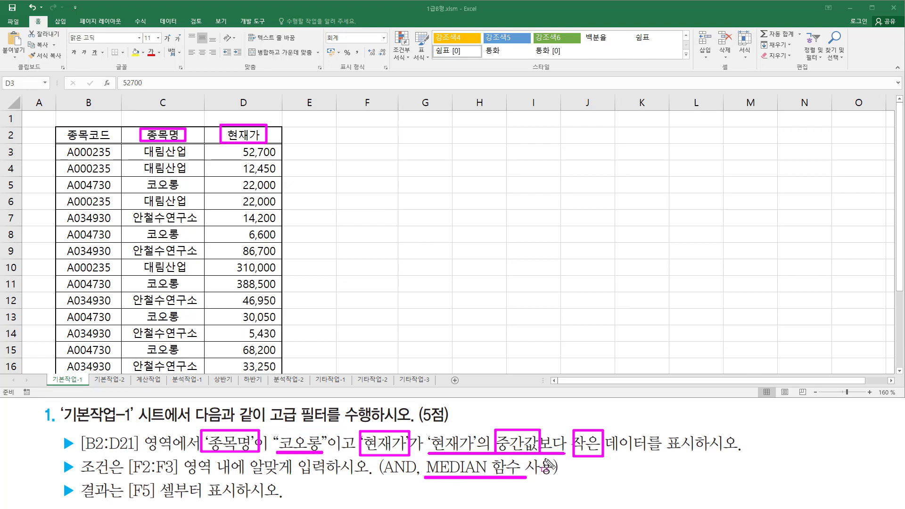
{"action": "key", "text": "Escape"}
Step: Examine how the filter conditions combine with AND, plus the criteria range F2:F3 and the output cell F5
{"action": "left_click_drag", "start_coordinate": [206, 428], "coordinate": [256, 456]}
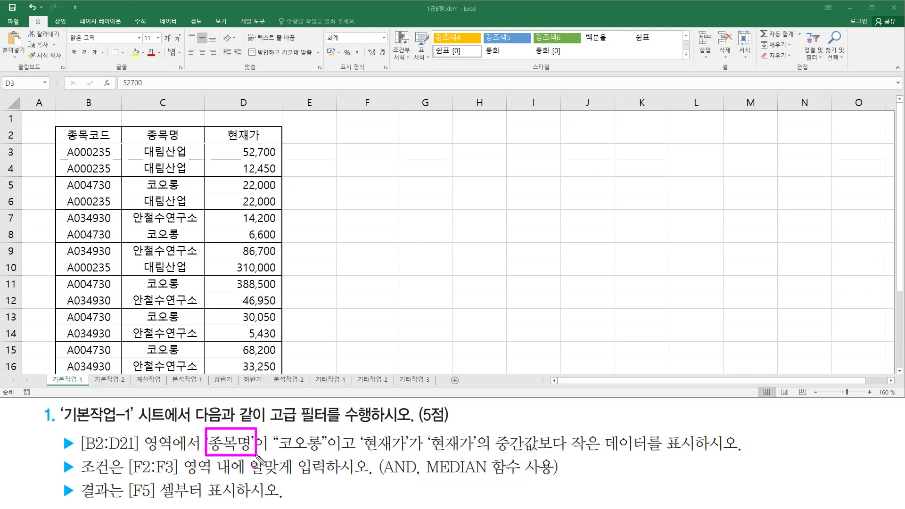
{"action": "left_click_drag", "start_coordinate": [362, 428], "coordinate": [412, 455]}
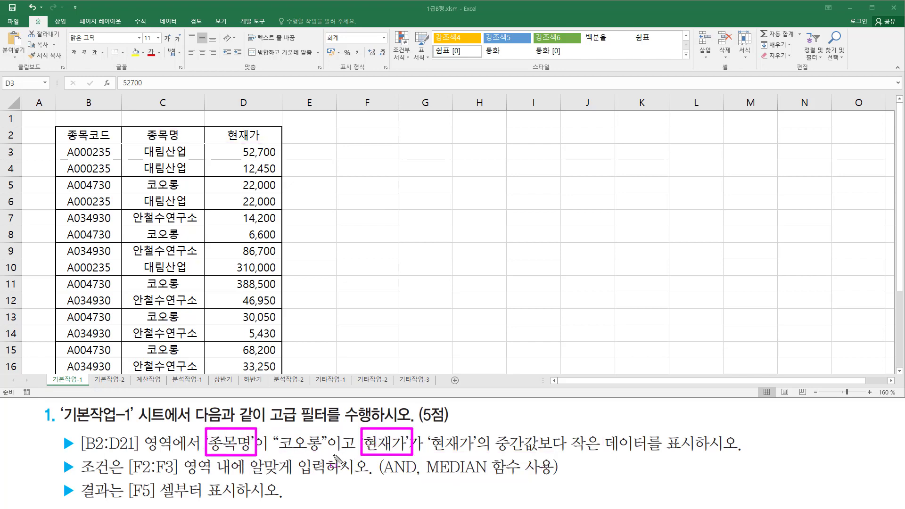
{"action": "left_click_drag", "start_coordinate": [327, 455], "coordinate": [354, 454]}
{"action": "left_click_drag", "start_coordinate": [380, 479], "coordinate": [419, 479]}
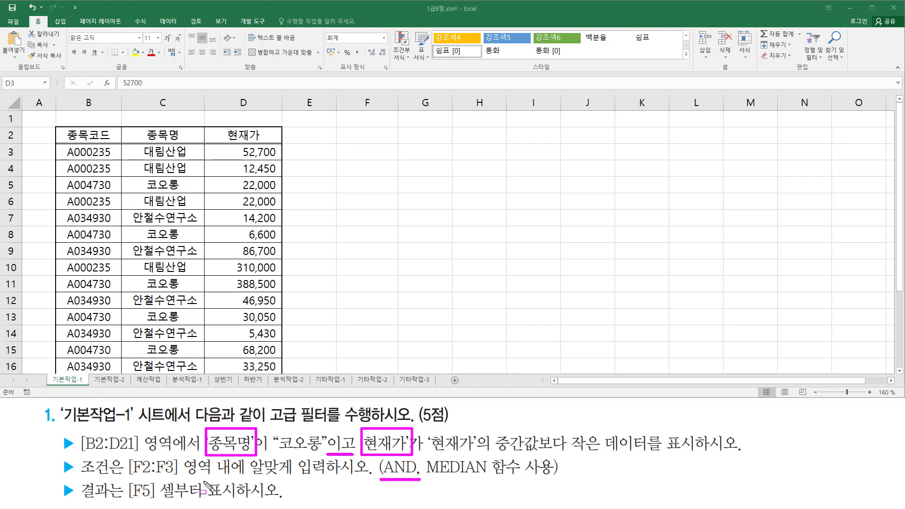
{"action": "mouse_move", "coordinate": [126, 454]}
{"action": "left_mouse_down"}
{"action": "mouse_move", "coordinate": [182, 477]}
{"action": "mouse_move", "coordinate": [325, 477]}
{"action": "left_mouse_up"}
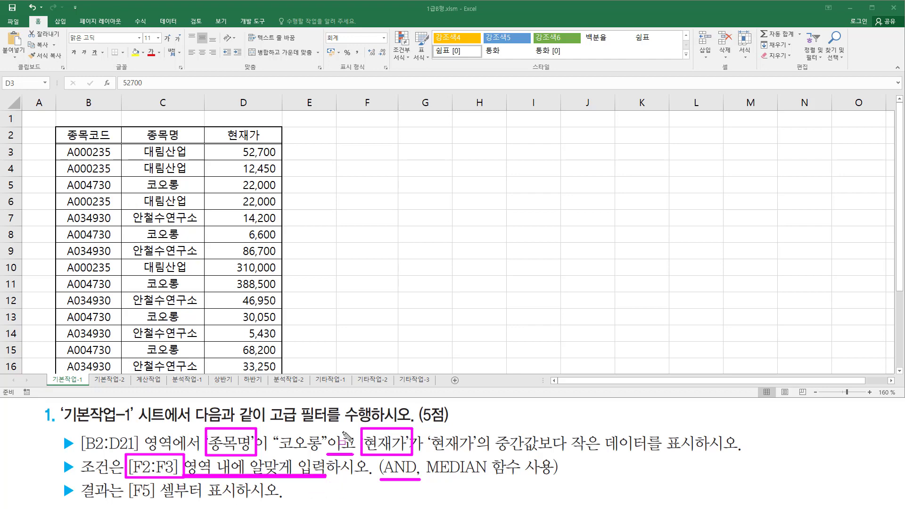
{"action": "mouse_move", "coordinate": [335, 128]}
{"action": "left_mouse_down"}
{"action": "mouse_move", "coordinate": [336, 141]}
{"action": "mouse_move", "coordinate": [397, 160]}
{"action": "left_mouse_up"}
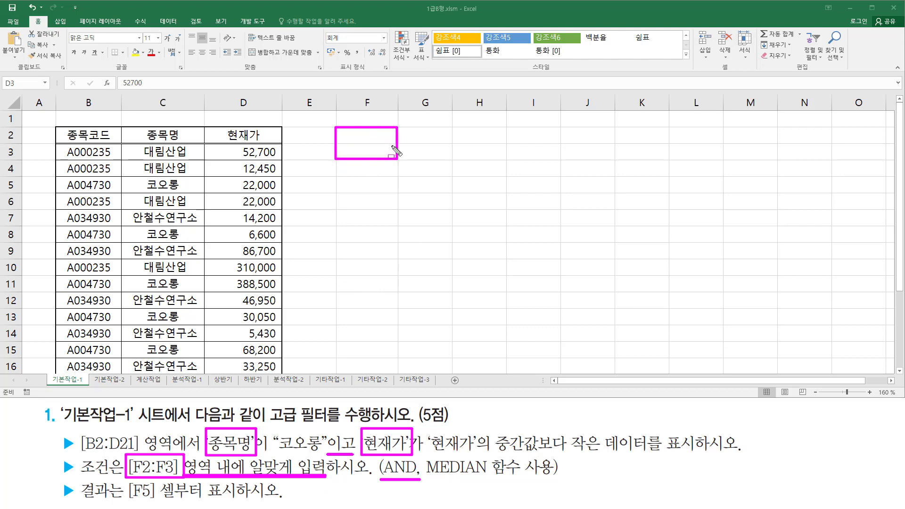
{"action": "left_click", "coordinate": [125, 501]}
{"action": "left_click_drag", "start_coordinate": [125, 501], "coordinate": [151, 501]}
{"action": "left_click_drag", "start_coordinate": [339, 179], "coordinate": [396, 194]}
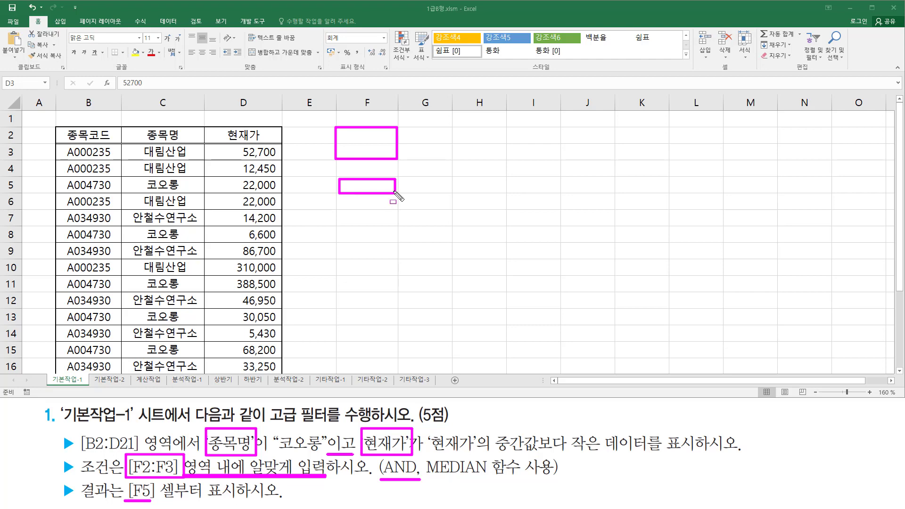
{"action": "key", "text": "Escape"}
Step: Enter the criteria heading 조건 in cell F2
{"action": "left_click", "coordinate": [361, 137]}
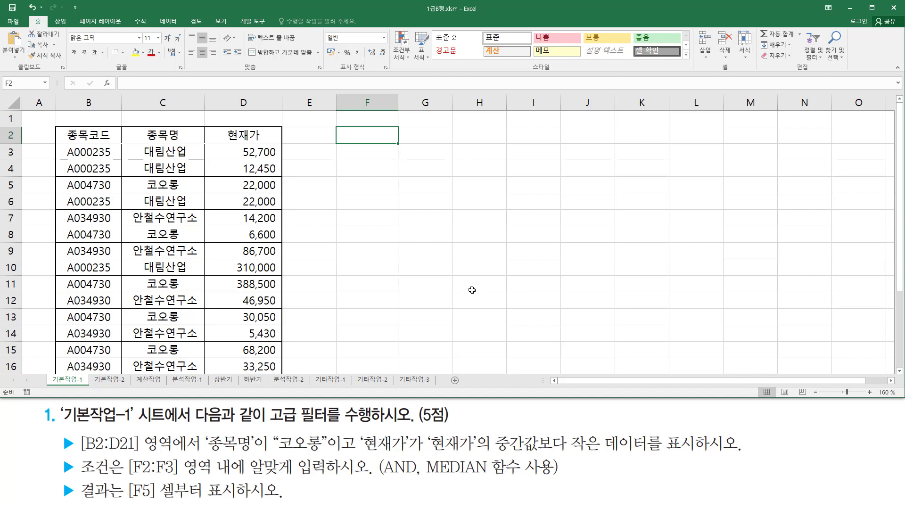
{"action": "type", "text": "wh"}
{"action": "key", "text": "BackSpace"}
{"action": "key", "text": "BackSpace"}
{"action": "key", "text": "Hangul"}
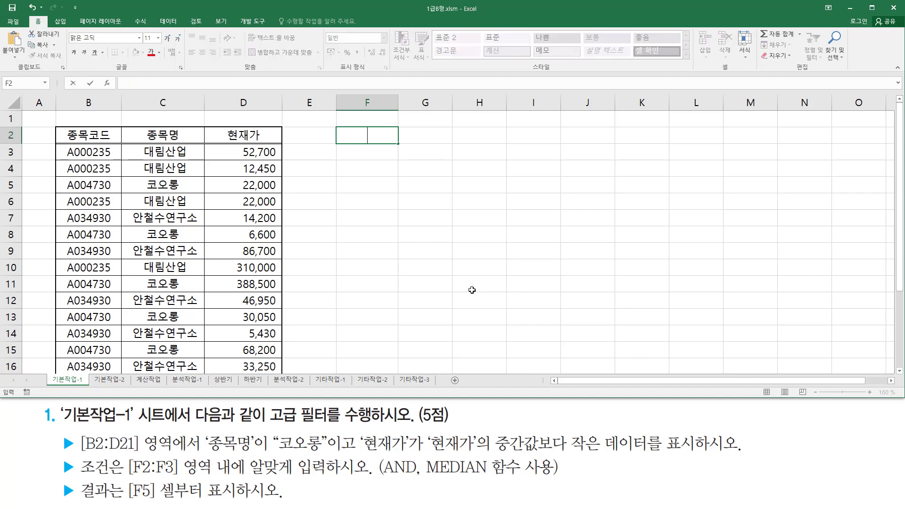
{"action": "type", "text": "조건"}
{"action": "key", "text": "Return"}
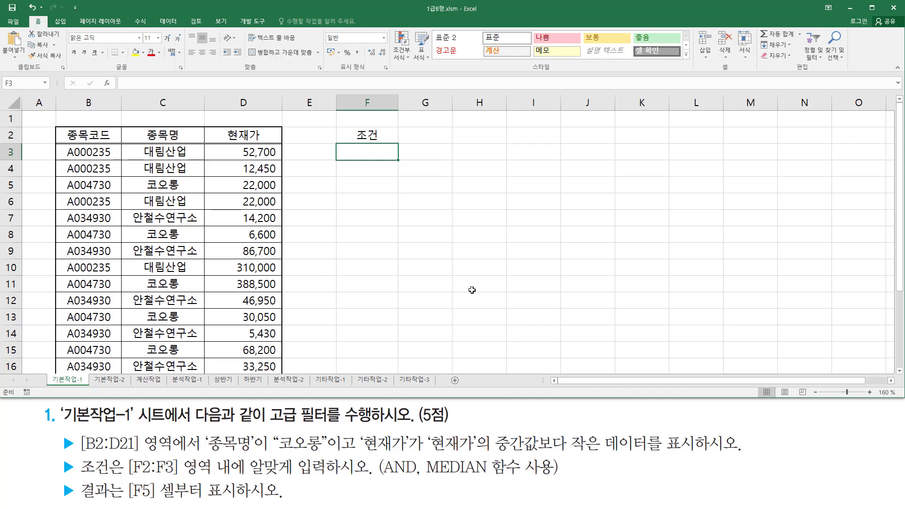
Step: Enter the formula =MEDIAN(D3:D21) in cell F3 to calculate the median of the 현재가 values
{"action": "type", "text": "="}
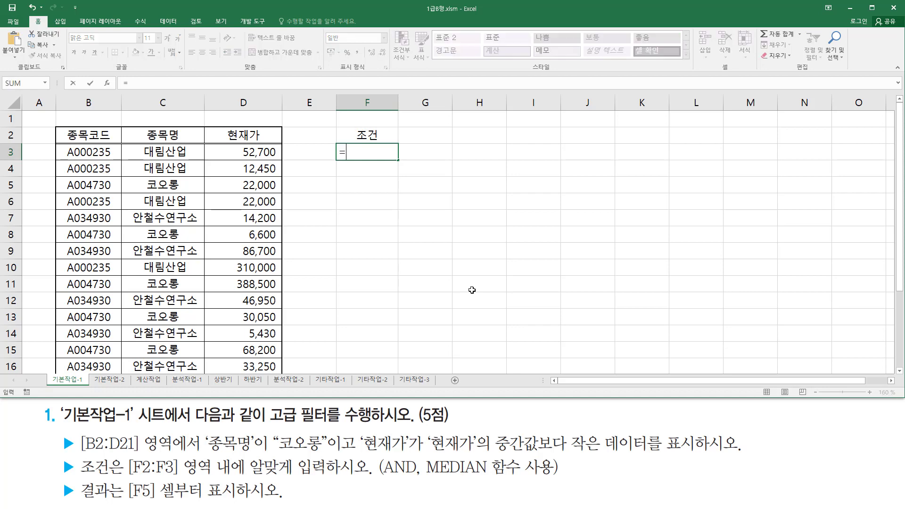
{"action": "type", "text": "me"}
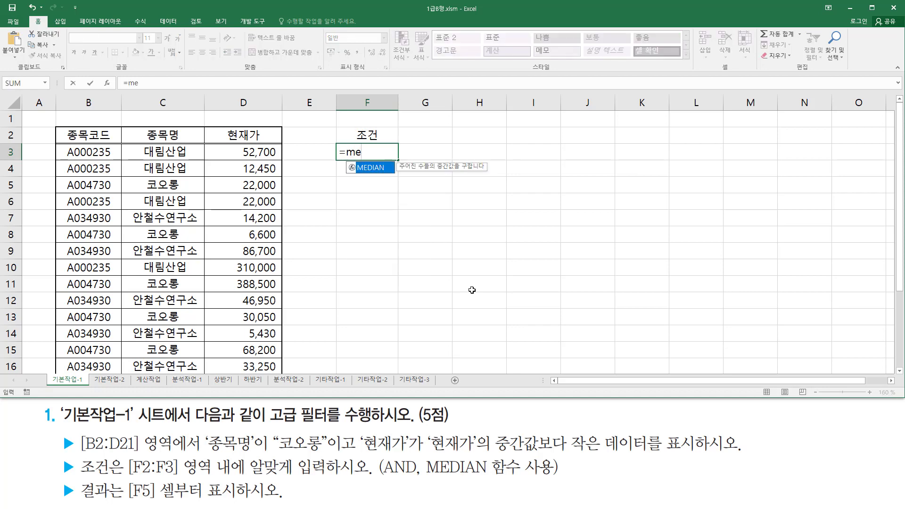
{"action": "key", "text": "Tab"}
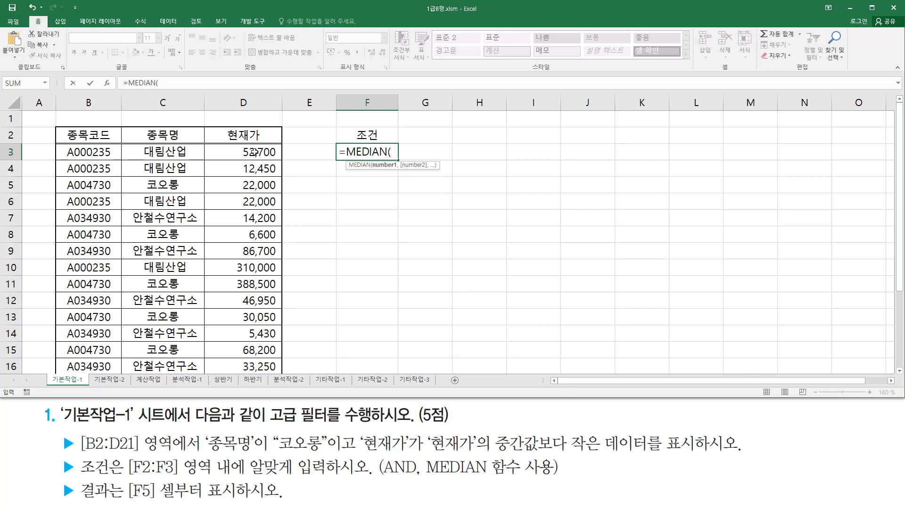
{"action": "left_click_drag", "start_coordinate": [253, 152], "coordinate": [253, 335]}
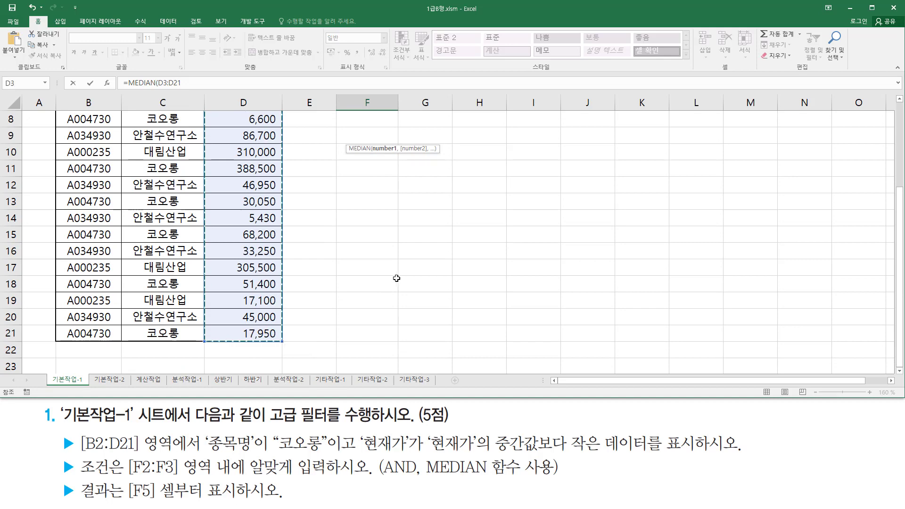
{"action": "scroll", "coordinate": [397, 278], "scroll_direction": "up", "scroll_amount": 3}
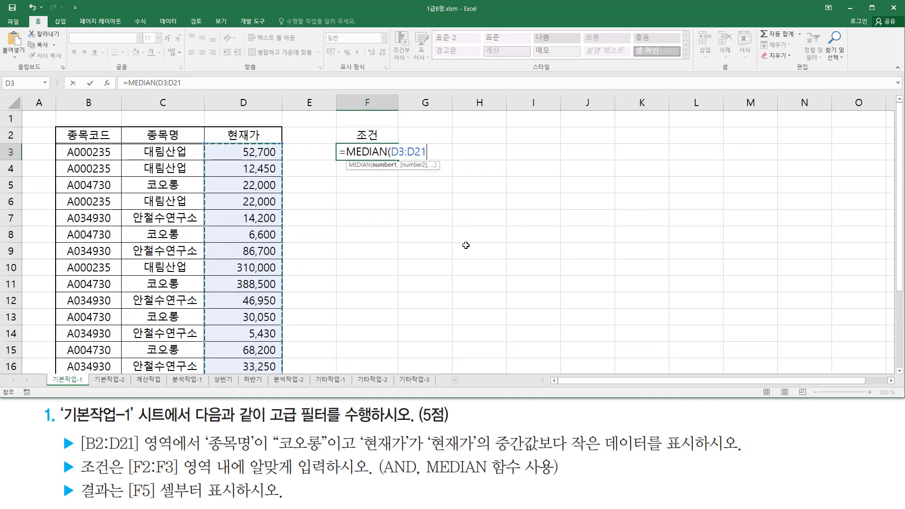
{"action": "type", "text": ")"}
{"action": "key", "text": "Return"}
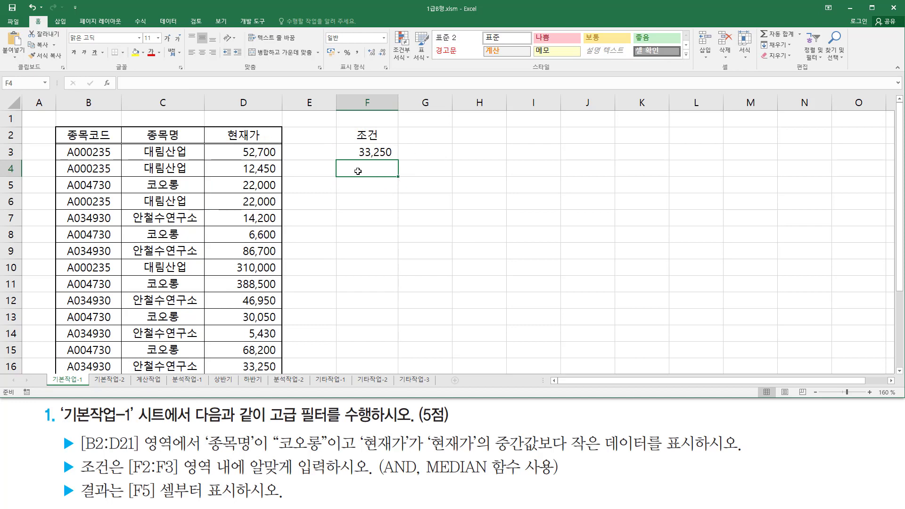
Step: Make the D3:D21 reference in cell F3's MEDIAN formula absolute, as $D$3:$D$21
{"action": "left_click", "coordinate": [376, 149]}
{"action": "double_click", "coordinate": [371, 151]}
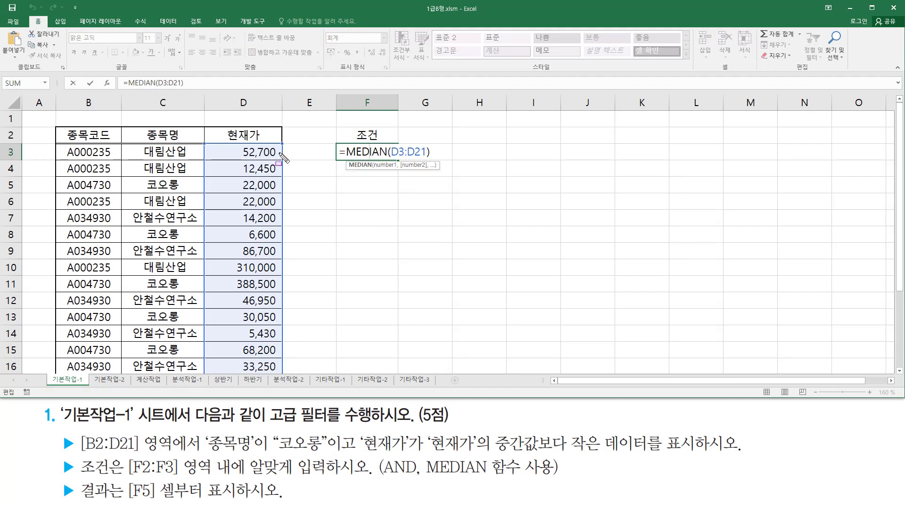
{"action": "left_click_drag", "start_coordinate": [278, 153], "coordinate": [296, 199]}
{"action": "left_click_drag", "start_coordinate": [391, 159], "coordinate": [428, 159]}
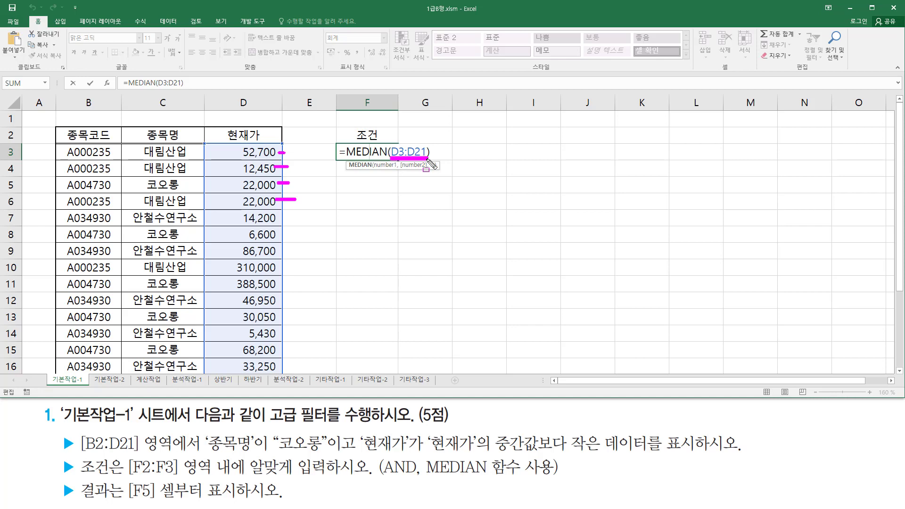
{"action": "key", "text": "Escape"}
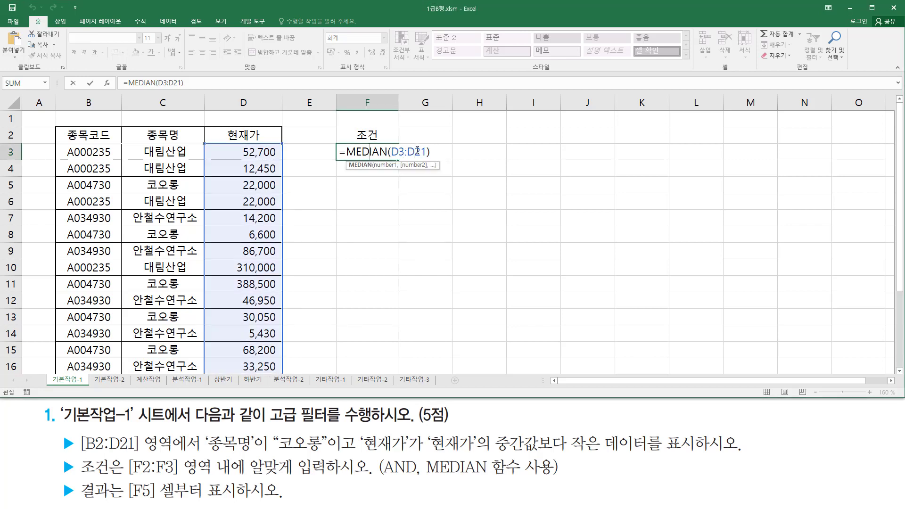
{"action": "left_click_drag", "start_coordinate": [415, 152], "coordinate": [397, 151]}
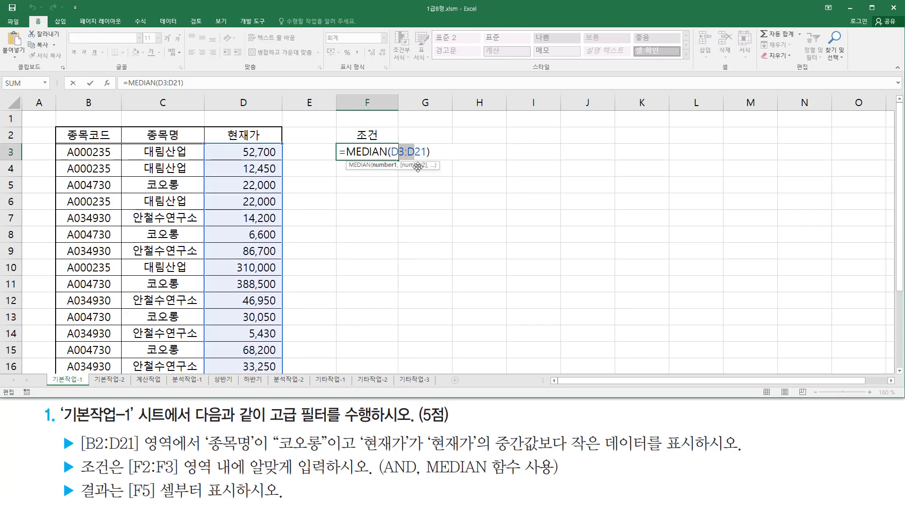
{"action": "key", "text": "F4"}
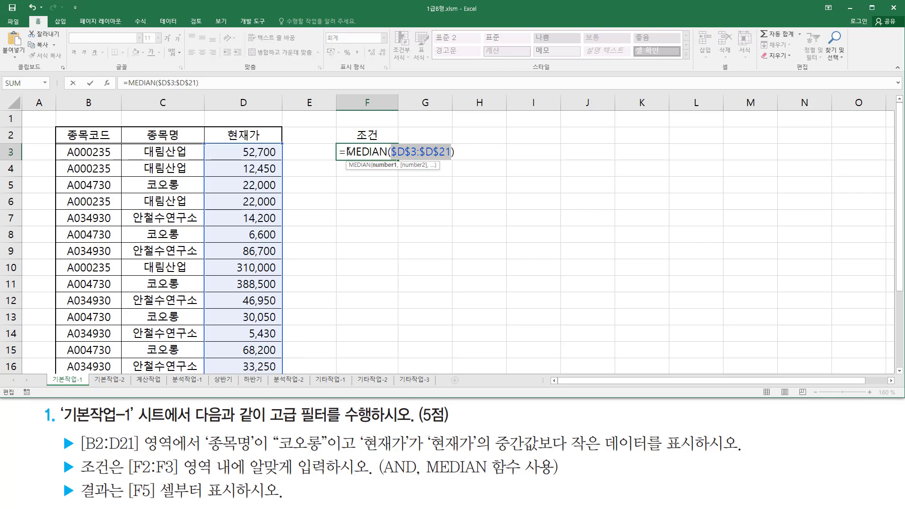
Step: Cut the MEDIAN expression out of F3's formula and begin an AND function with the first condition C3="코오롱"
{"action": "left_click_drag", "start_coordinate": [348, 152], "coordinate": [530, 149]}
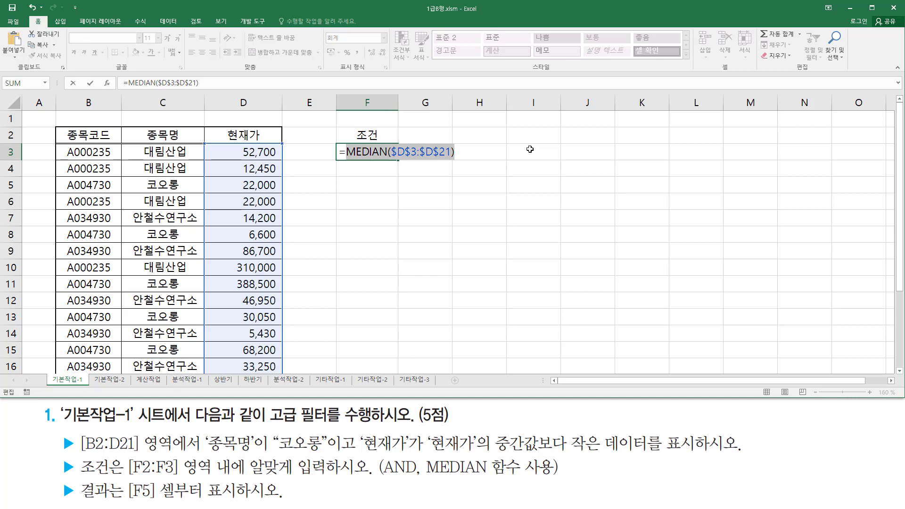
{"action": "key", "text": "ctrl+x"}
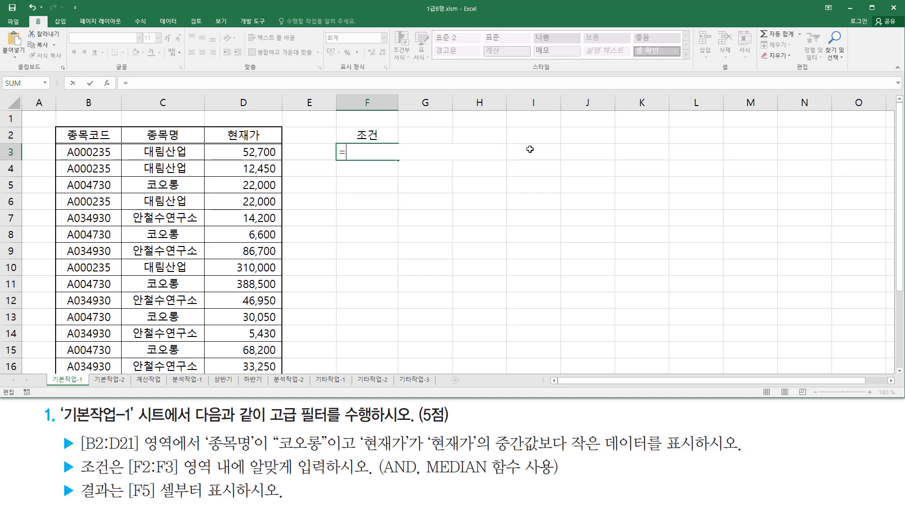
{"action": "type", "text": "and("}
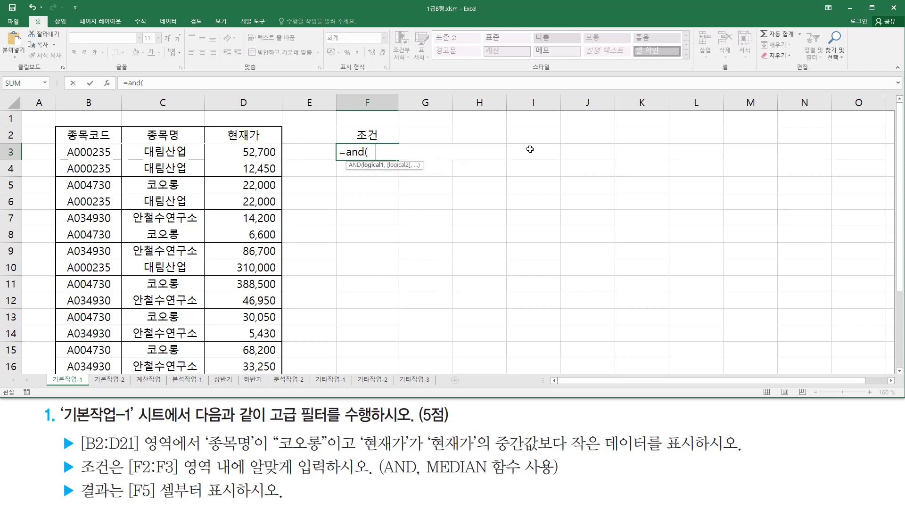
{"action": "left_click", "coordinate": [181, 154]}
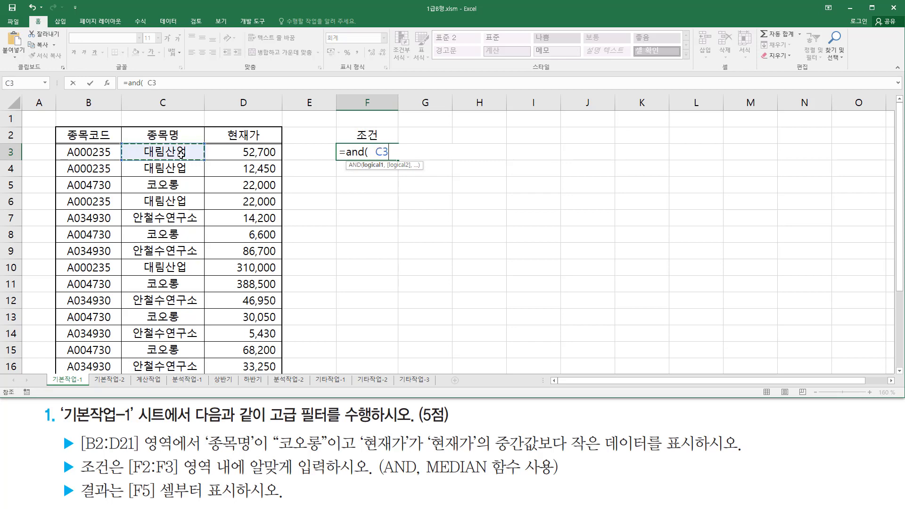
{"action": "type", "text": "=\"z"}
{"action": "key", "text": "BackSpace"}
{"action": "key", "text": "Hangul"}
{"action": "type", "text": "코"}
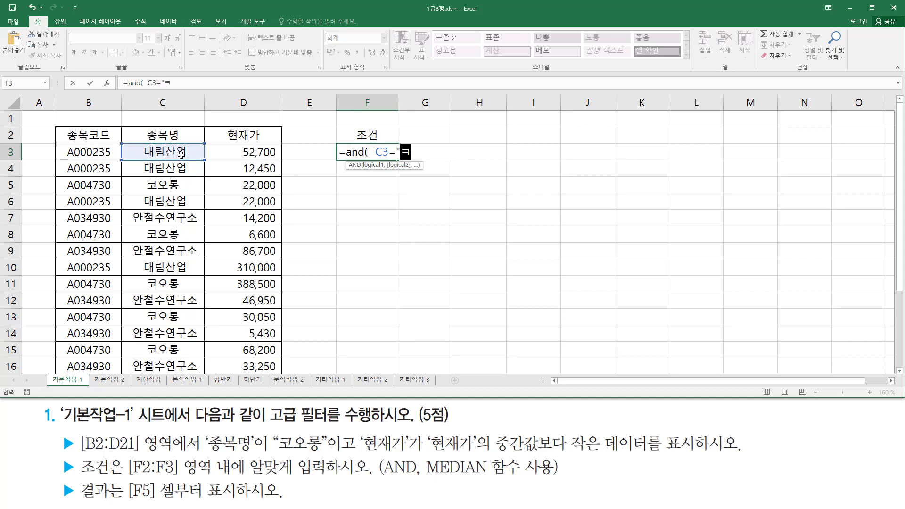
{"action": "type", "text": "오롱\" ,"}
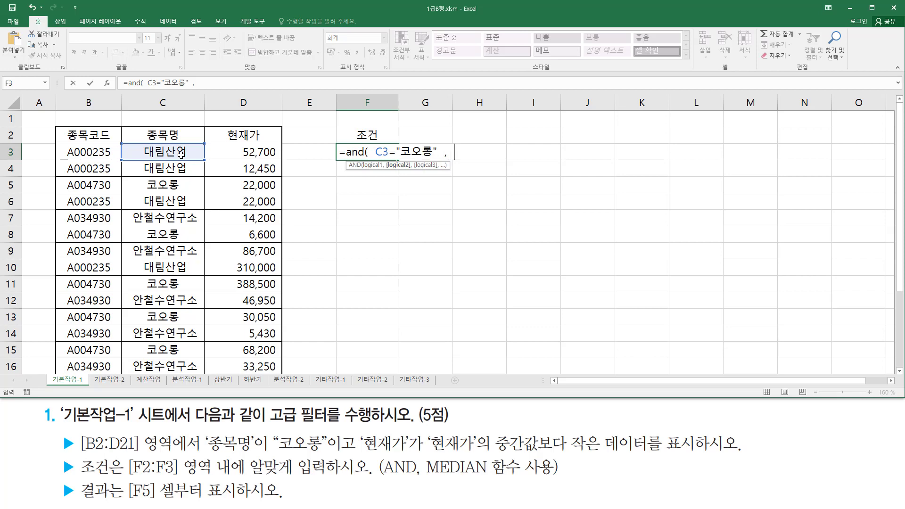
Step: Add the second AND condition D3<MEDIAN($D$3:$D$21), reusing the cut expression, and close the function
{"action": "left_click", "coordinate": [263, 150]}
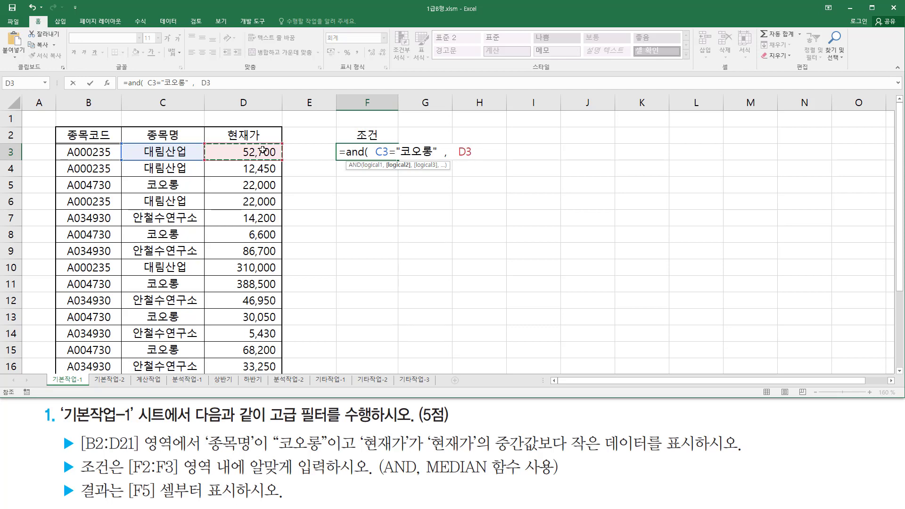
{"action": "type", "text": "<"}
{"action": "key", "text": "ctrl+v"}
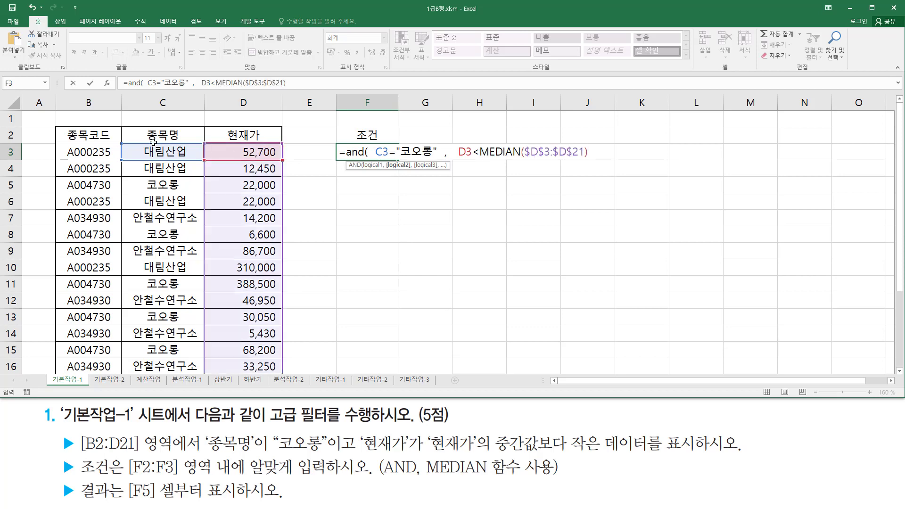
{"action": "left_click_drag", "start_coordinate": [472, 158], "coordinate": [547, 158]}
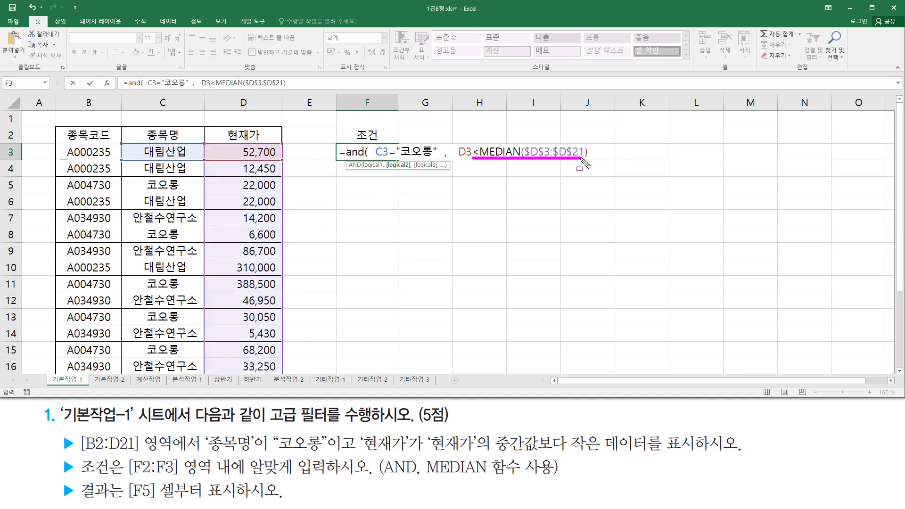
{"action": "key", "text": "Escape"}
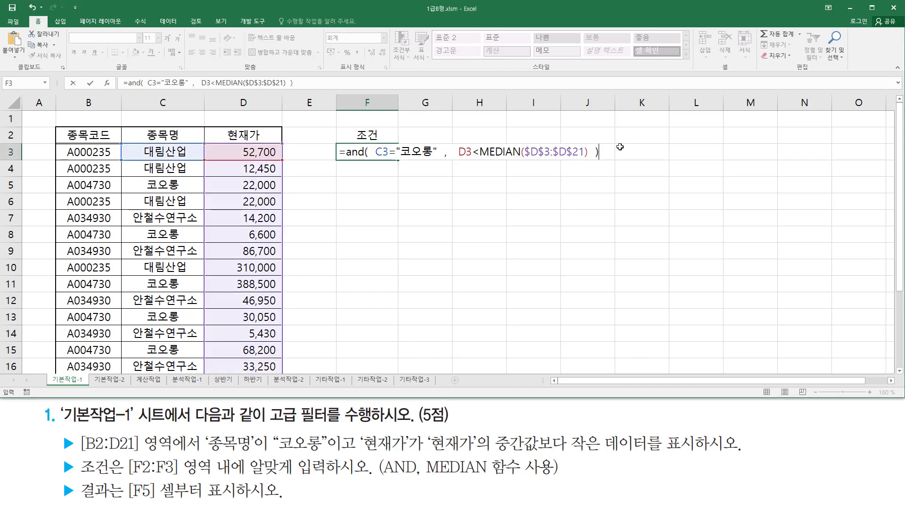
Step: Check both conditions of the AND formula in F3 and commit it to the cell
{"action": "key", "text": "ctrl+shift+d"}
{"action": "left_click_drag", "start_coordinate": [376, 159], "coordinate": [435, 158]}
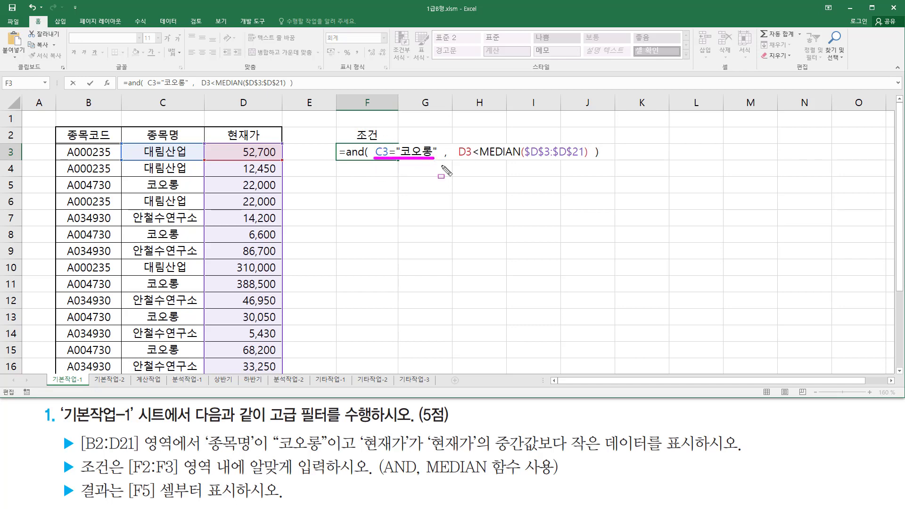
{"action": "left_click_drag", "start_coordinate": [458, 159], "coordinate": [590, 159]}
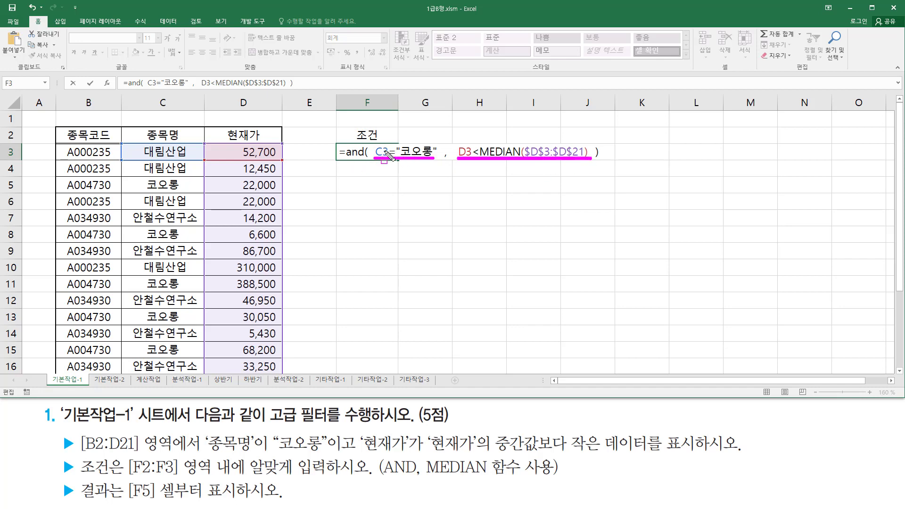
{"action": "mouse_move", "coordinate": [385, 152]}
{"action": "left_mouse_down"}
{"action": "mouse_move", "coordinate": [384, 161]}
{"action": "mouse_move", "coordinate": [381, 141]}
{"action": "left_mouse_up"}
{"action": "left_click_drag", "start_coordinate": [460, 143], "coordinate": [466, 141]}
{"action": "key", "text": "Escape"}
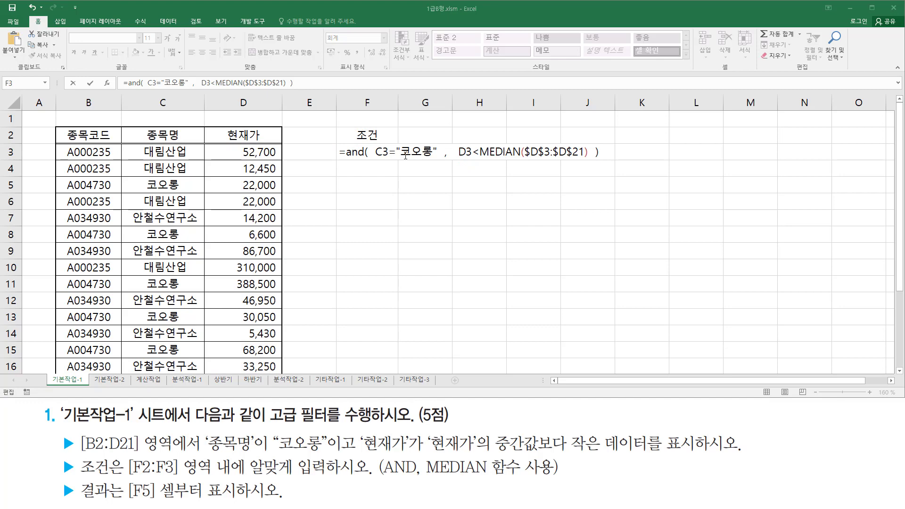
{"action": "left_click", "coordinate": [367, 152]}
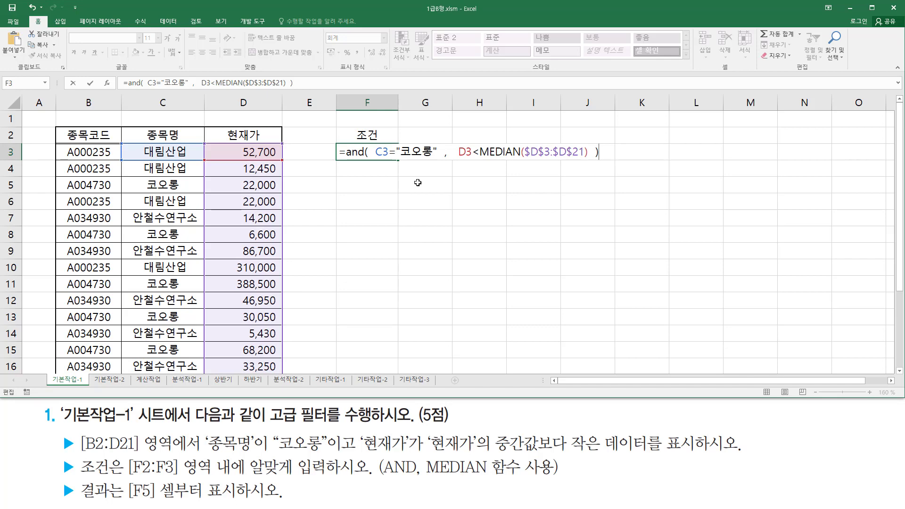
{"action": "key", "text": "Return"}
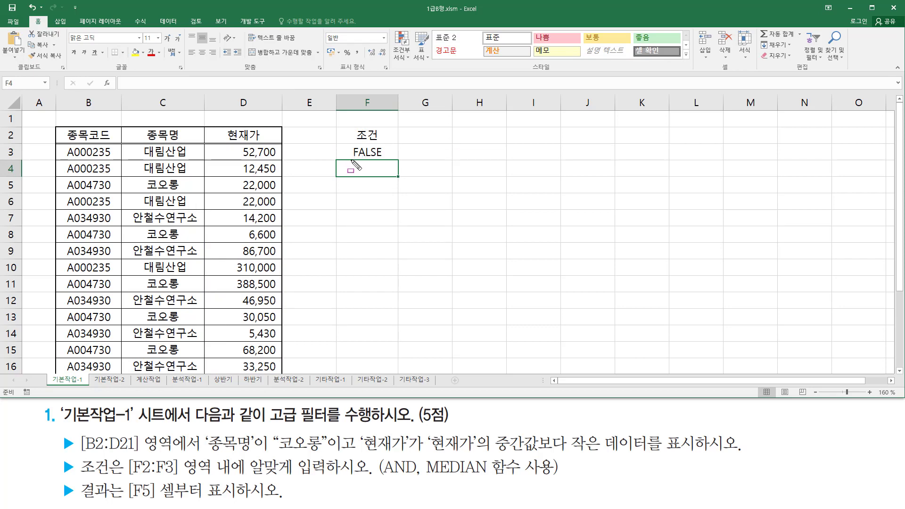
Step: Review the criterion in F3, the required output cell F5 and the table's header row
{"action": "left_click_drag", "start_coordinate": [352, 161], "coordinate": [387, 158]}
{"action": "key", "text": "Escape"}
{"action": "left_click", "coordinate": [381, 150]}
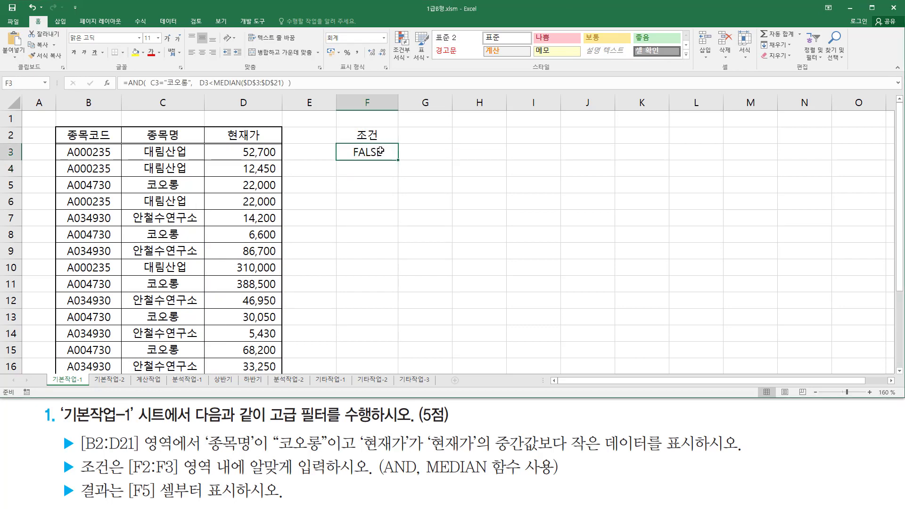
{"action": "left_click", "coordinate": [386, 173]}
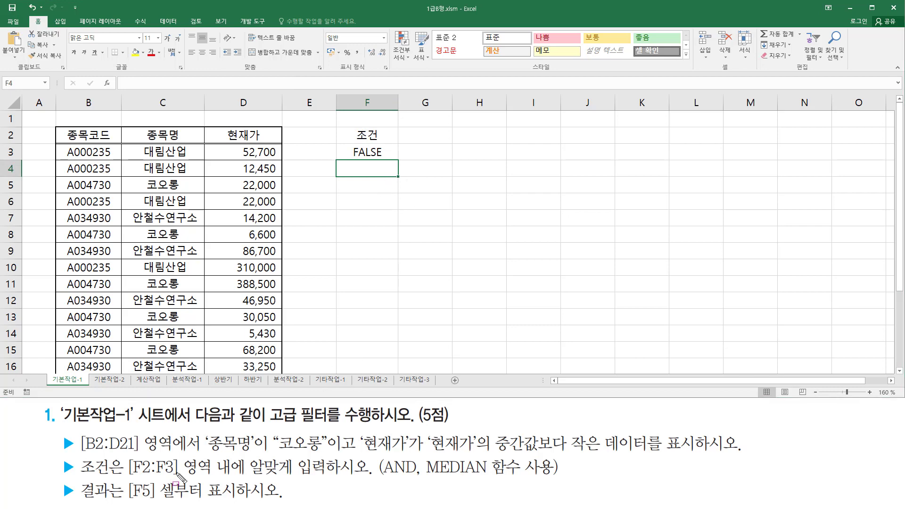
{"action": "left_click_drag", "start_coordinate": [127, 501], "coordinate": [156, 502]}
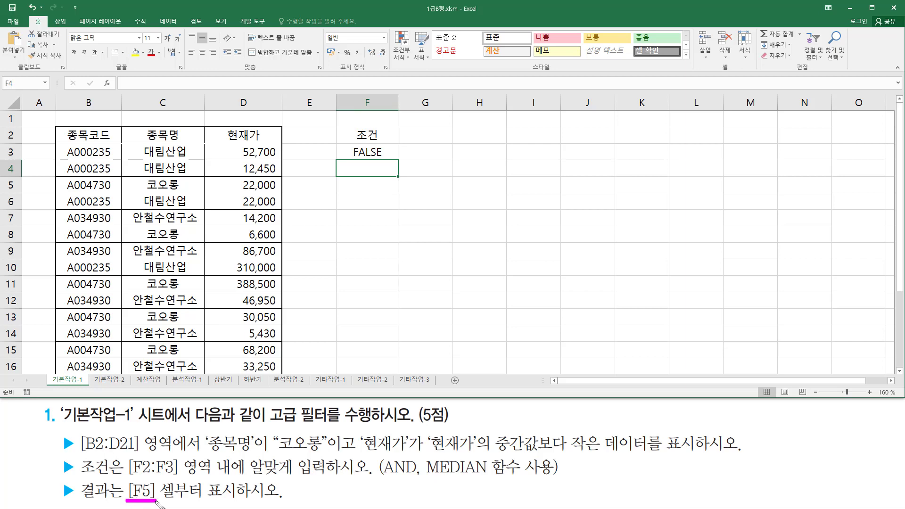
{"action": "left_click_drag", "start_coordinate": [348, 189], "coordinate": [397, 179]}
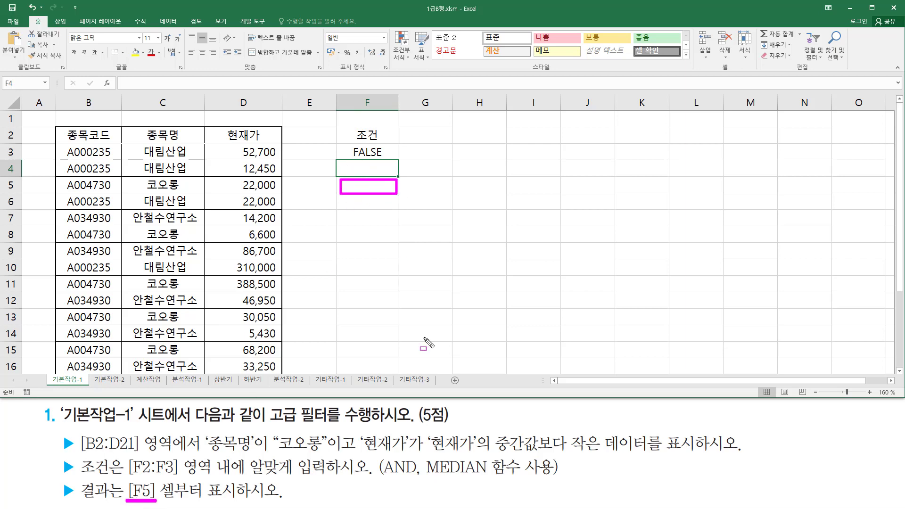
{"action": "left_click_drag", "start_coordinate": [62, 124], "coordinate": [275, 148]}
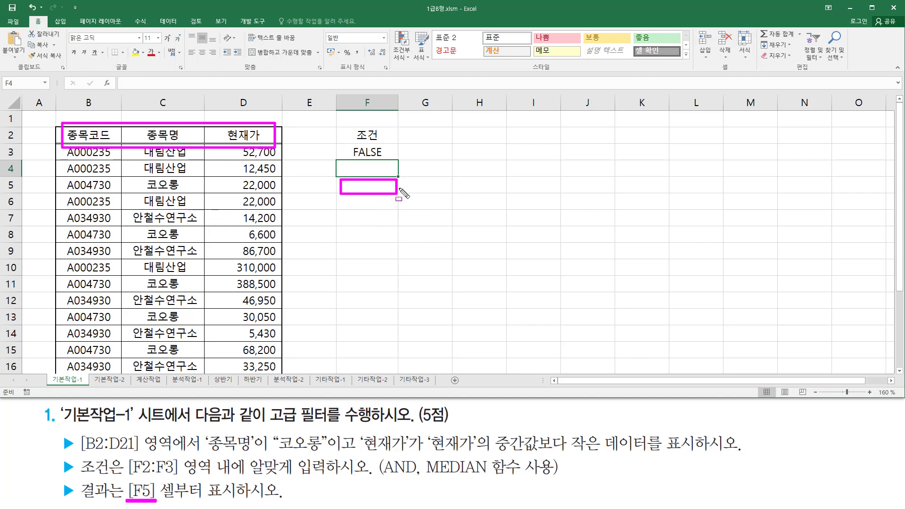
{"action": "key", "text": "Escape"}
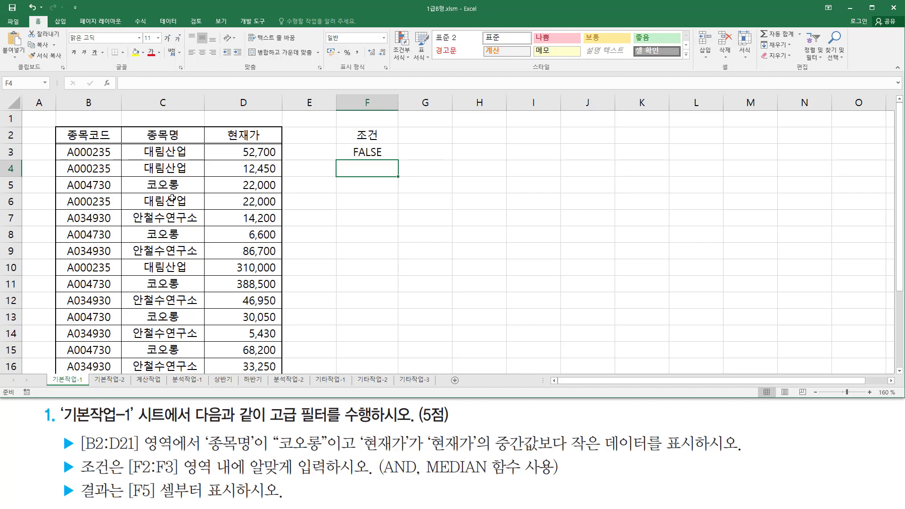
Step: Select a cell inside the stock data table and open the Advanced Filter (고급 필터) settings
{"action": "left_click", "coordinate": [170, 183]}
{"action": "left_click", "coordinate": [145, 246]}
{"action": "left_click", "coordinate": [95, 251]}
{"action": "left_click", "coordinate": [198, 206]}
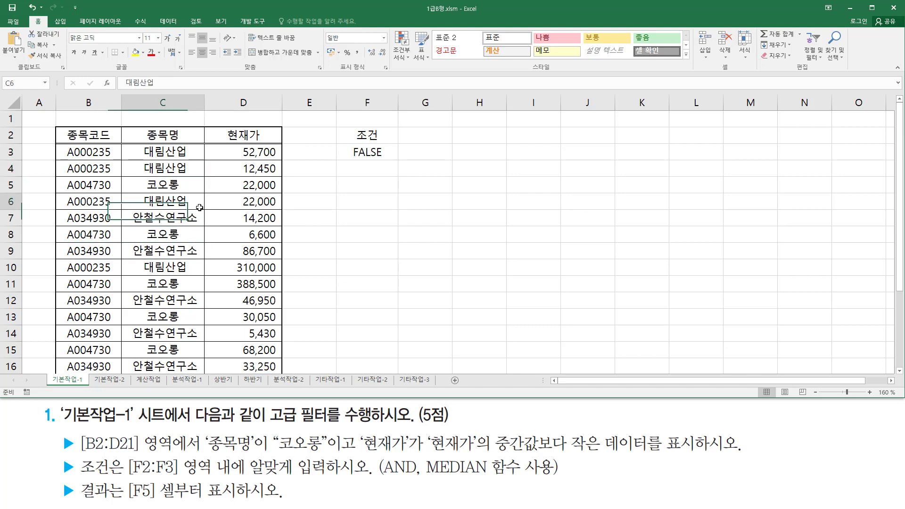
{"action": "left_click", "coordinate": [241, 238]}
{"action": "left_click", "coordinate": [234, 301]}
{"action": "left_click", "coordinate": [168, 298]}
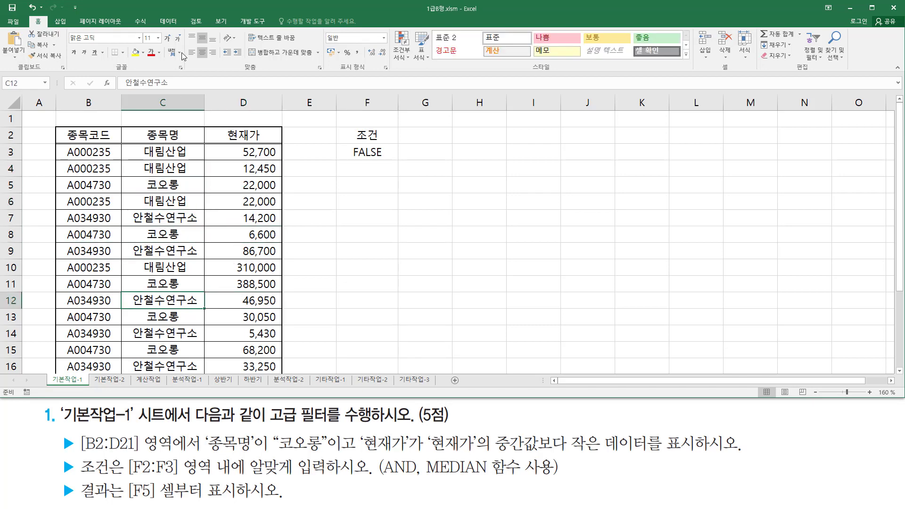
{"action": "left_click", "coordinate": [165, 21]}
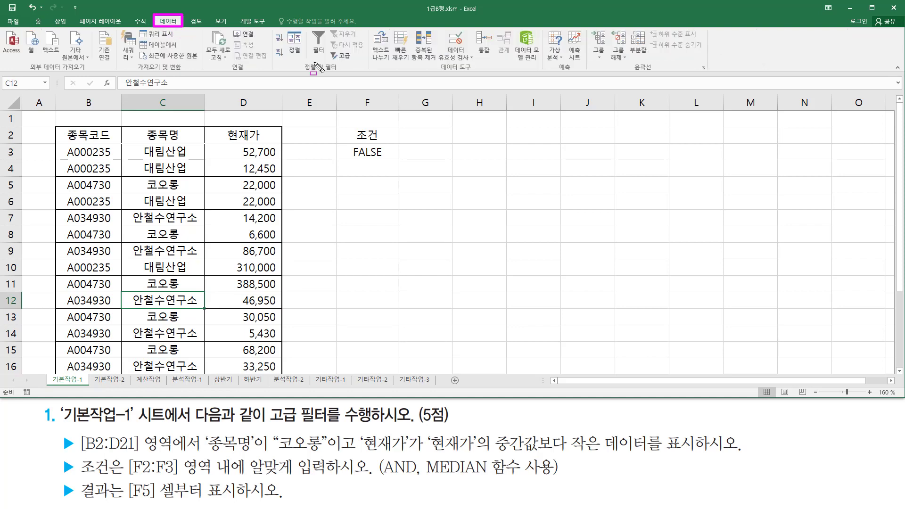
{"action": "left_click_drag", "start_coordinate": [301, 72], "coordinate": [342, 72]}
{"action": "left_click_drag", "start_coordinate": [325, 46], "coordinate": [348, 60]}
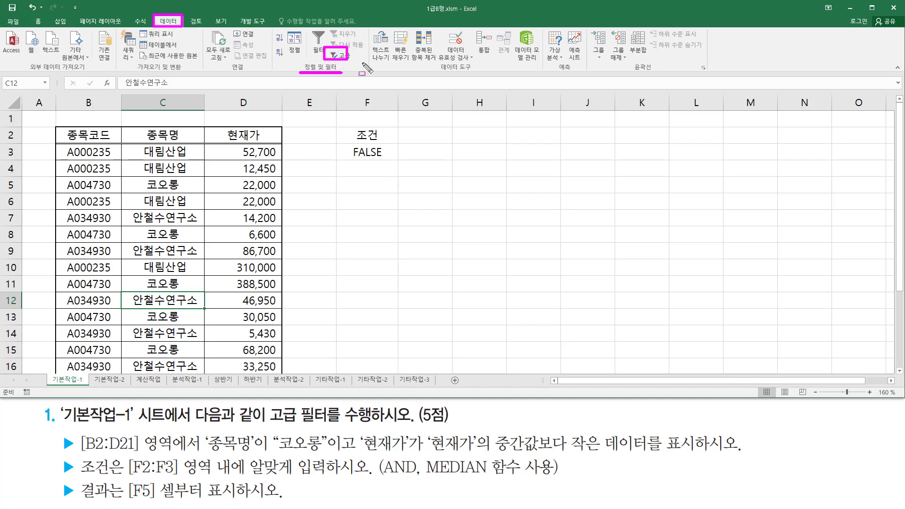
{"action": "key", "text": "Escape"}
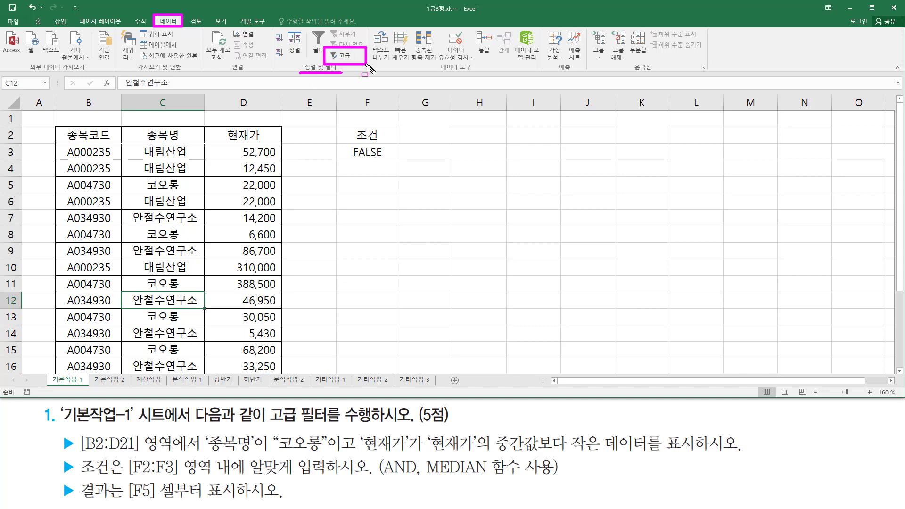
{"action": "left_click", "coordinate": [341, 56]}
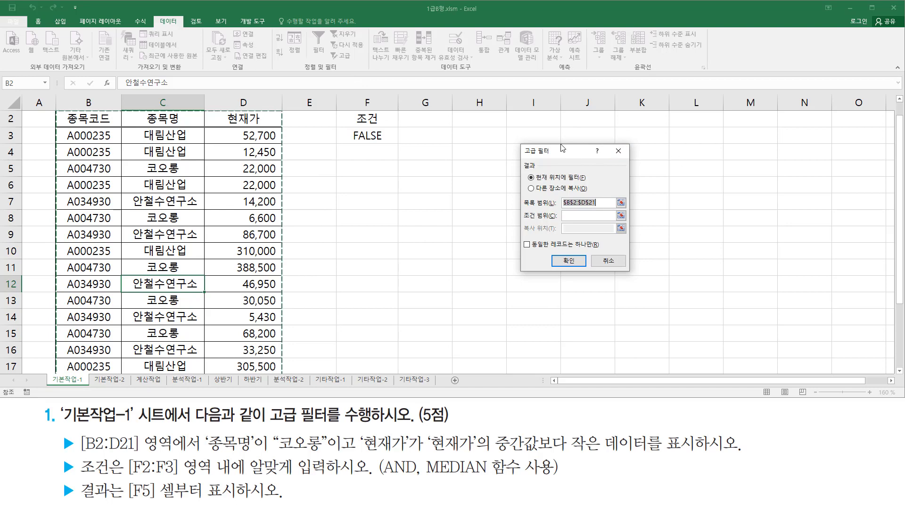
Step: Set the advanced filter to copy its results to another location (다른 장소에 복사)
{"action": "mouse_move", "coordinate": [521, 159]}
{"action": "left_mouse_down"}
{"action": "mouse_move", "coordinate": [554, 194]}
{"action": "mouse_move", "coordinate": [599, 193]}
{"action": "left_mouse_up"}
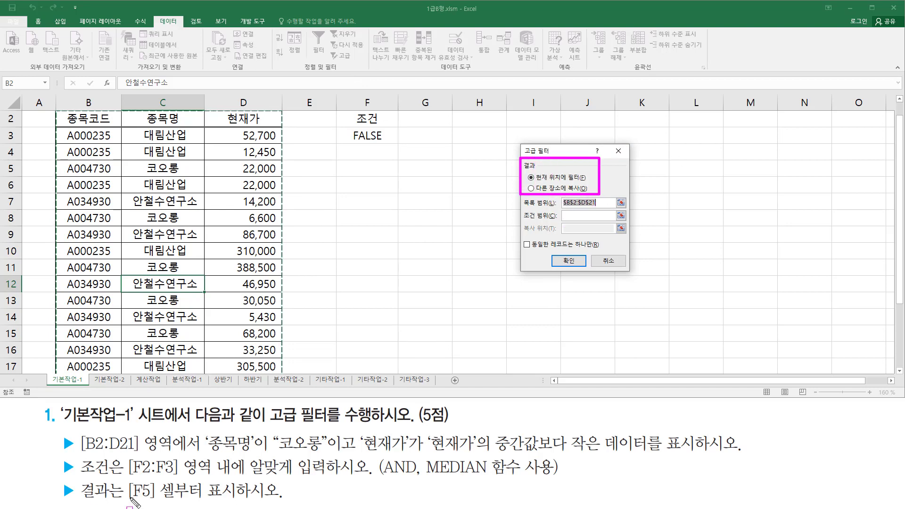
{"action": "left_click_drag", "start_coordinate": [129, 502], "coordinate": [159, 503]}
{"action": "key", "text": "Escape"}
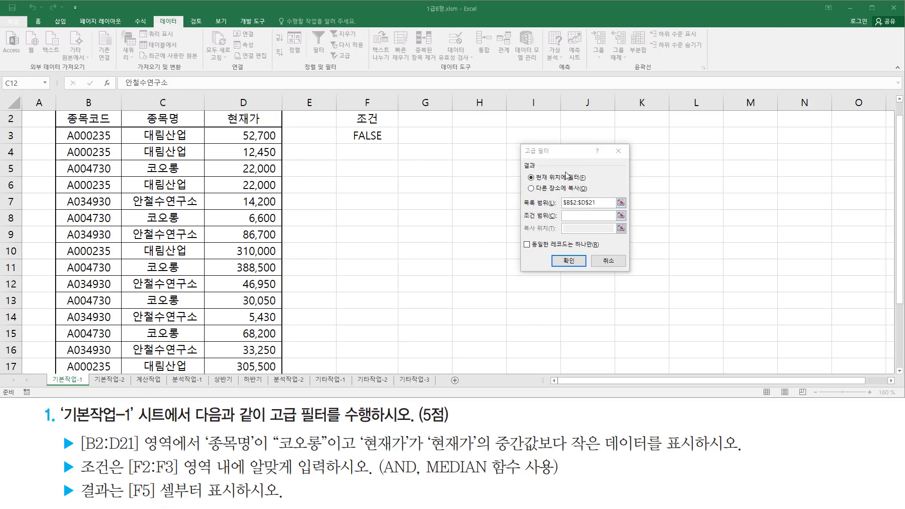
{"action": "left_click", "coordinate": [551, 190]}
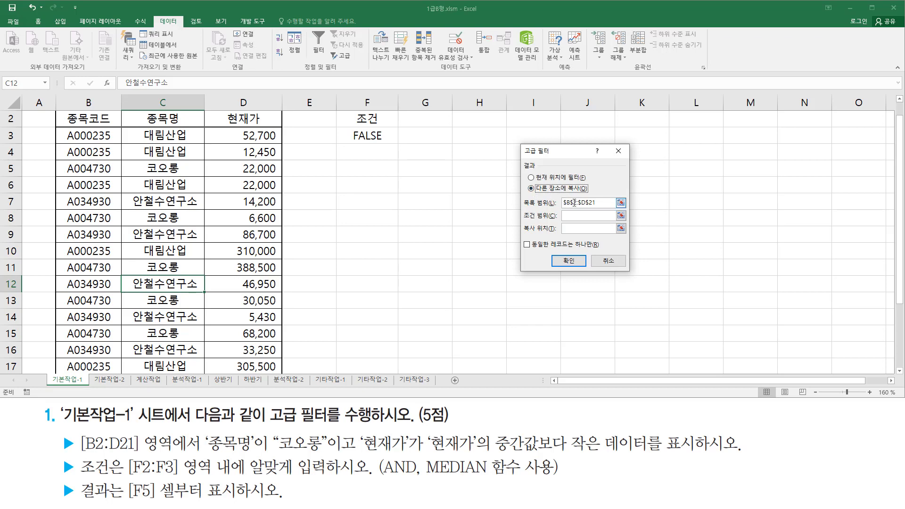
Step: Check the list range $B$2:$D$21 in the advanced filter and set the criteria range to F2:F3
{"action": "left_click", "coordinate": [575, 203]}
{"action": "scroll", "coordinate": [189, 196], "scroll_direction": "down", "scroll_amount": 5}
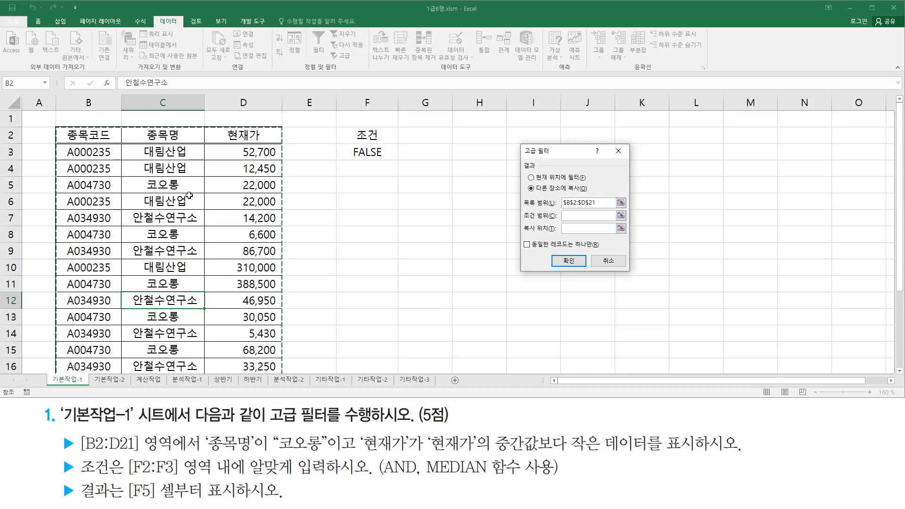
{"action": "scroll", "coordinate": [189, 195], "scroll_direction": "down", "scroll_amount": 1}
{"action": "scroll", "coordinate": [193, 196], "scroll_direction": "up", "scroll_amount": 7}
{"action": "left_click", "coordinate": [580, 215]}
{"action": "left_click_drag", "start_coordinate": [366, 137], "coordinate": [382, 163]}
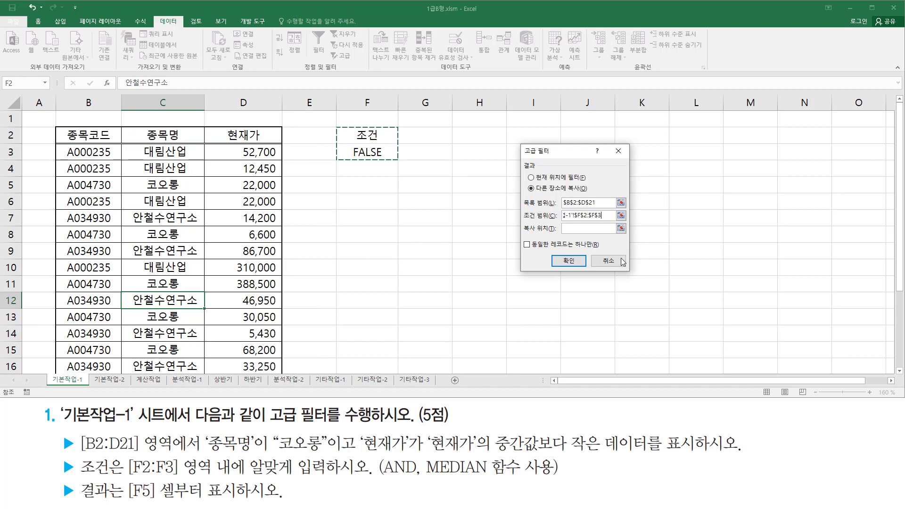
Step: Set cell F5 as the copy destination and run the advanced filter
{"action": "left_click", "coordinate": [569, 229]}
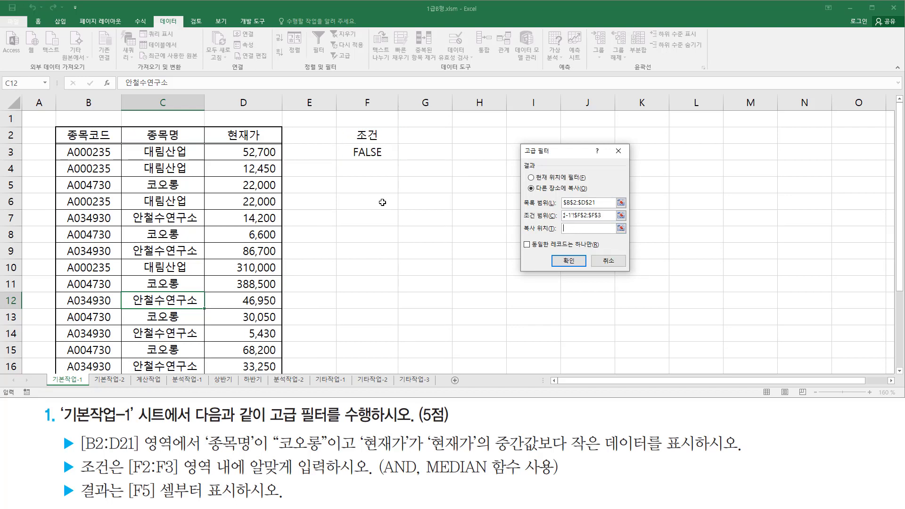
{"action": "left_click", "coordinate": [374, 185]}
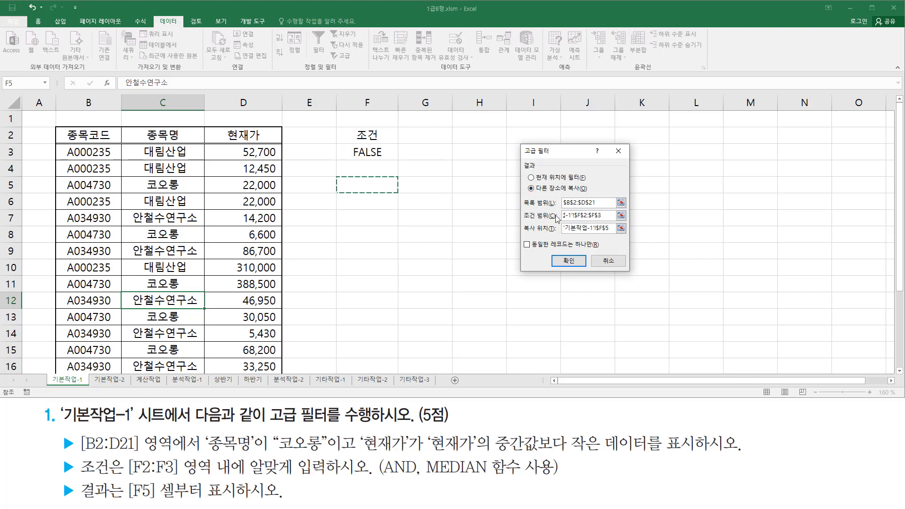
{"action": "left_click", "coordinate": [573, 263]}
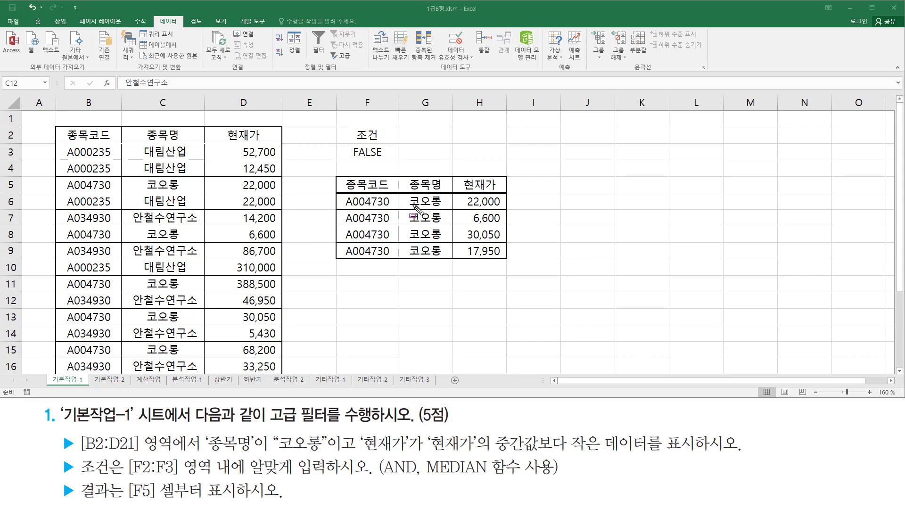
Step: Paste the formula text =AND( C3="코오롱", D3<MEDIAN($D$3:$D$21) ) into H3 and review its two conditions
{"action": "left_click", "coordinate": [443, 273]}
{"action": "left_click", "coordinate": [476, 154]}
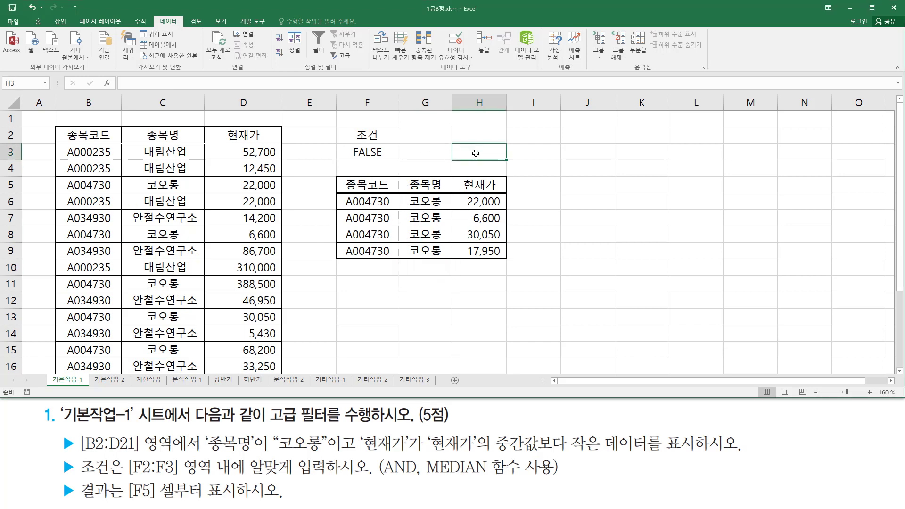
{"action": "key", "text": "ctrl+v"}
{"action": "key", "text": "Return"}
{"action": "left_click", "coordinate": [533, 251]}
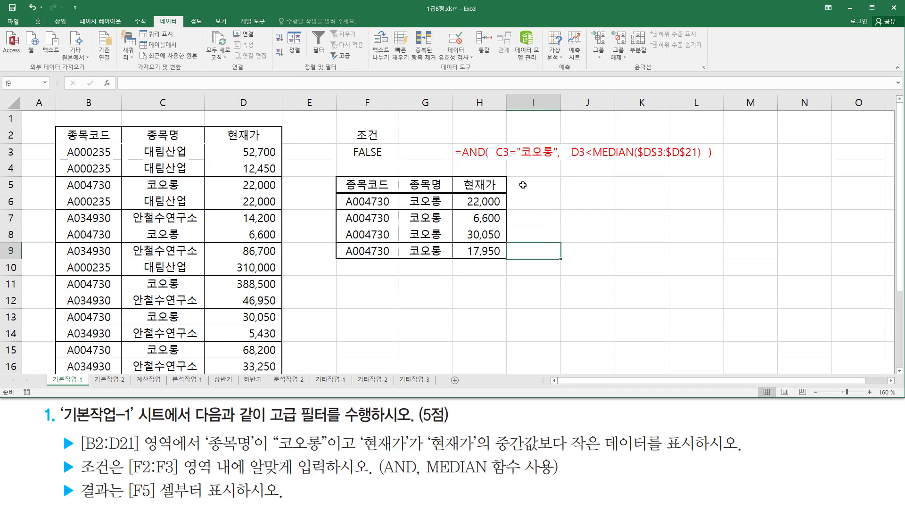
{"action": "left_click_drag", "start_coordinate": [495, 163], "coordinate": [702, 165]}
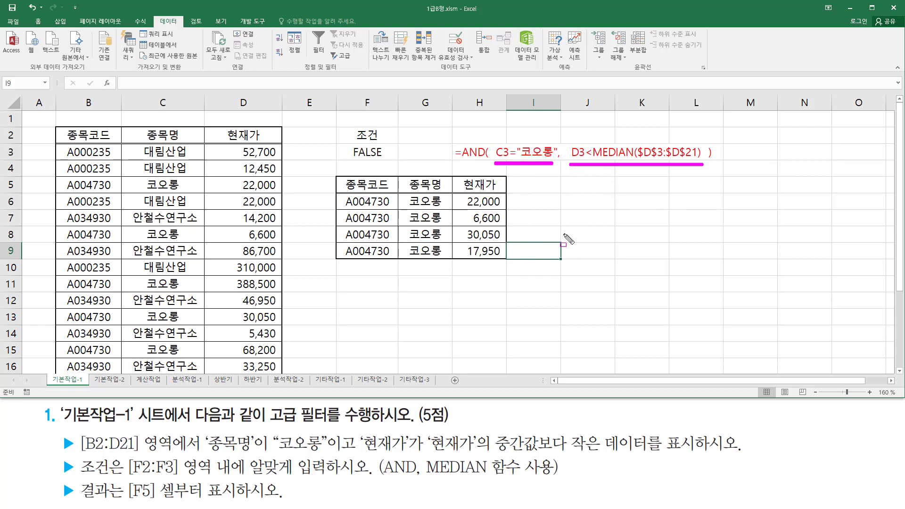
{"action": "key", "text": "Escape"}
{"action": "left_click", "coordinate": [382, 304]}
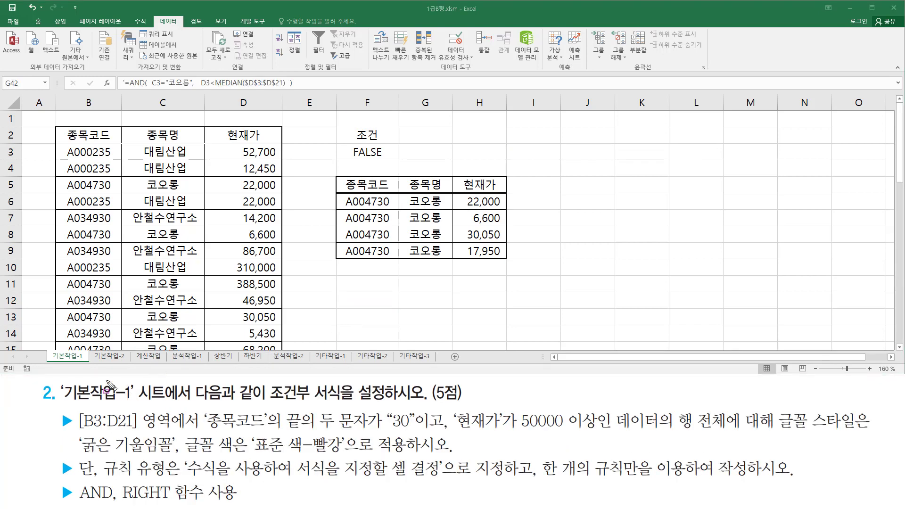
Step: Read the conditional formatting task (조건부 서식) for the 기본작업-1 sheet and locate its target range B3:D21
{"action": "left_click_drag", "start_coordinate": [103, 405], "coordinate": [131, 402]}
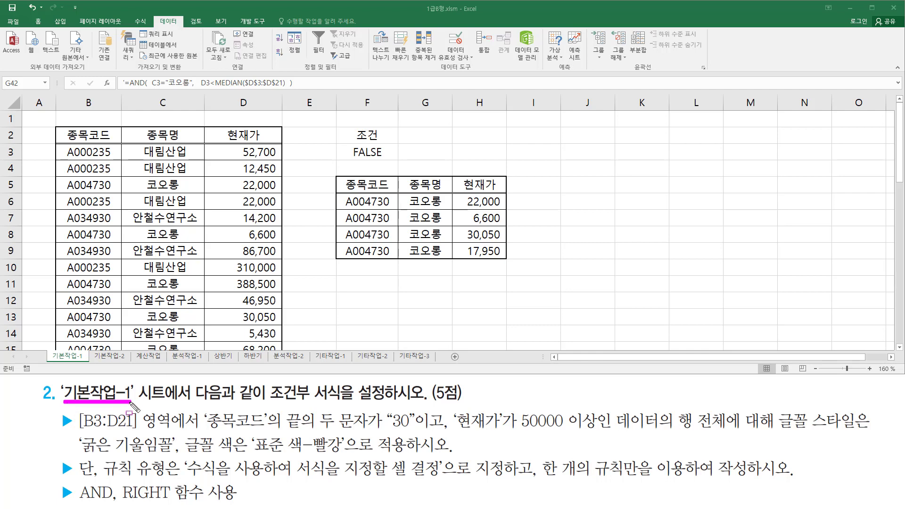
{"action": "left_click_drag", "start_coordinate": [268, 404], "coordinate": [345, 405]}
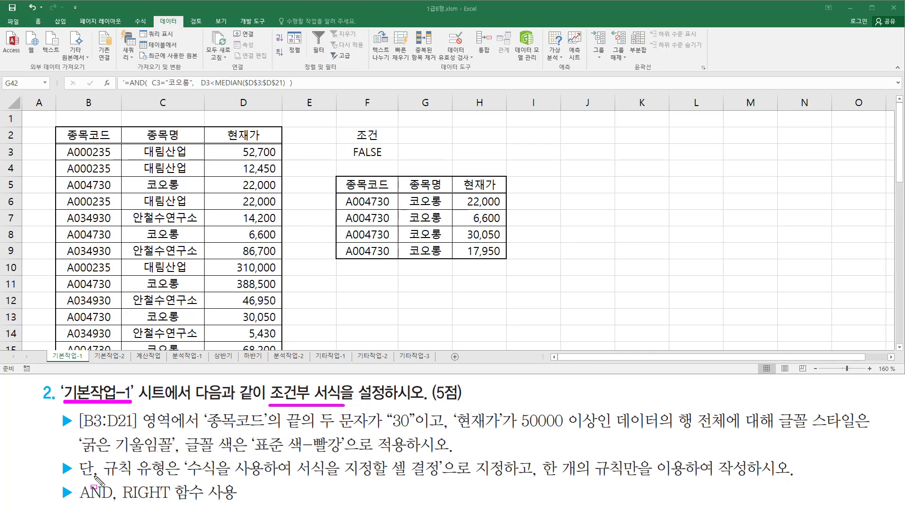
{"action": "key", "text": "Escape"}
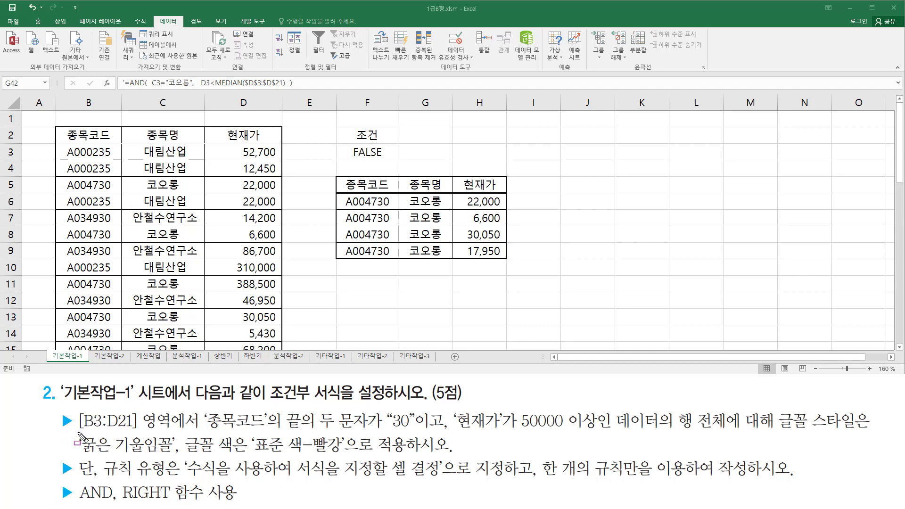
{"action": "mouse_move", "coordinate": [77, 430]}
{"action": "left_mouse_down"}
{"action": "mouse_move", "coordinate": [135, 432]}
{"action": "mouse_move", "coordinate": [136, 413]}
{"action": "mouse_move", "coordinate": [204, 414]}
{"action": "left_mouse_up"}
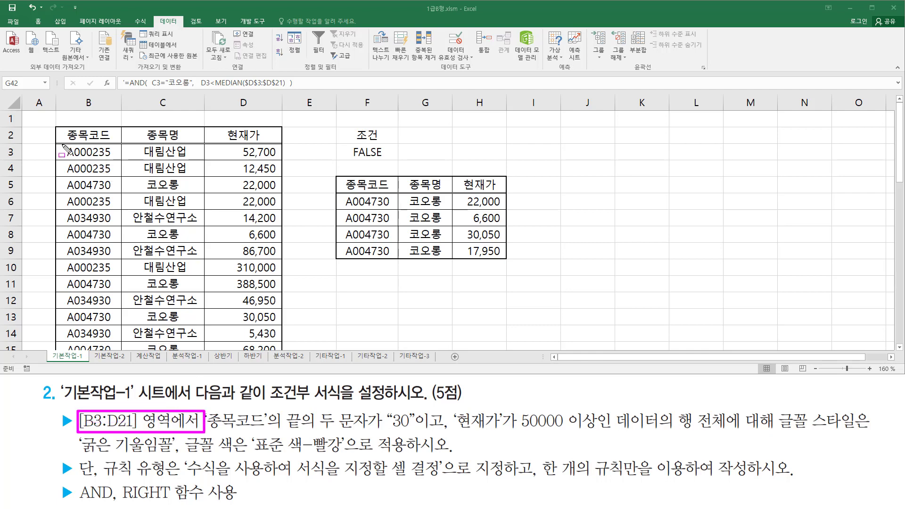
{"action": "mouse_move", "coordinate": [63, 147]}
{"action": "left_mouse_down"}
{"action": "mouse_move", "coordinate": [124, 169]}
{"action": "mouse_move", "coordinate": [250, 179]}
{"action": "mouse_move", "coordinate": [281, 353]}
{"action": "left_mouse_up"}
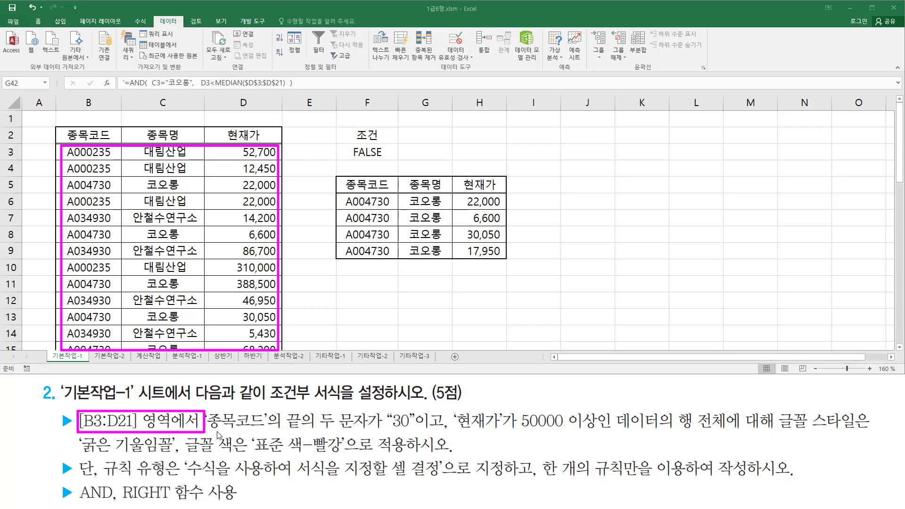
{"action": "key", "text": "Escape"}
Step: Match the task's conditions, last two 종목코드 characters "30" and 현재가 at least 50000, to their table columns, noting the whole-row requirement
{"action": "left_click_drag", "start_coordinate": [205, 430], "coordinate": [263, 434]}
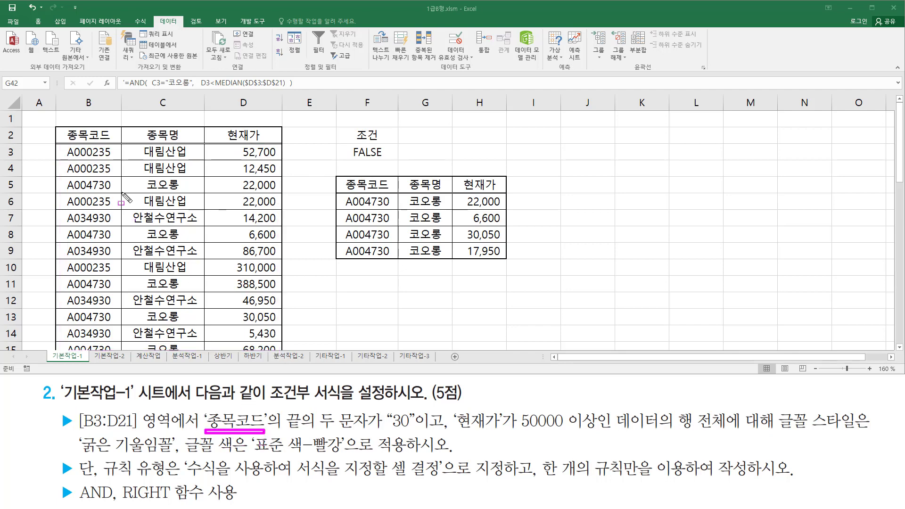
{"action": "left_click_drag", "start_coordinate": [64, 127], "coordinate": [114, 142]}
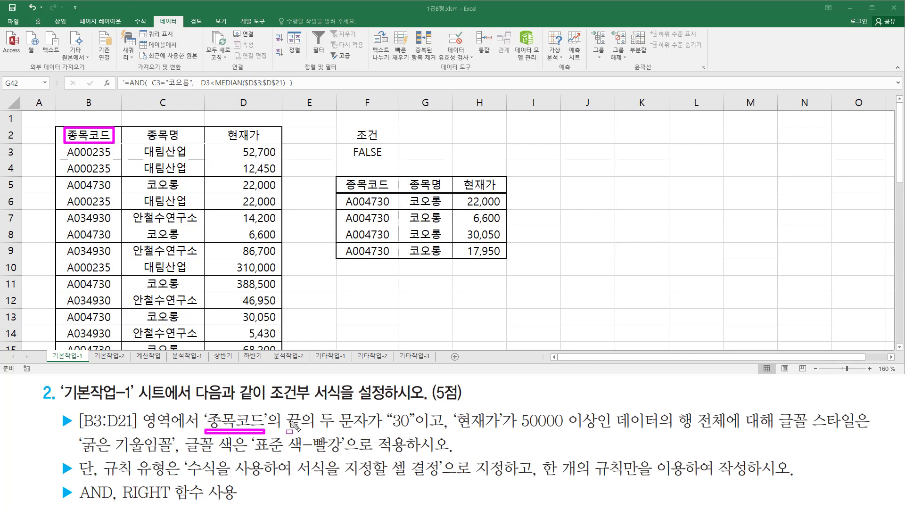
{"action": "mouse_move", "coordinate": [284, 409]}
{"action": "left_mouse_down"}
{"action": "mouse_move", "coordinate": [347, 434]}
{"action": "mouse_move", "coordinate": [372, 432]}
{"action": "left_mouse_up"}
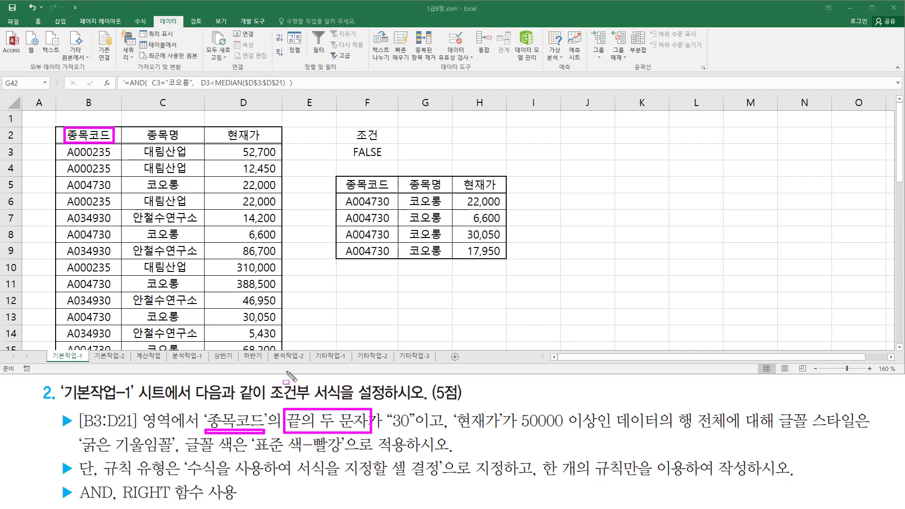
{"action": "mouse_move", "coordinate": [96, 141]}
{"action": "left_mouse_down"}
{"action": "mouse_move", "coordinate": [114, 190]}
{"action": "mouse_move", "coordinate": [116, 359]}
{"action": "mouse_move", "coordinate": [116, 350]}
{"action": "left_mouse_up"}
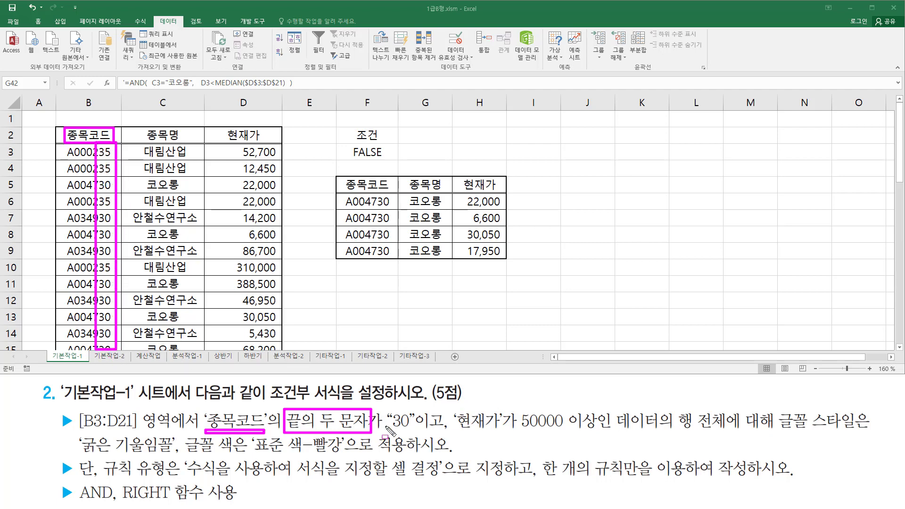
{"action": "left_click_drag", "start_coordinate": [386, 429], "coordinate": [416, 430]}
{"action": "left_click_drag", "start_coordinate": [452, 409], "coordinate": [504, 431]}
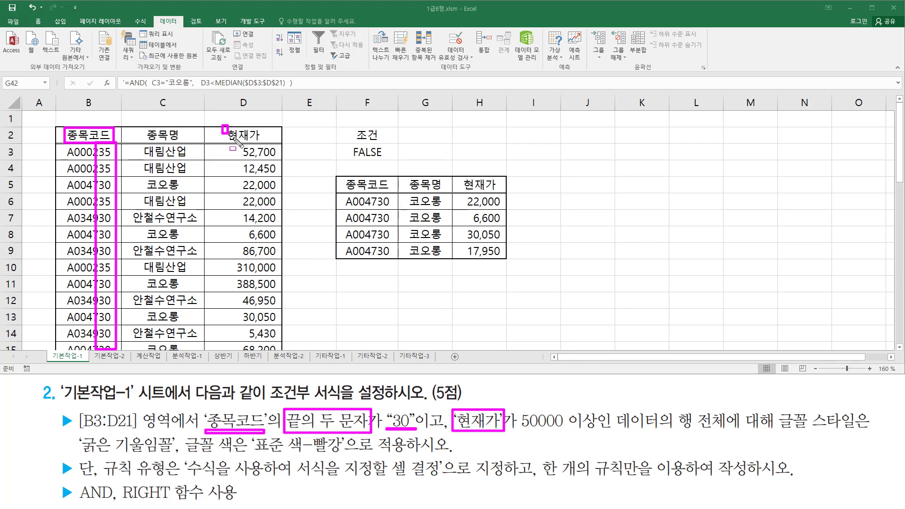
{"action": "left_click_drag", "start_coordinate": [221, 125], "coordinate": [265, 142]}
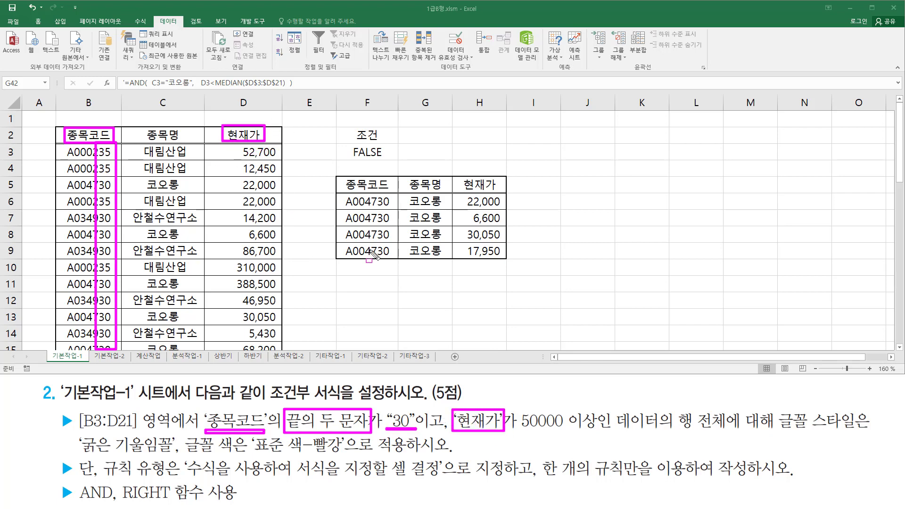
{"action": "left_click_drag", "start_coordinate": [518, 430], "coordinate": [597, 430]}
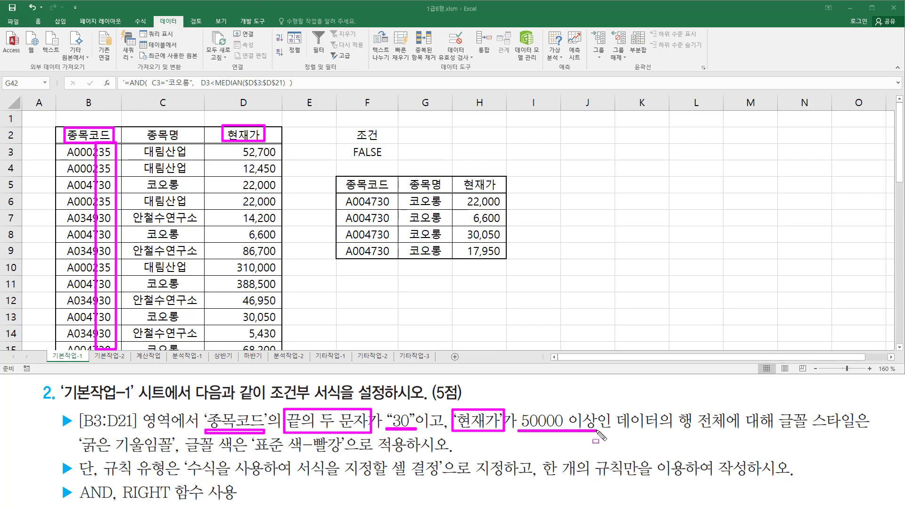
{"action": "mouse_move", "coordinate": [676, 405]}
{"action": "left_mouse_down"}
{"action": "mouse_move", "coordinate": [695, 441]}
{"action": "mouse_move", "coordinate": [731, 443]}
{"action": "left_mouse_up"}
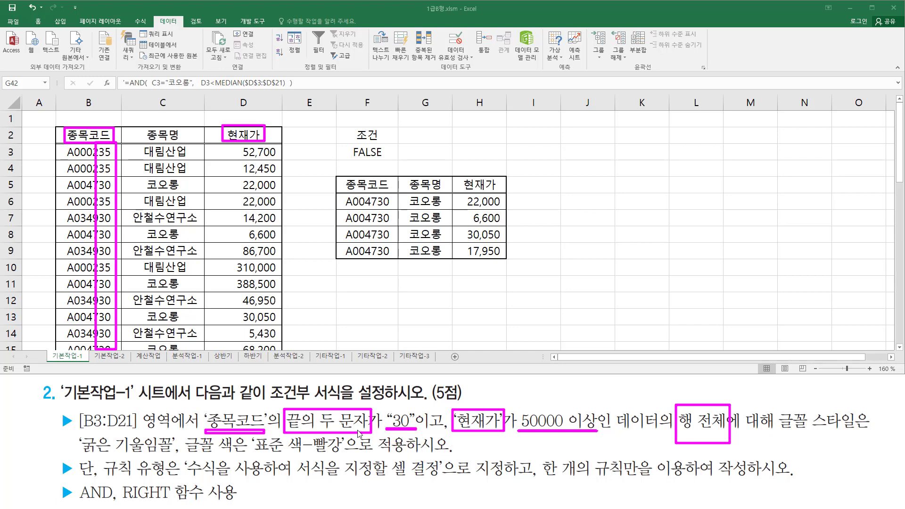
Step: Work out from the task wording where the AND and RIGHT functions apply and which rows the formatting must cover
{"action": "key", "text": "e"}
{"action": "left_click_drag", "start_coordinate": [206, 408], "coordinate": [266, 431]}
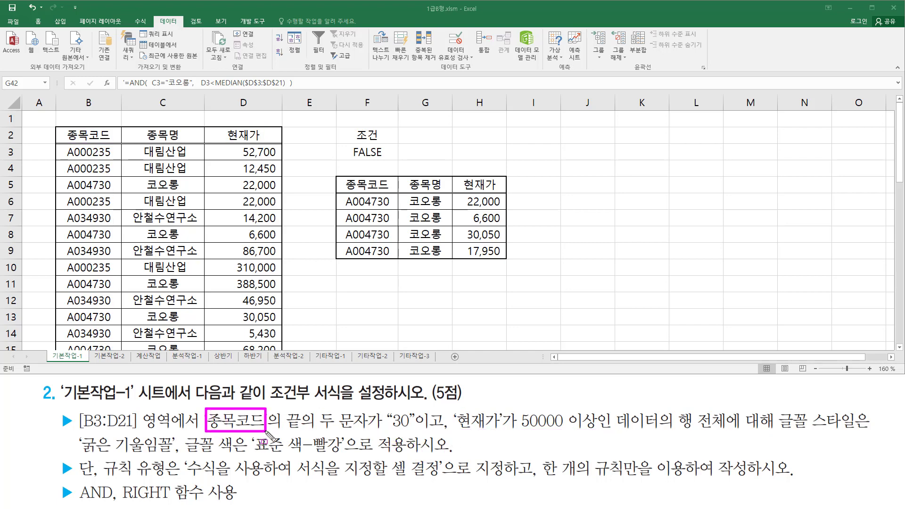
{"action": "left_click_drag", "start_coordinate": [454, 409], "coordinate": [503, 433]}
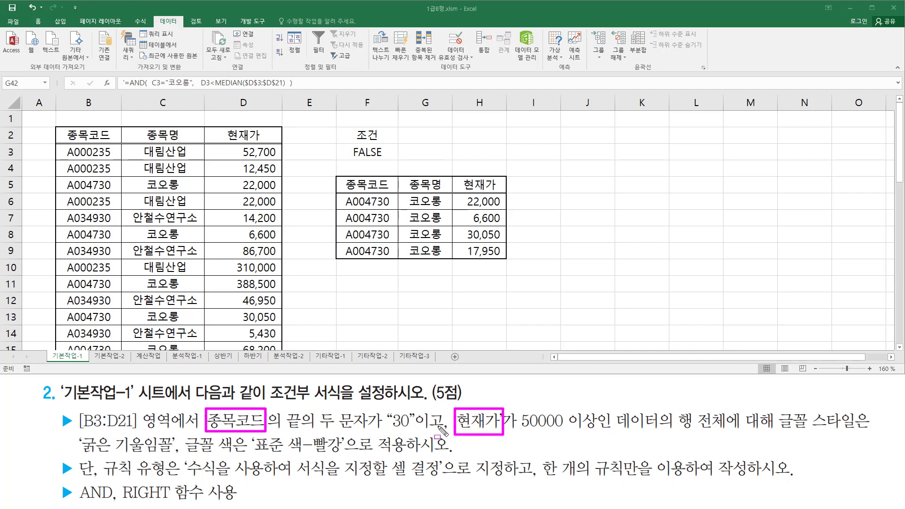
{"action": "left_click_drag", "start_coordinate": [413, 431], "coordinate": [450, 431]}
{"action": "mouse_move", "coordinate": [77, 503]}
{"action": "left_mouse_down"}
{"action": "mouse_move", "coordinate": [130, 503]}
{"action": "mouse_move", "coordinate": [131, 480]}
{"action": "mouse_move", "coordinate": [118, 481]}
{"action": "left_mouse_up"}
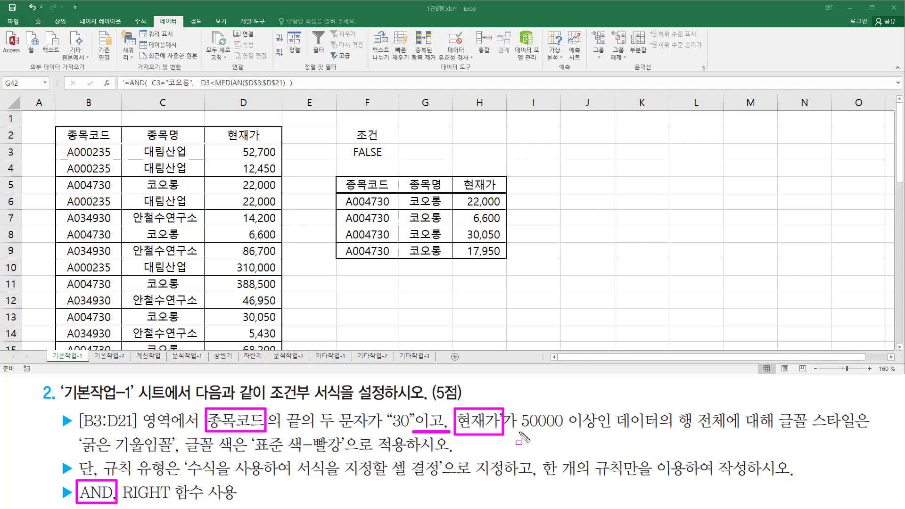
{"action": "left_click_drag", "start_coordinate": [520, 430], "coordinate": [597, 430]}
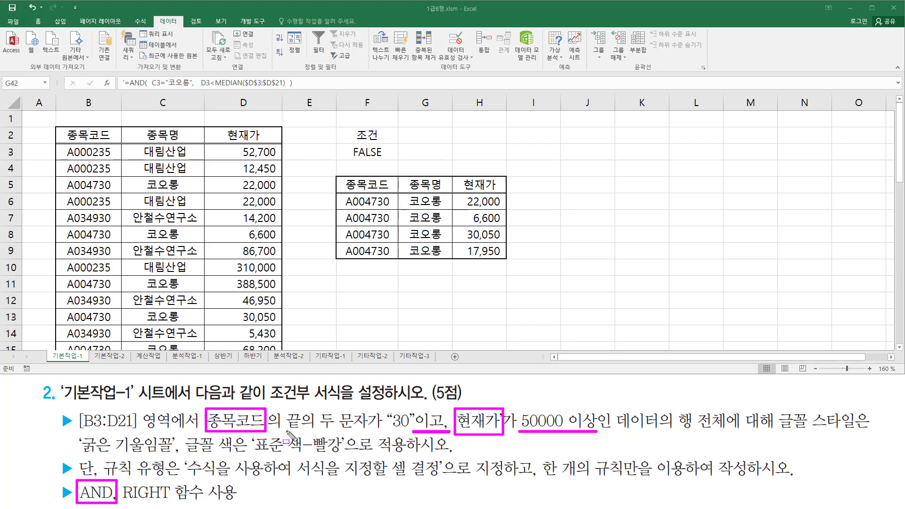
{"action": "mouse_move", "coordinate": [288, 432]}
{"action": "left_mouse_down"}
{"action": "mouse_move", "coordinate": [373, 446]}
{"action": "mouse_move", "coordinate": [368, 409]}
{"action": "left_mouse_up"}
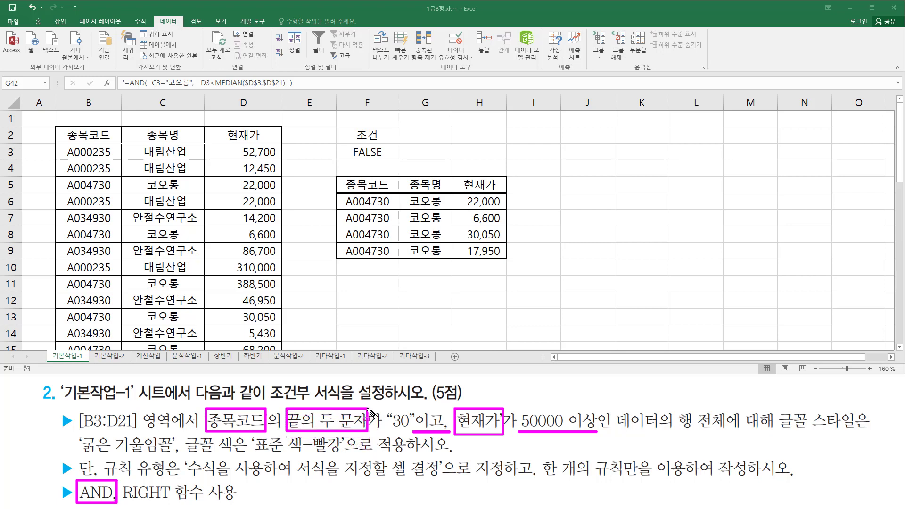
{"action": "mouse_move", "coordinate": [97, 139]}
{"action": "left_mouse_down"}
{"action": "mouse_move", "coordinate": [113, 165]}
{"action": "mouse_move", "coordinate": [116, 349]}
{"action": "left_mouse_up"}
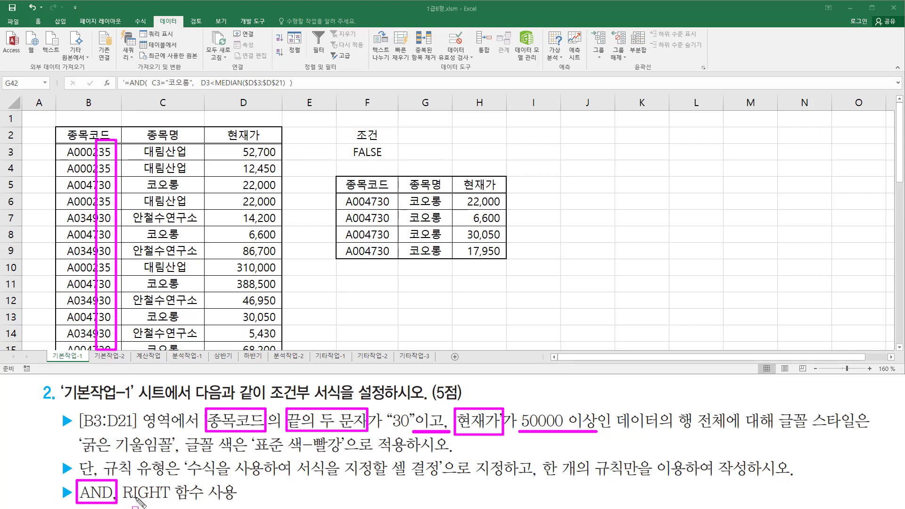
{"action": "left_click_drag", "start_coordinate": [121, 500], "coordinate": [173, 503]}
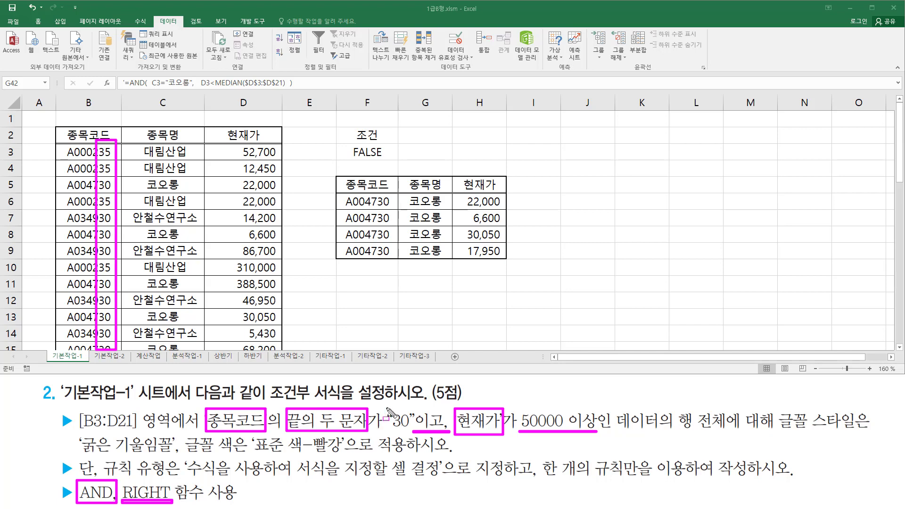
{"action": "mouse_move", "coordinate": [388, 410]}
{"action": "left_mouse_down"}
{"action": "mouse_move", "coordinate": [402, 433]}
{"action": "mouse_move", "coordinate": [418, 433]}
{"action": "left_mouse_up"}
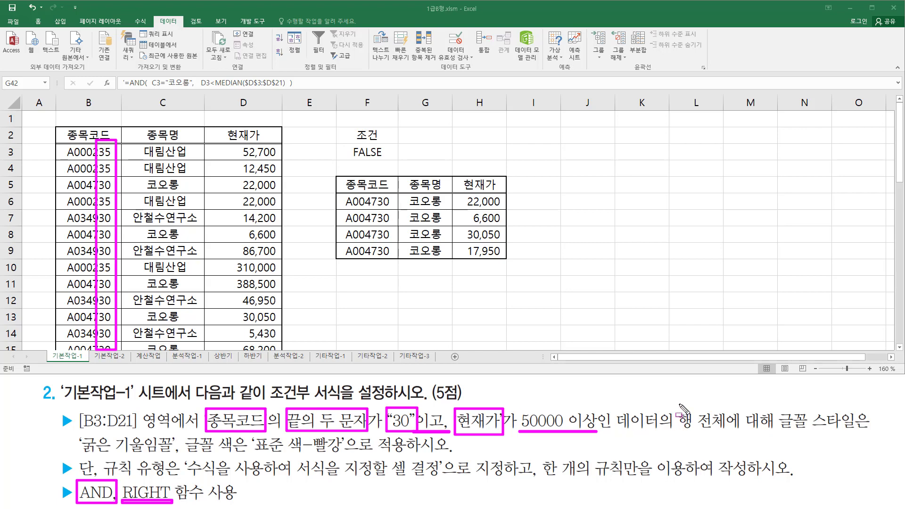
{"action": "left_click_drag", "start_coordinate": [680, 403], "coordinate": [727, 442]}
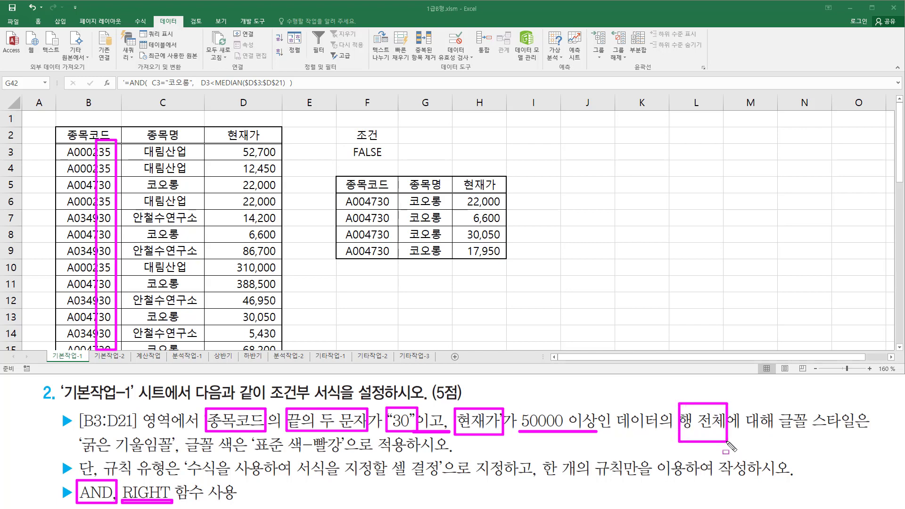
{"action": "key", "text": "Escape"}
Step: Enter the labels 행전체 in F12 and 열전체 in F13
{"action": "left_click", "coordinate": [368, 300]}
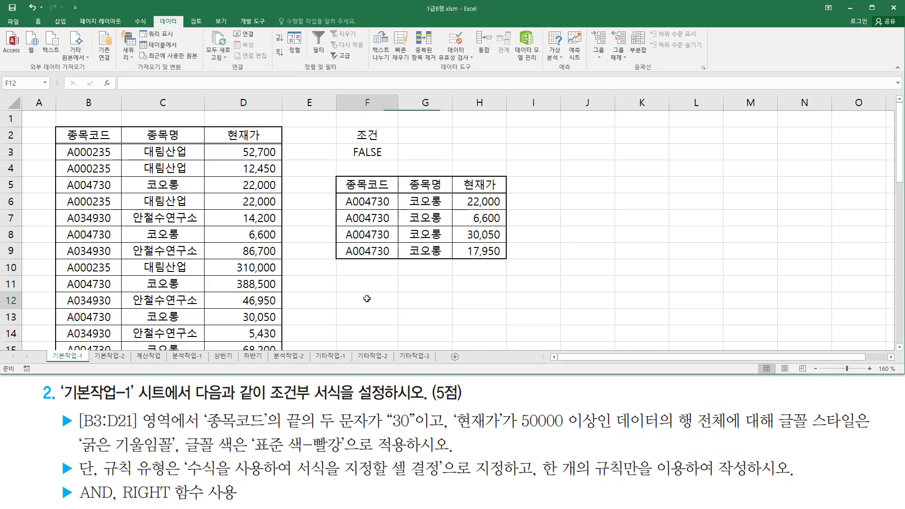
{"action": "type", "text": "행전체"}
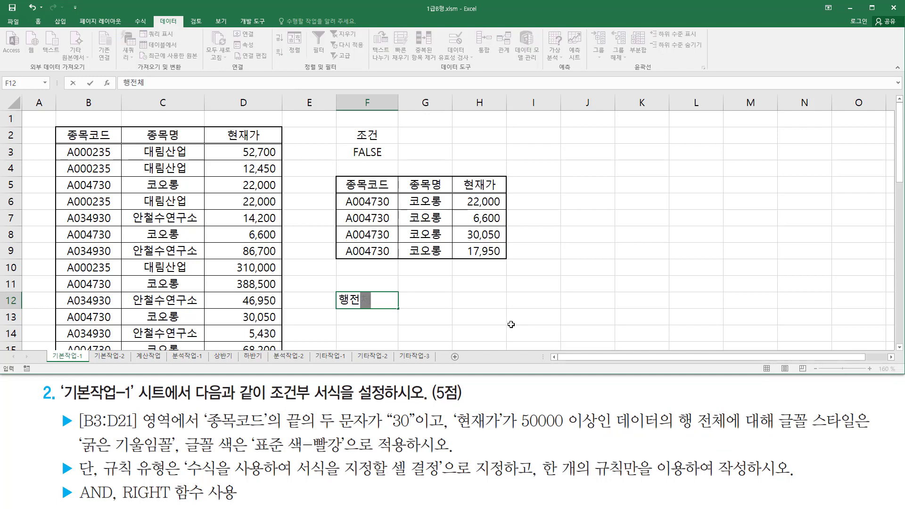
{"action": "key", "text": "Return"}
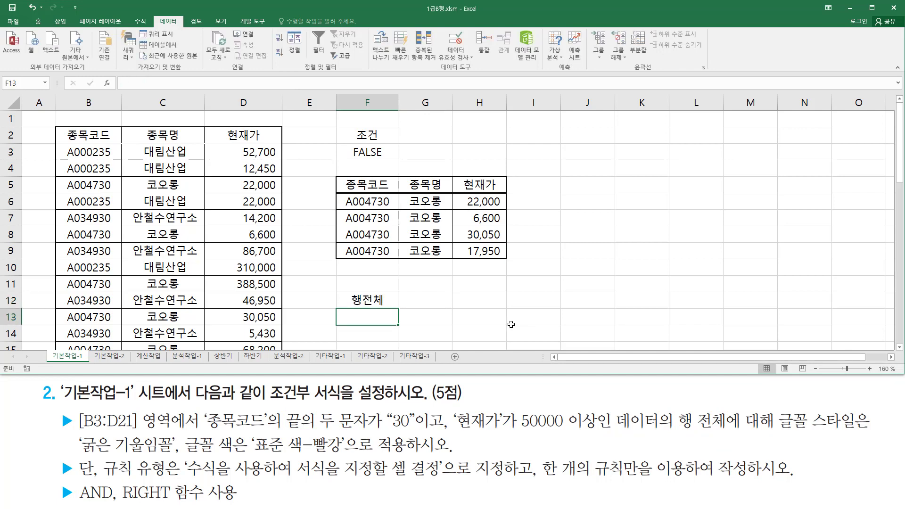
{"action": "type", "text": "여전체"}
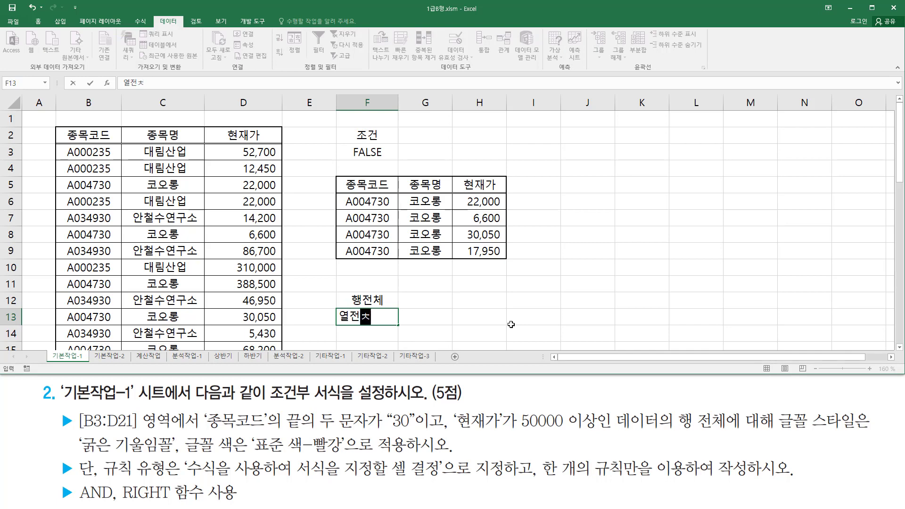
{"action": "key", "text": "ctrl+Return"}
Step: Enter the sample reference A1 in both G12 and G13
{"action": "key", "text": "Right"}
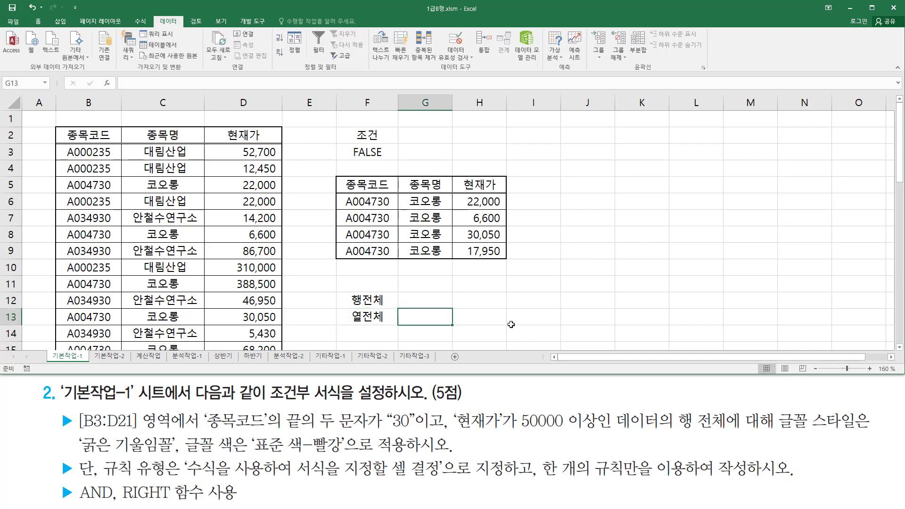
{"action": "key", "text": "Up"}
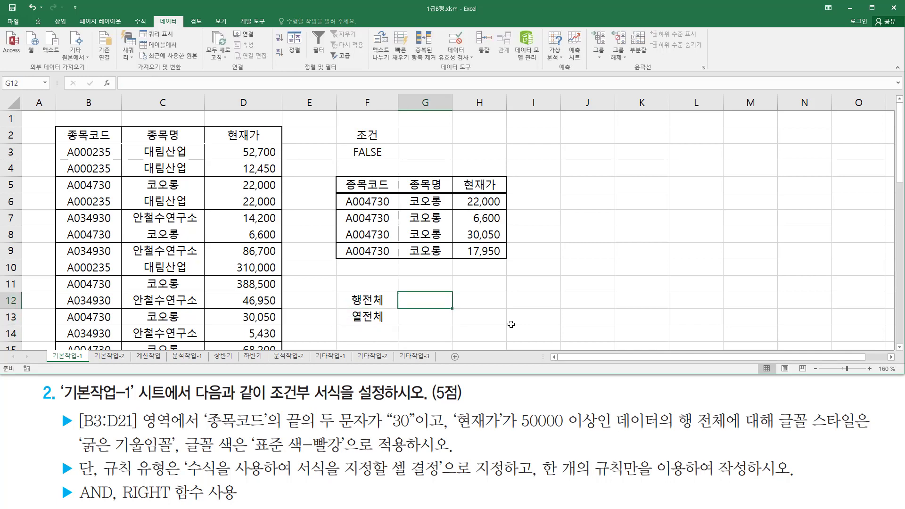
{"action": "type", "text": "ㅇ"}
{"action": "key", "text": "BackSpace"}
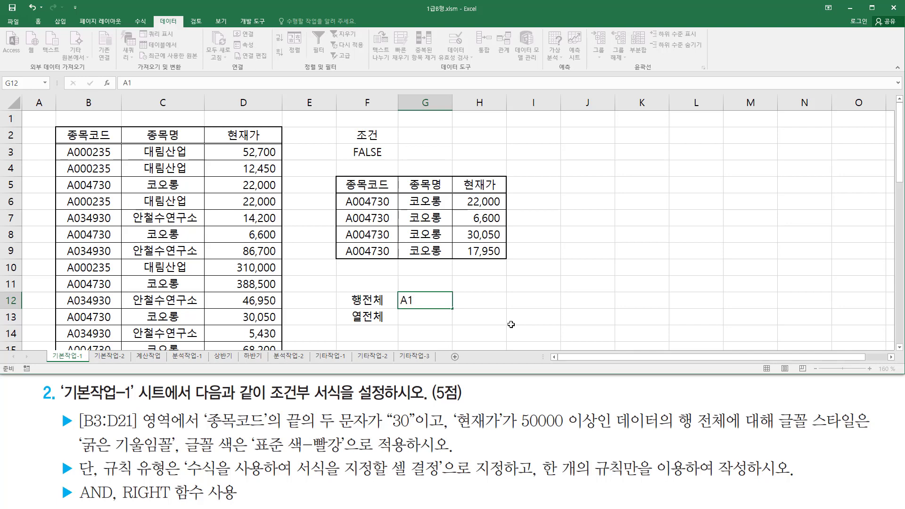
{"action": "key", "text": "Return"}
{"action": "type", "text": "A1"}
{"action": "key", "text": "Return"}
{"action": "key", "text": "Up"}
{"action": "key", "text": "Up"}
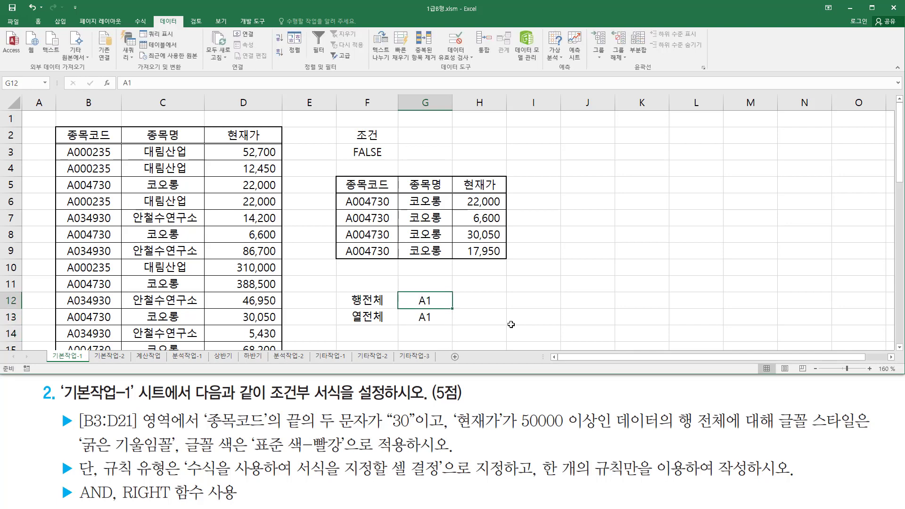
Step: Change the sample reference in G12 to $A1 and the one in G13 to A$1
{"action": "key", "text": "F2"}
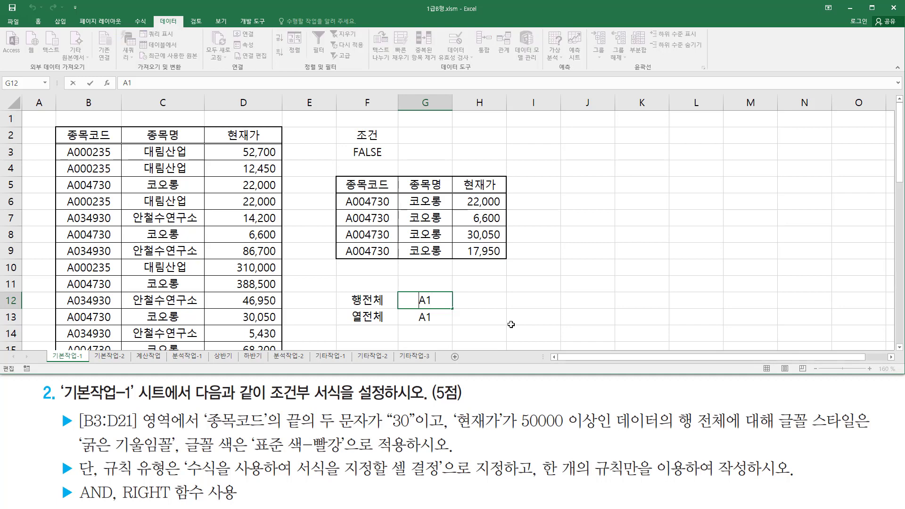
{"action": "key", "text": "Home"}
{"action": "type", "text": "$"}
{"action": "key", "text": "Return"}
{"action": "key", "text": "F2"}
{"action": "key", "text": "Left"}
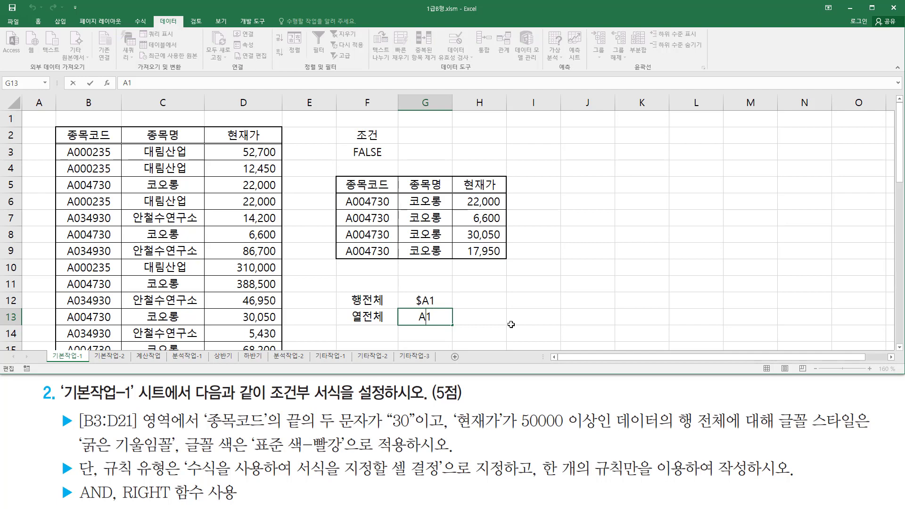
{"action": "type", "text": "$"}
{"action": "key", "text": "Return"}
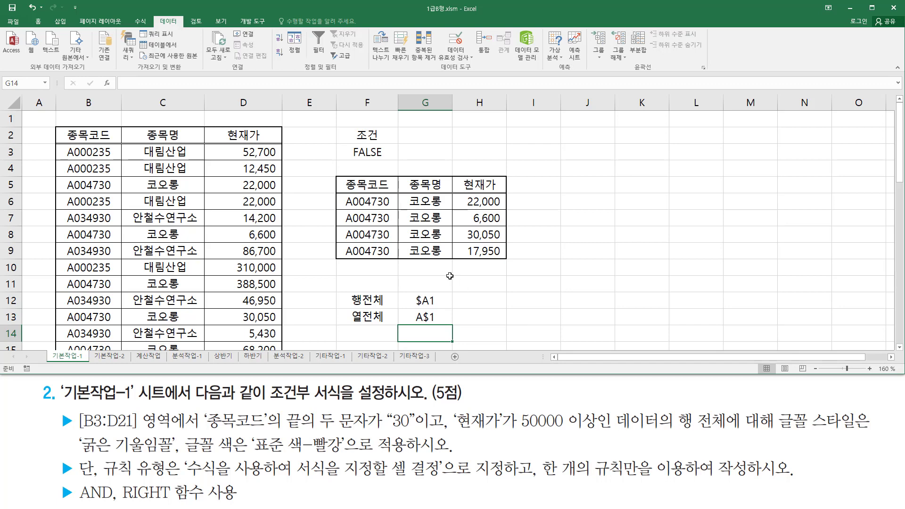
Step: Read the task's required rule type and its single-rule restriction
{"action": "mouse_move", "coordinate": [102, 478]}
{"action": "left_mouse_down"}
{"action": "mouse_move", "coordinate": [303, 491]}
{"action": "mouse_move", "coordinate": [448, 487]}
{"action": "left_mouse_up"}
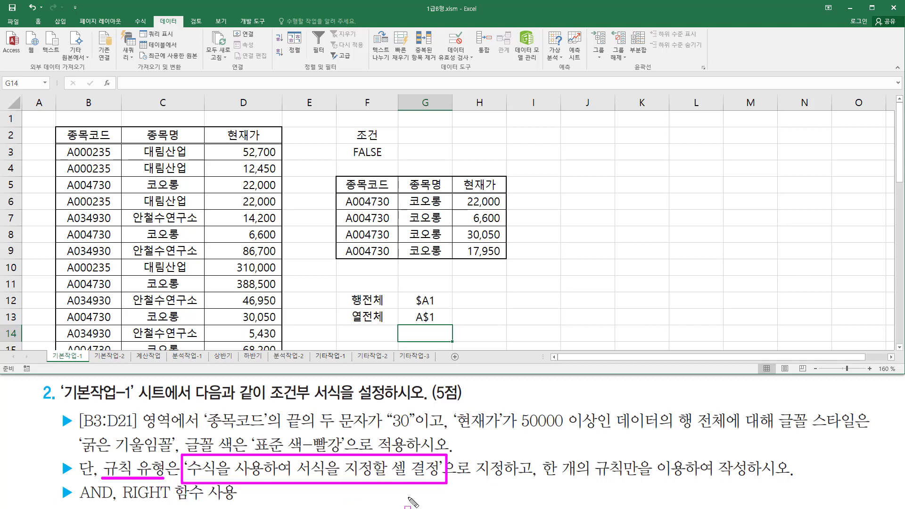
{"action": "left_click_drag", "start_coordinate": [538, 481], "coordinate": [657, 482]}
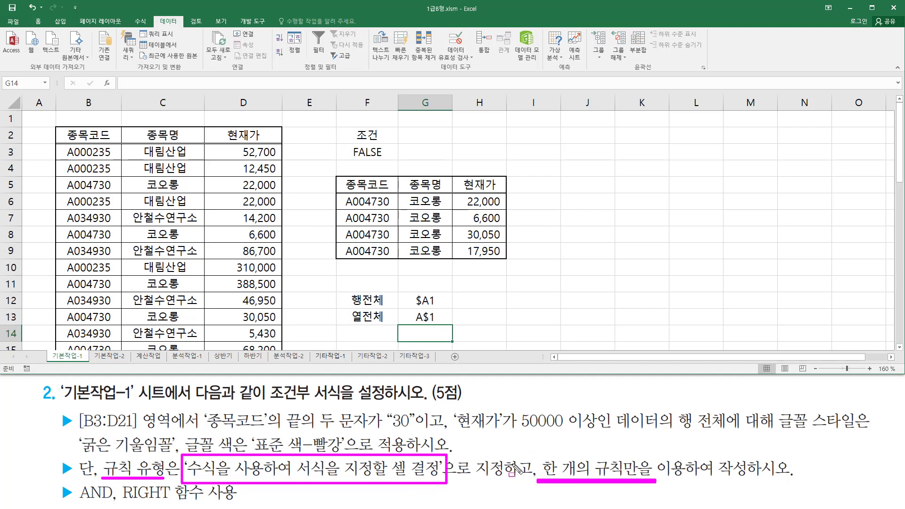
{"action": "key", "text": "Escape"}
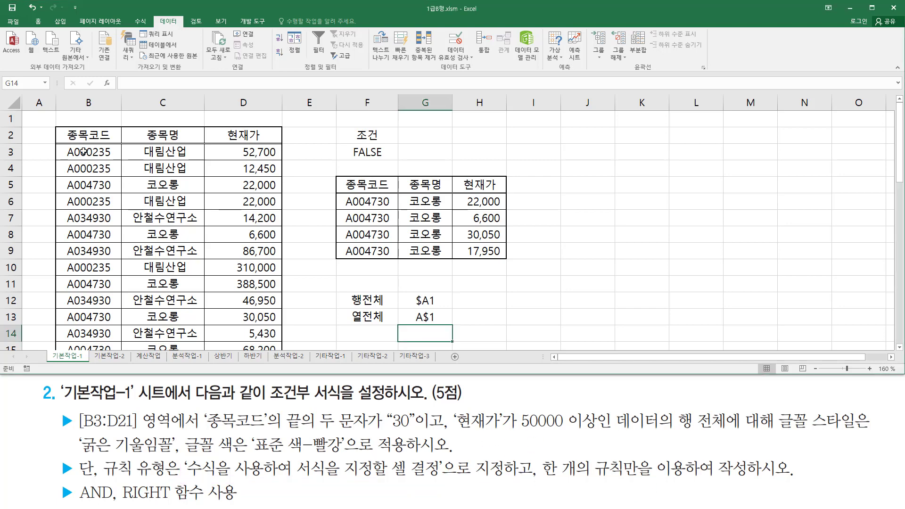
Step: Create a new conditional formatting rule for B3:D21 of the type 수식을 사용하여 서식을 지정할 셀 결정
{"action": "left_click", "coordinate": [90, 153]}
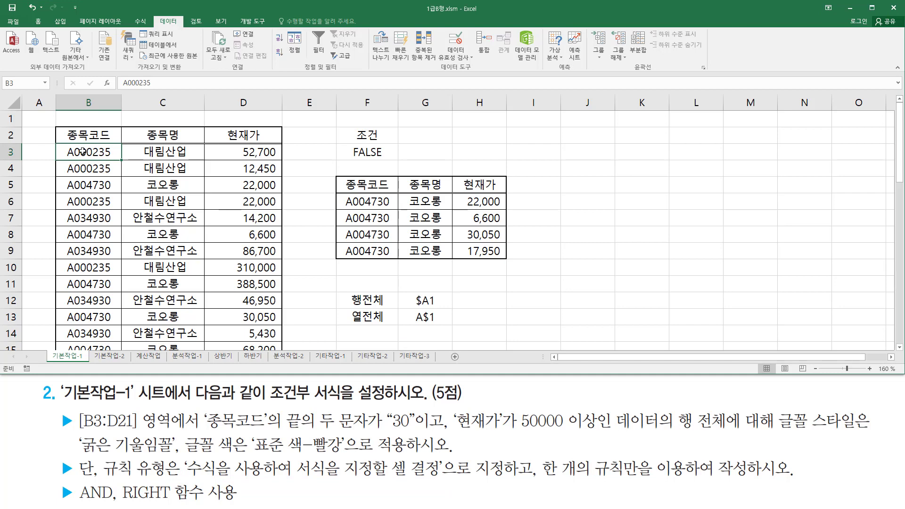
{"action": "left_click_drag", "start_coordinate": [83, 151], "coordinate": [257, 308]}
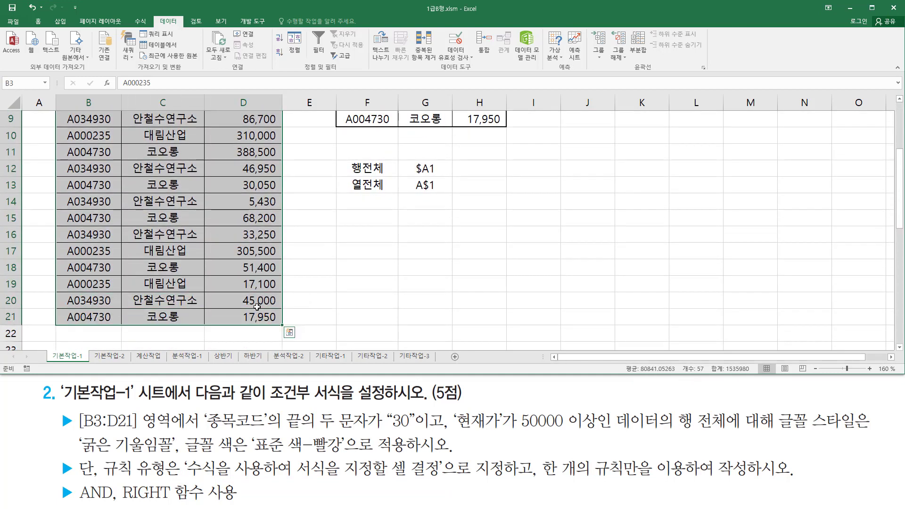
{"action": "scroll", "coordinate": [257, 307], "scroll_direction": "up", "scroll_amount": 3}
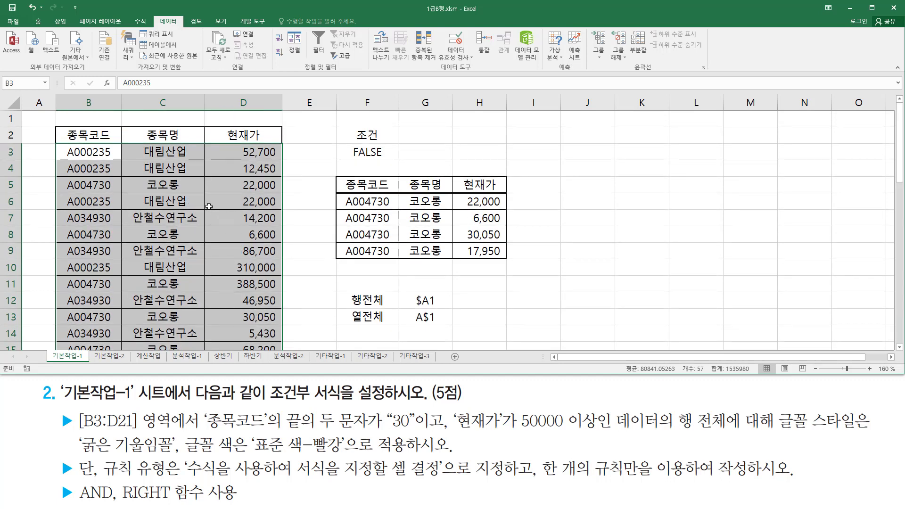
{"action": "left_click", "coordinate": [39, 22]}
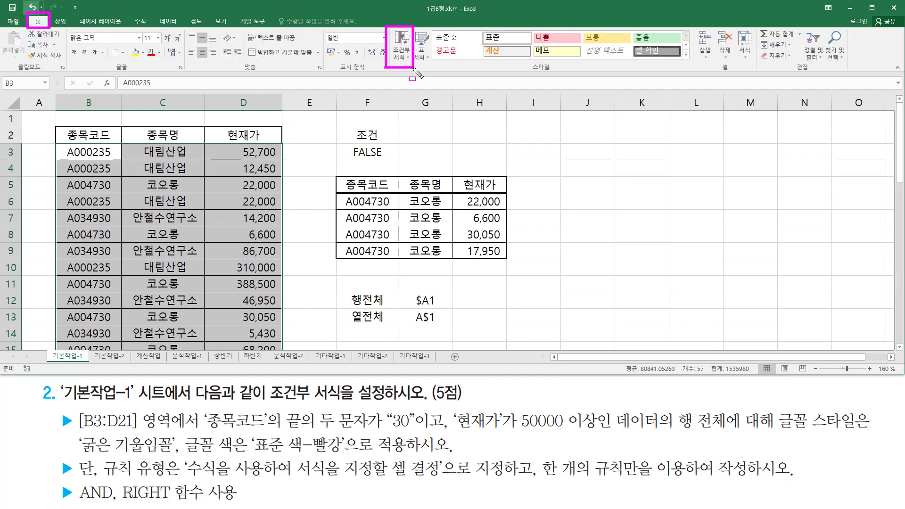
{"action": "left_click", "coordinate": [403, 43]}
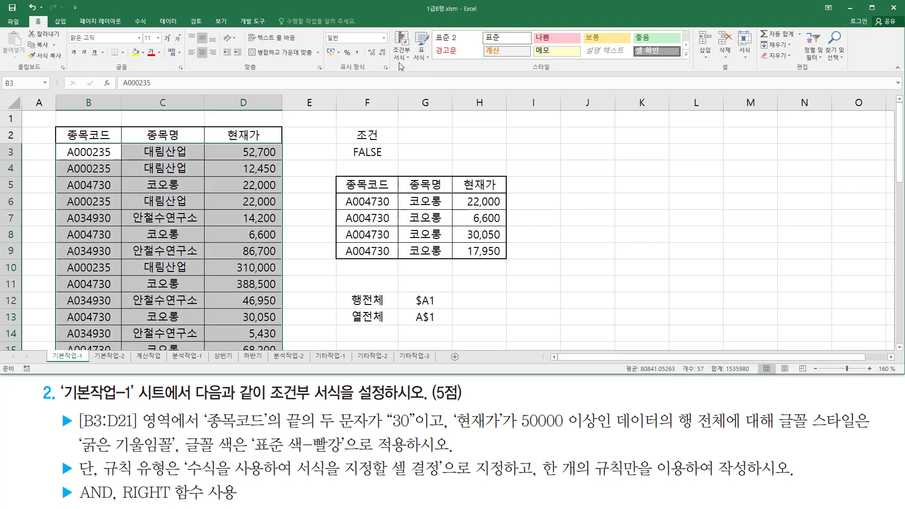
{"action": "left_click", "coordinate": [401, 56]}
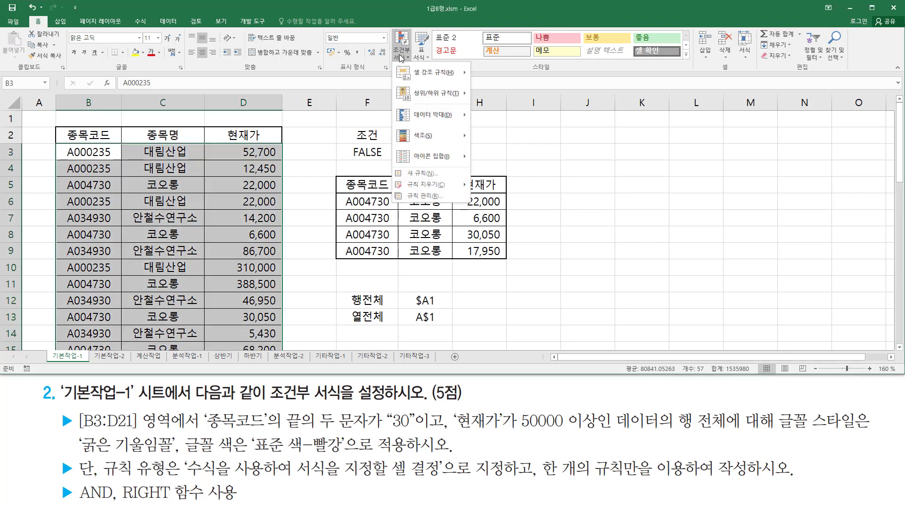
{"action": "left_click", "coordinate": [432, 172]}
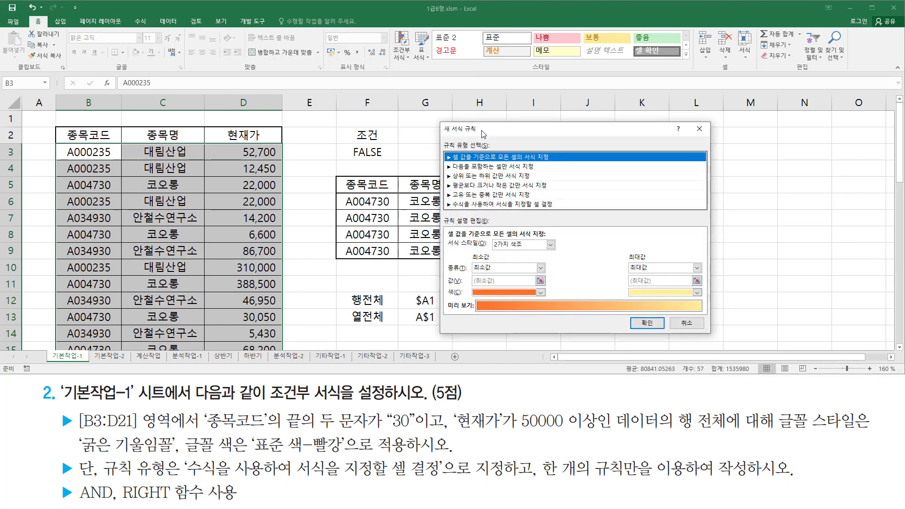
{"action": "left_click_drag", "start_coordinate": [483, 131], "coordinate": [362, 132]}
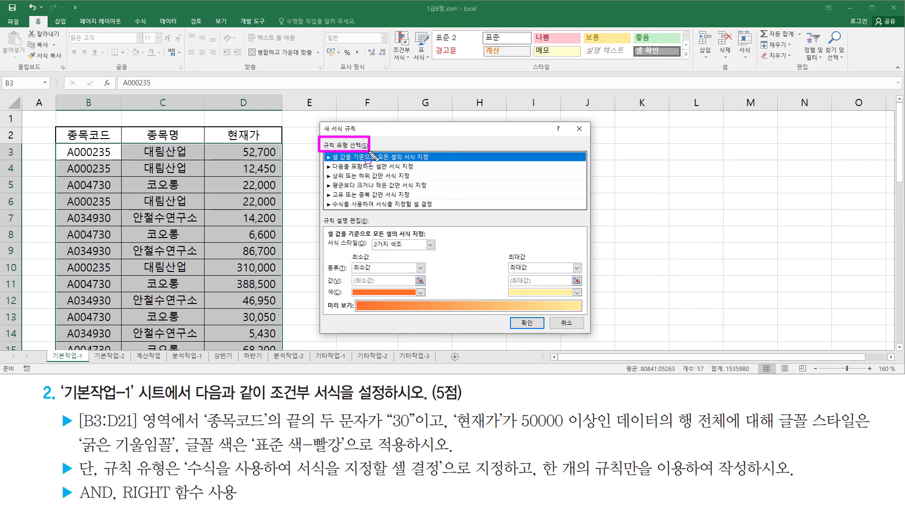
{"action": "mouse_move", "coordinate": [321, 199]}
{"action": "left_mouse_down"}
{"action": "mouse_move", "coordinate": [332, 210]}
{"action": "mouse_move", "coordinate": [444, 215]}
{"action": "left_mouse_up"}
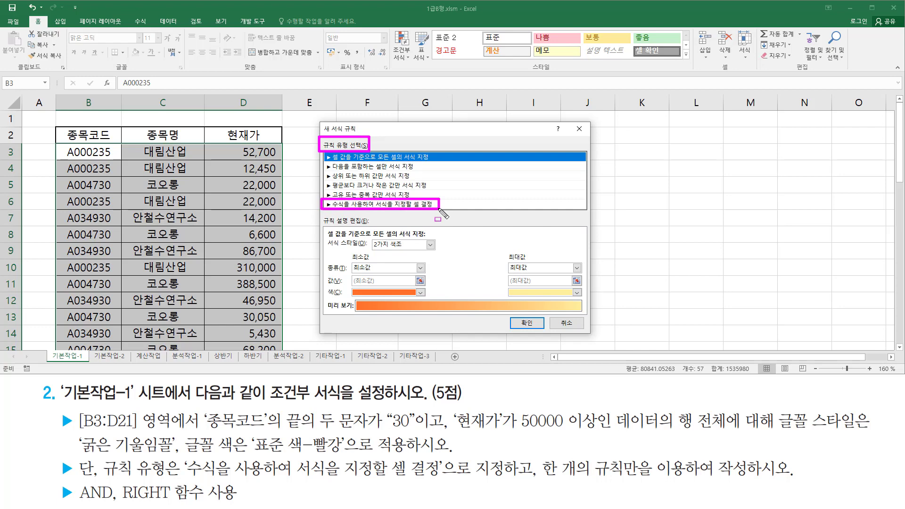
{"action": "left_click", "coordinate": [432, 206]}
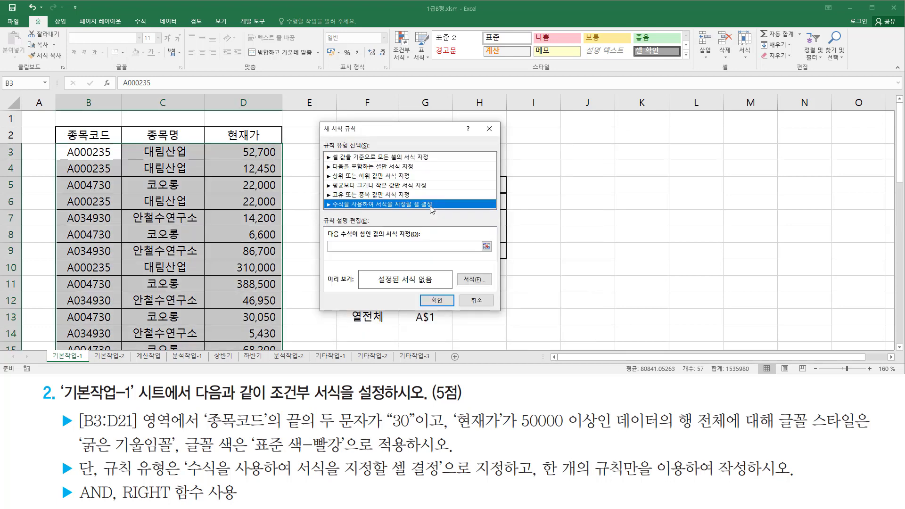
Step: Begin the rule formula with the 종목코드 condition: =AND( RIGHT($B$3 , 2) ="30"
{"action": "mouse_move", "coordinate": [324, 236]}
{"action": "left_mouse_down"}
{"action": "mouse_move", "coordinate": [337, 251]}
{"action": "mouse_move", "coordinate": [435, 252]}
{"action": "left_mouse_up"}
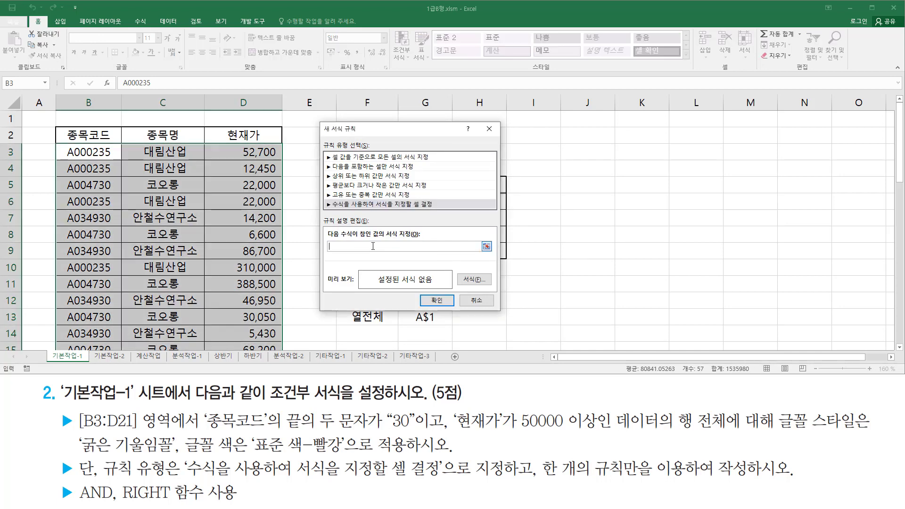
{"action": "left_click", "coordinate": [371, 246]}
{"action": "type", "text": "="}
{"action": "type", "text": "AND("}
{"action": "left_click_drag", "start_coordinate": [200, 431], "coordinate": [374, 435]}
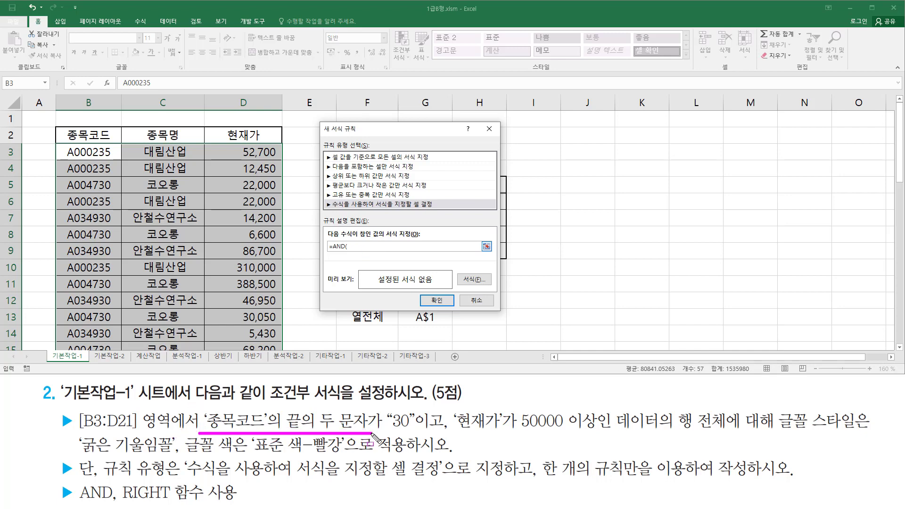
{"action": "left_click", "coordinate": [369, 246]}
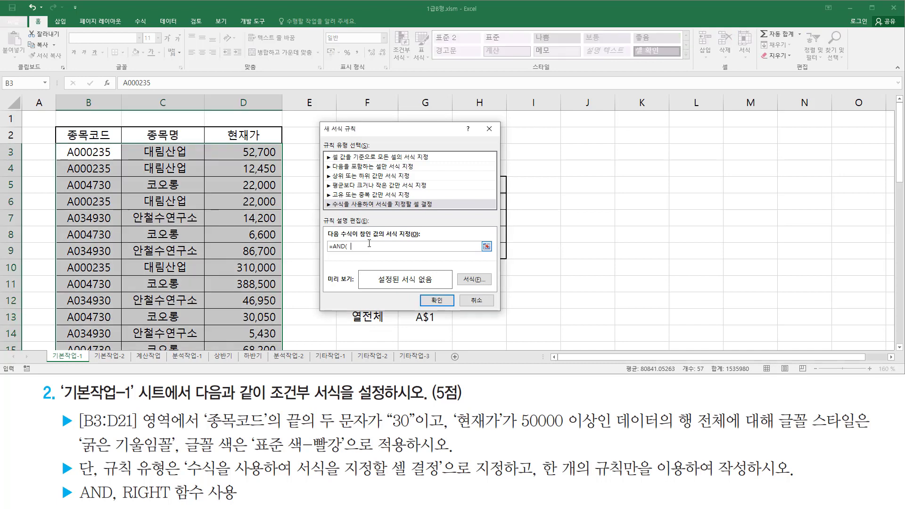
{"action": "type", "text": "RIGHT("}
{"action": "left_click", "coordinate": [89, 151]}
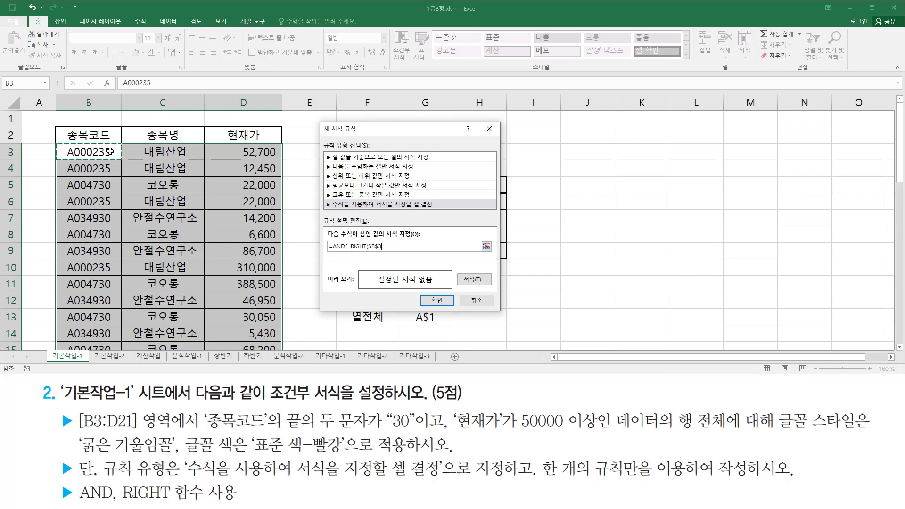
{"action": "type", "text": ", 2)"}
{"action": "type", "text": "=\"30"}
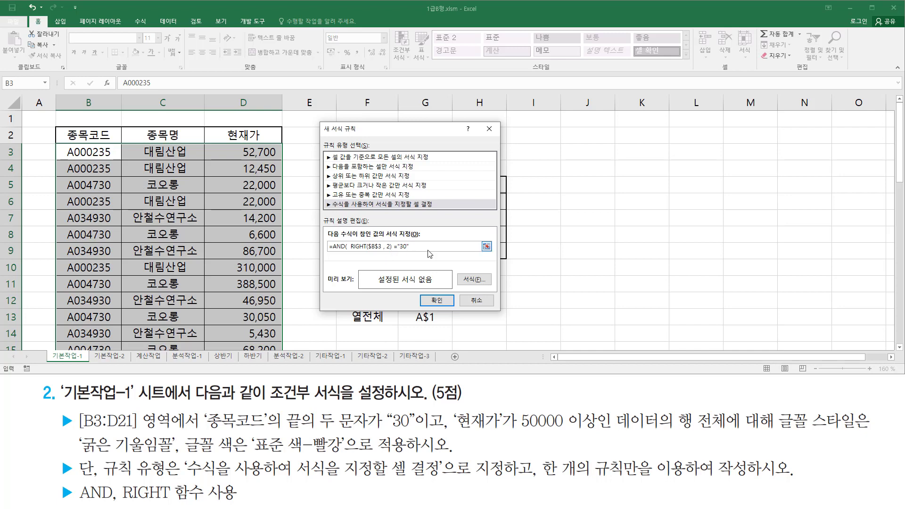
Step: Re-enter the comparison text as "30" in quotation marks and complete the AND formula with the 현재가 condition $D$3 >=50000
{"action": "key", "text": "BackSpace"}
{"action": "key", "text": "BackSpace"}
{"action": "key", "text": "BackSpace"}
{"action": "key", "text": "BackSpace"}
{"action": "type", "text": "30"}
{"action": "left_click_drag", "start_coordinate": [398, 245], "coordinate": [430, 249]}
{"action": "key", "text": "Left"}
{"action": "type", "text": "\""}
{"action": "left_click", "coordinate": [252, 152]}
{"action": "type", "text": ">=5000"}
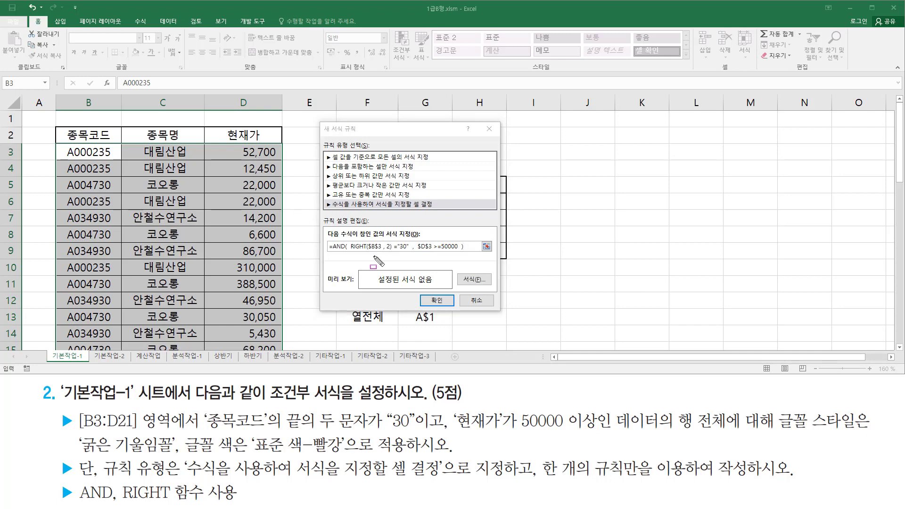
Step: Lock only the columns in the rule formula for whole-row formatting, changing the references to $B3 and $D3
{"action": "left_click_drag", "start_coordinate": [367, 254], "coordinate": [441, 253]}
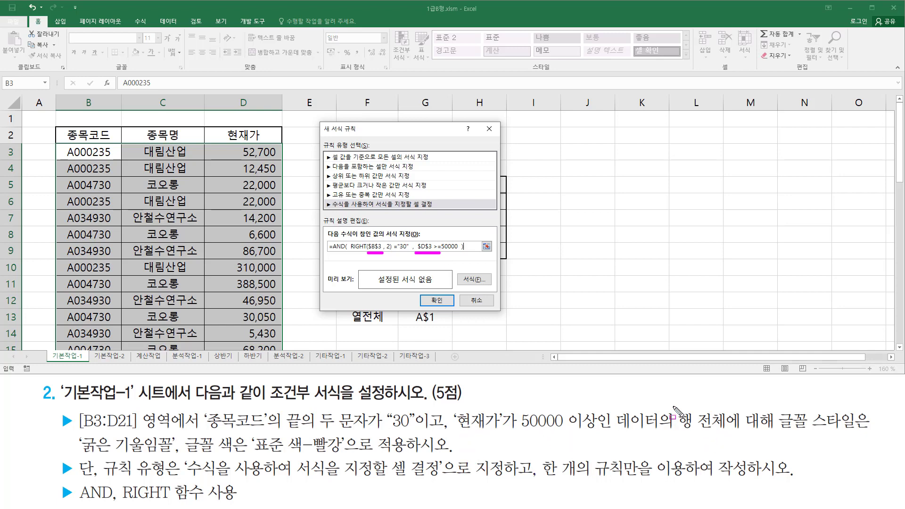
{"action": "left_click_drag", "start_coordinate": [675, 408], "coordinate": [729, 437]}
{"action": "key", "text": "Escape"}
{"action": "left_click", "coordinate": [377, 248]}
{"action": "key", "text": "Delete"}
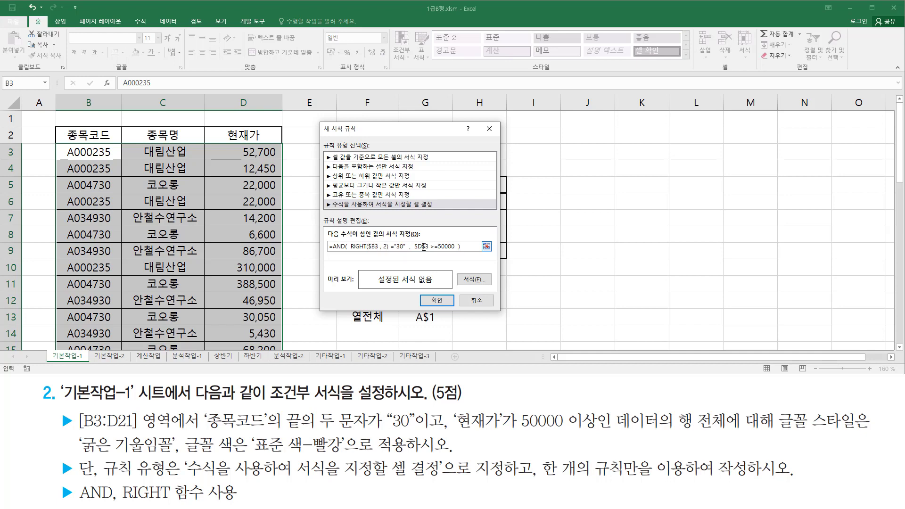
{"action": "double_click", "coordinate": [423, 246]}
{"action": "key", "text": "F4"}
{"action": "key", "text": "F4"}
{"action": "left_click", "coordinate": [466, 246]}
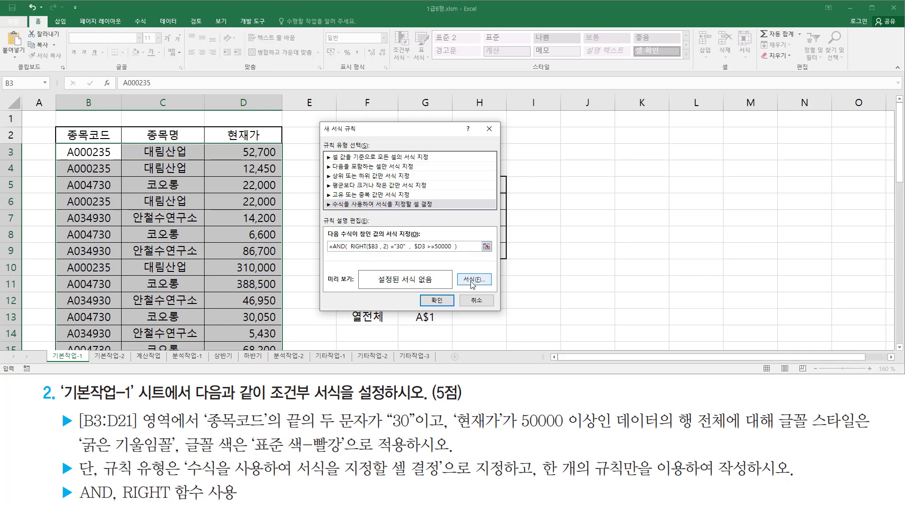
Step: Set the rule's font format to 굵은 기울임꼴 with the standard colour 빨강 and apply the conditional formatting rule to B3:D21
{"action": "left_click", "coordinate": [472, 281]}
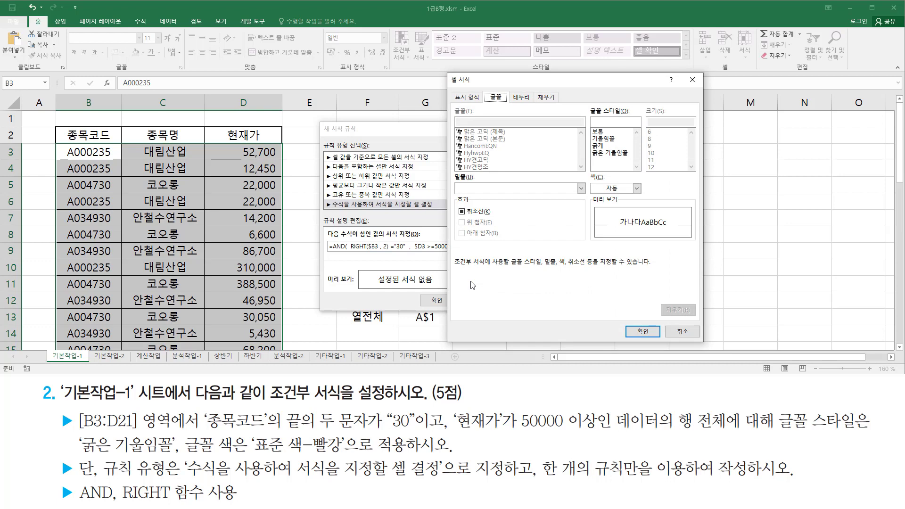
{"action": "left_click", "coordinate": [607, 153]}
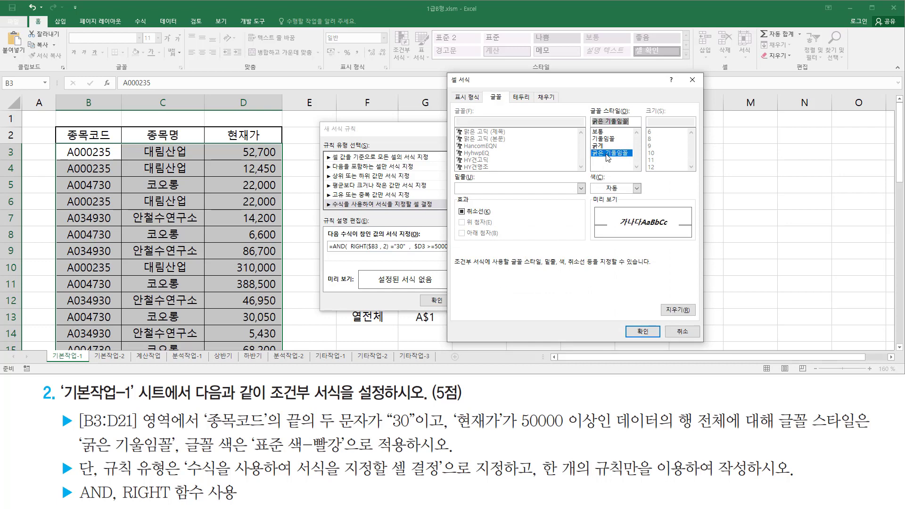
{"action": "left_click", "coordinate": [614, 191]}
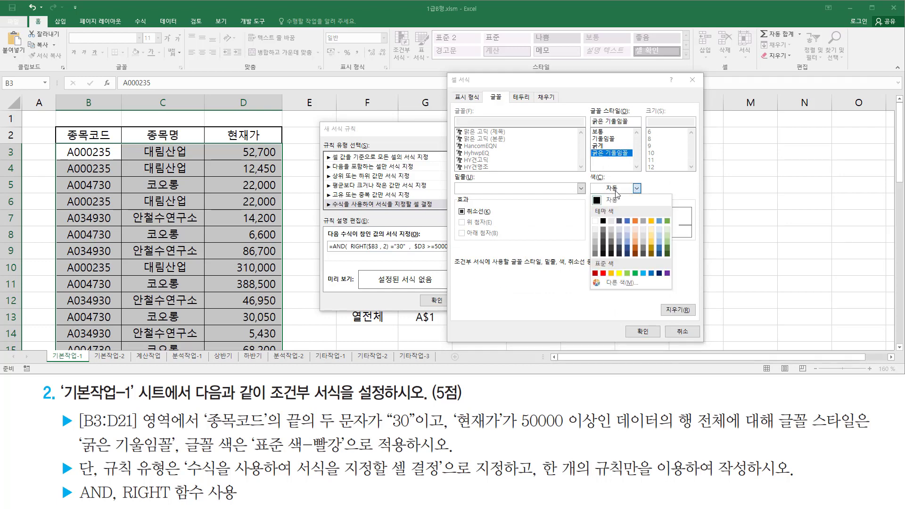
{"action": "left_click", "coordinate": [603, 273]}
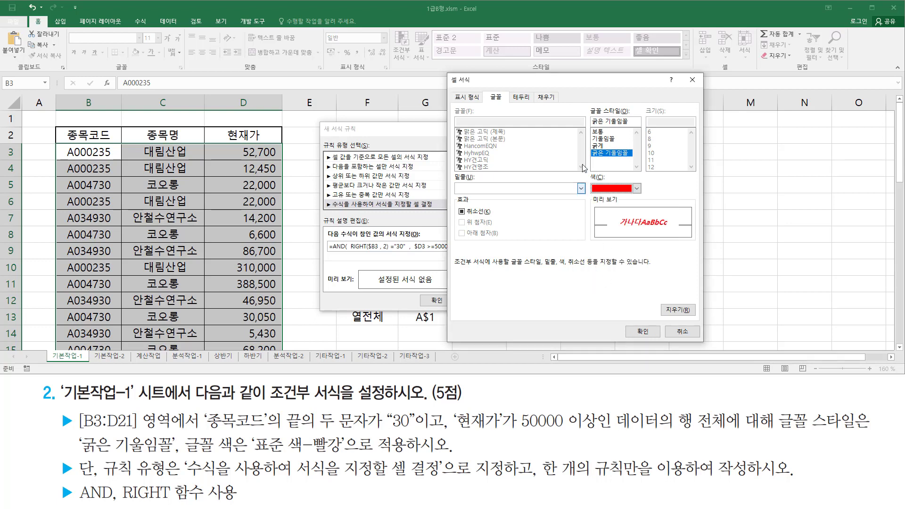
{"action": "left_click_drag", "start_coordinate": [584, 143], "coordinate": [648, 164]}
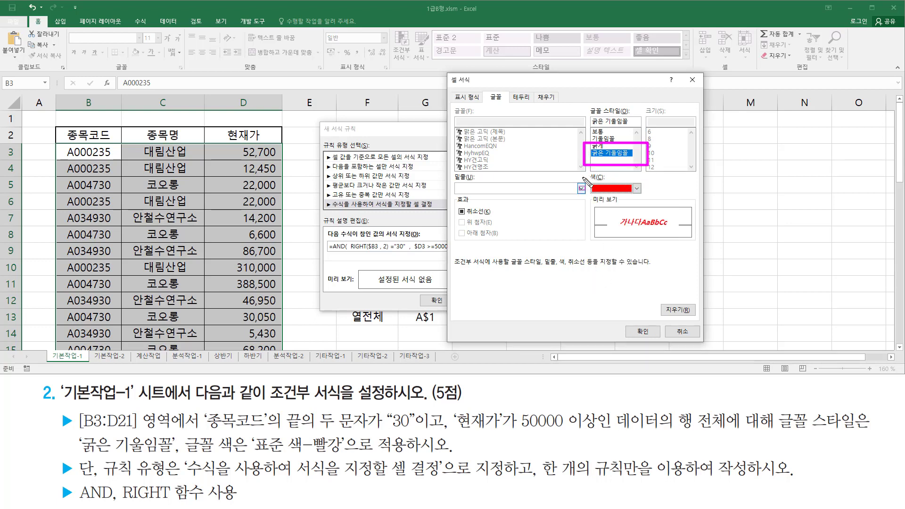
{"action": "left_click_drag", "start_coordinate": [582, 177], "coordinate": [648, 204]}
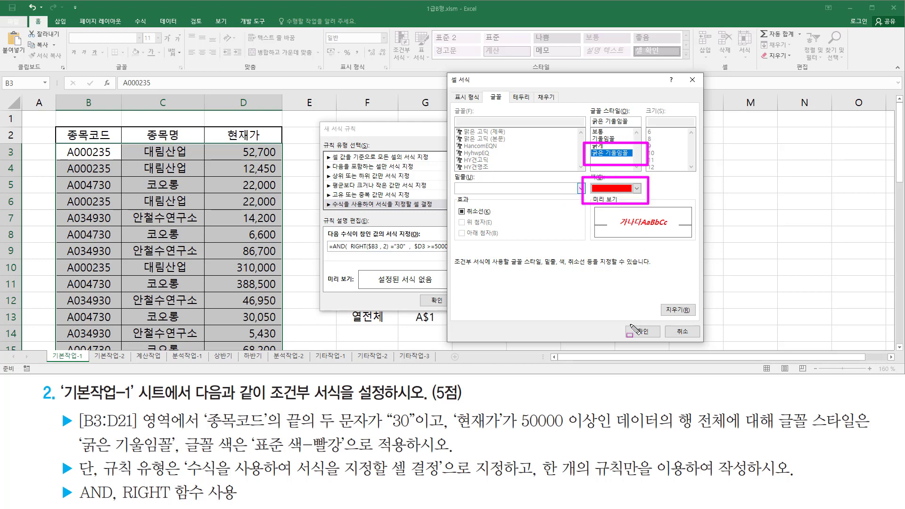
{"action": "left_click", "coordinate": [643, 332]}
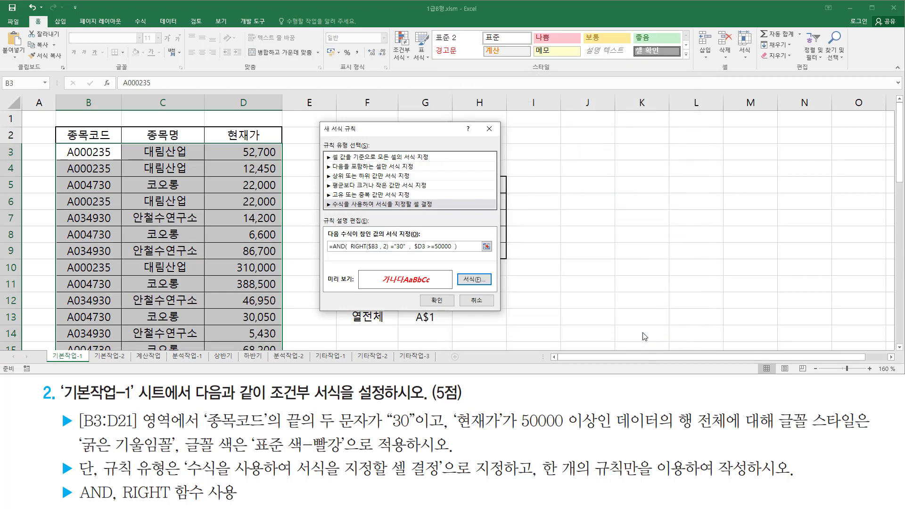
{"action": "left_click", "coordinate": [438, 300]}
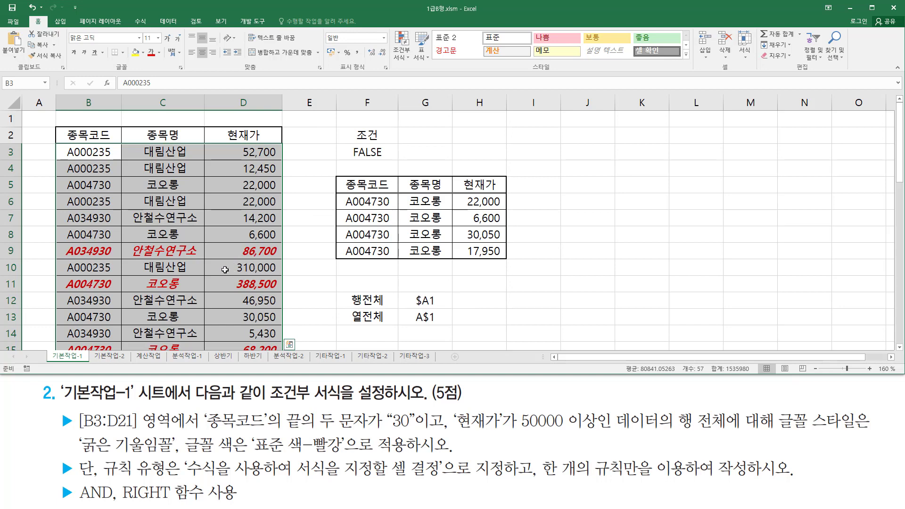
Step: Examine the rows of B3:D21, comparing each 종목코드 ending and 현재가 with the conditional formatting conditions
{"action": "scroll", "coordinate": [225, 269], "scroll_direction": "down", "scroll_amount": 3}
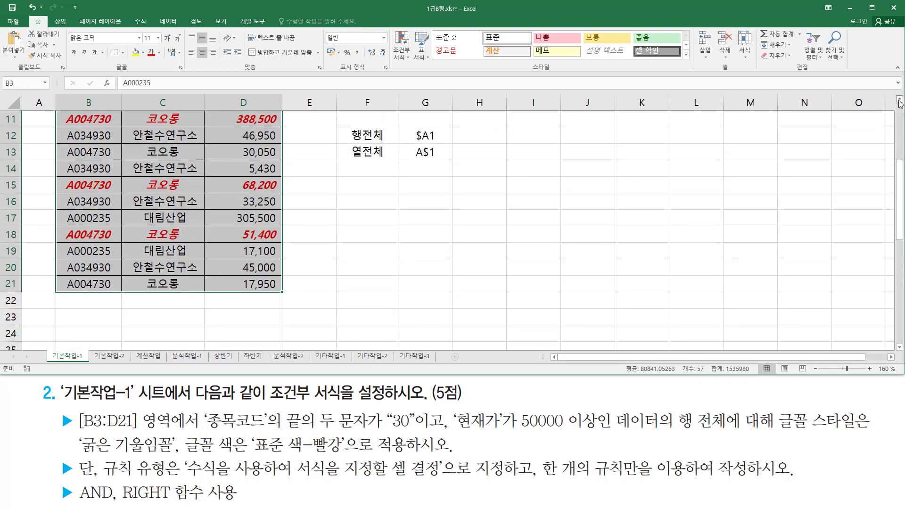
{"action": "left_click", "coordinate": [900, 100]}
{"action": "left_click", "coordinate": [899, 100]}
{"action": "left_click", "coordinate": [900, 100]}
{"action": "left_click", "coordinate": [899, 100]}
{"action": "key", "text": "ctrl+2"}
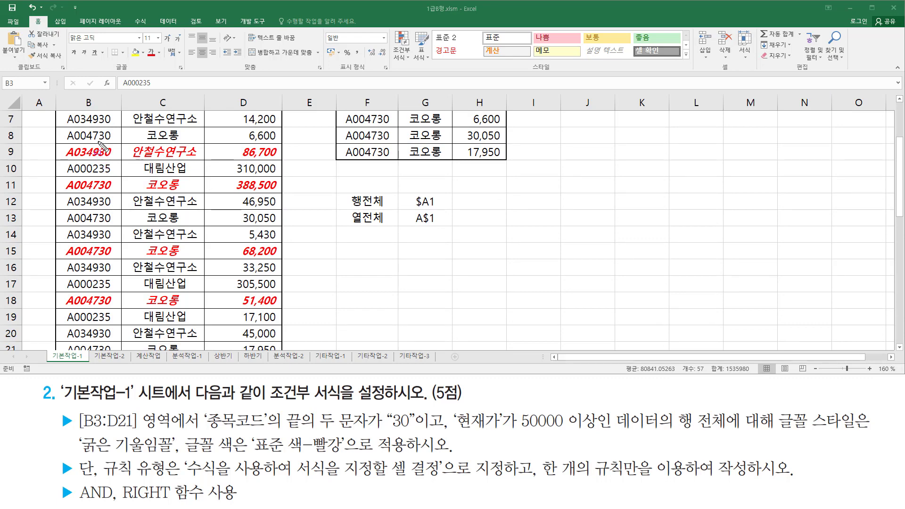
{"action": "mouse_move", "coordinate": [97, 141]}
{"action": "left_mouse_down"}
{"action": "mouse_move", "coordinate": [124, 167]}
{"action": "mouse_move", "coordinate": [118, 162]}
{"action": "mouse_move", "coordinate": [130, 196]}
{"action": "left_mouse_up"}
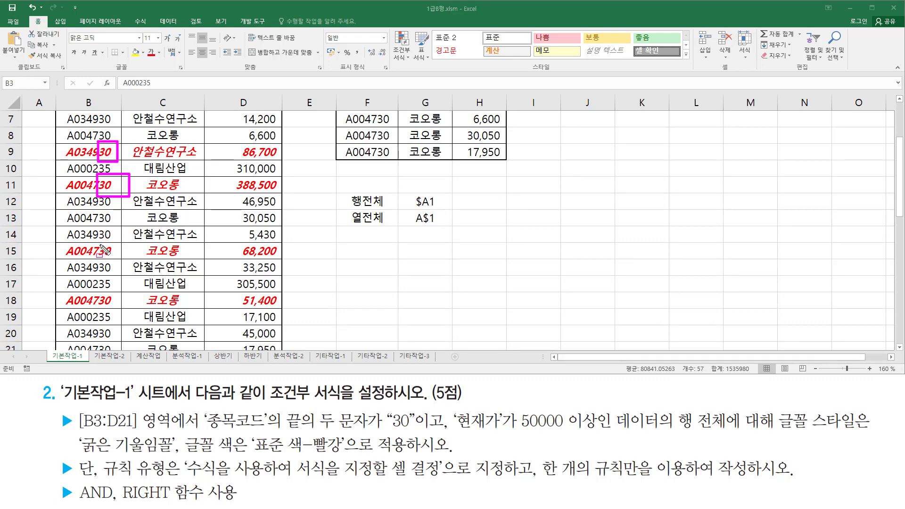
{"action": "left_click_drag", "start_coordinate": [91, 241], "coordinate": [117, 258]}
{"action": "left_click_drag", "start_coordinate": [94, 293], "coordinate": [113, 308]}
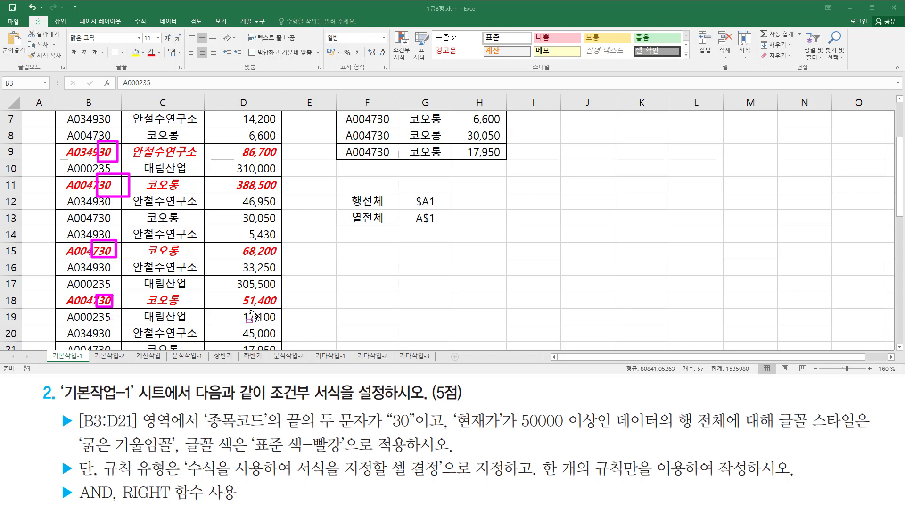
{"action": "left_click_drag", "start_coordinate": [237, 307], "coordinate": [282, 307]}
{"action": "left_click_drag", "start_coordinate": [242, 258], "coordinate": [298, 259]}
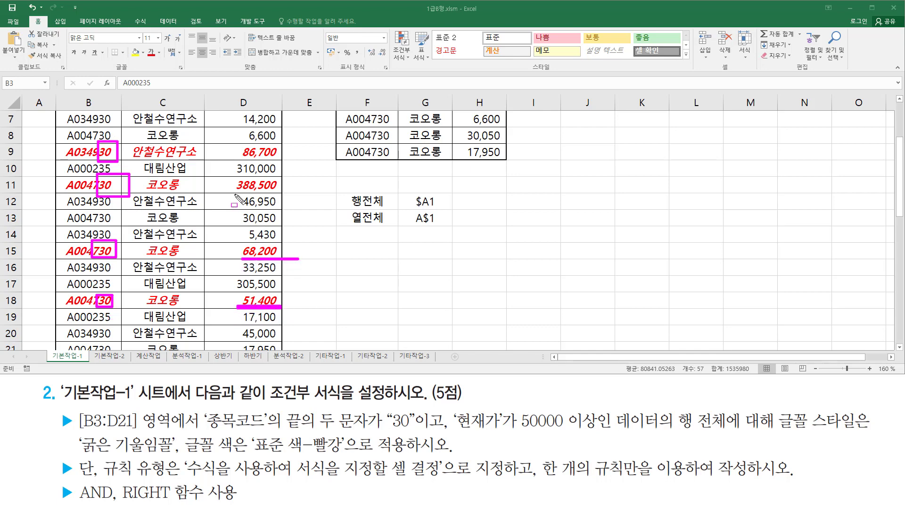
{"action": "left_click_drag", "start_coordinate": [234, 194], "coordinate": [303, 203]}
{"action": "left_click_drag", "start_coordinate": [245, 156], "coordinate": [283, 156]}
{"action": "key", "text": "e"}
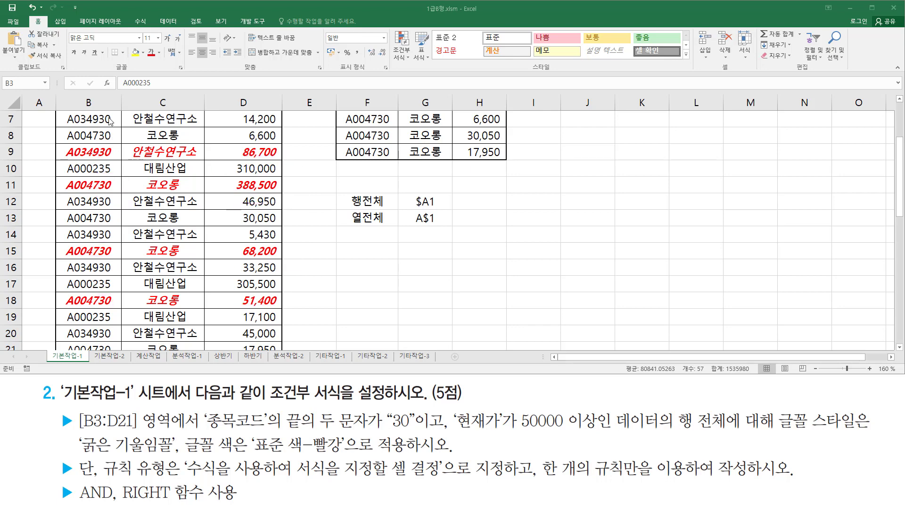
{"action": "left_click_drag", "start_coordinate": [98, 109], "coordinate": [115, 144]}
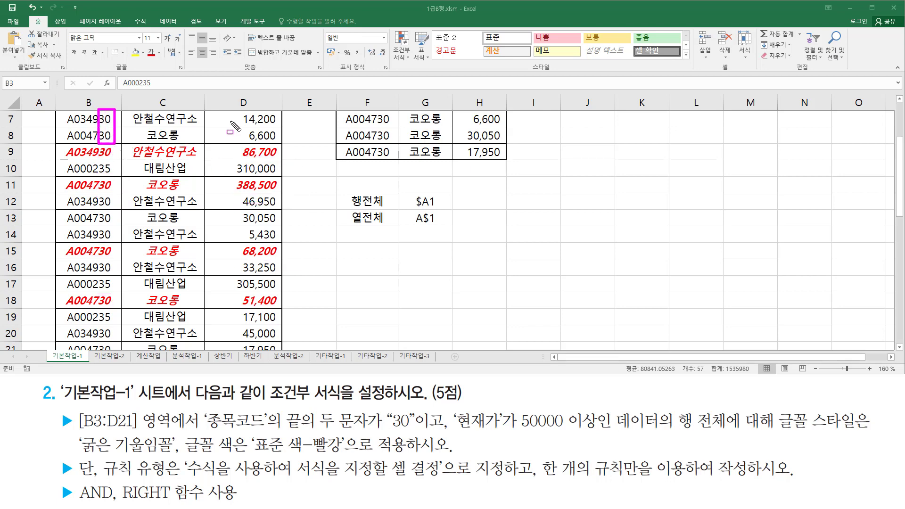
{"action": "left_click_drag", "start_coordinate": [236, 110], "coordinate": [282, 143]}
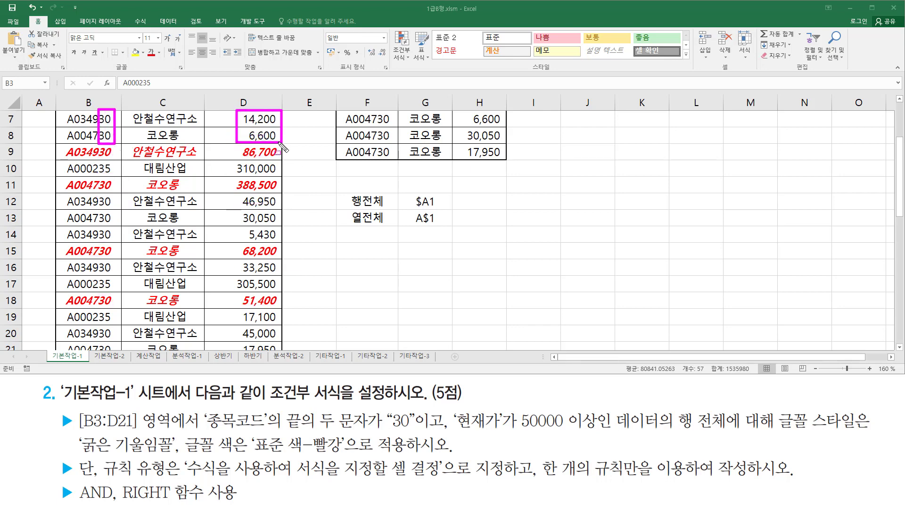
{"action": "key", "text": "Escape"}
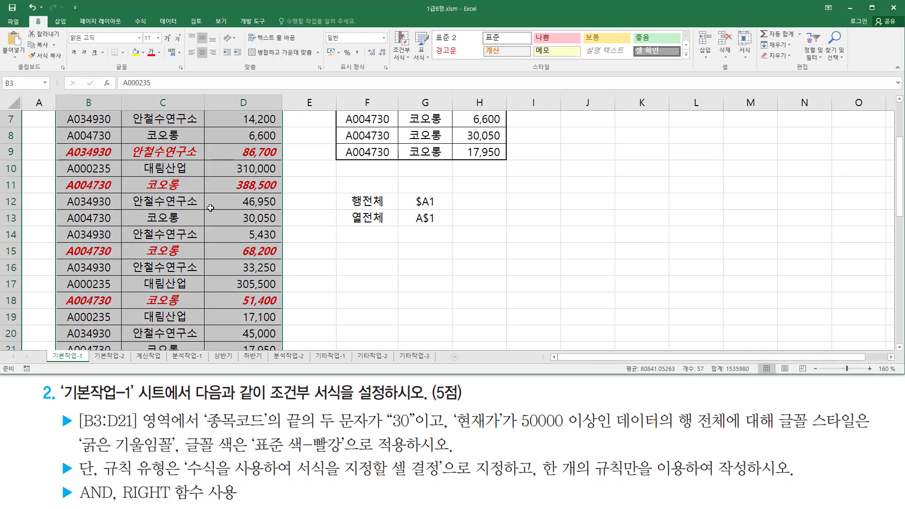
Step: Note the rule formula =AND( RIGHT($B3, 2) ="30", $D3 >=50000 ) as red text in F15
{"action": "left_click", "coordinate": [360, 250]}
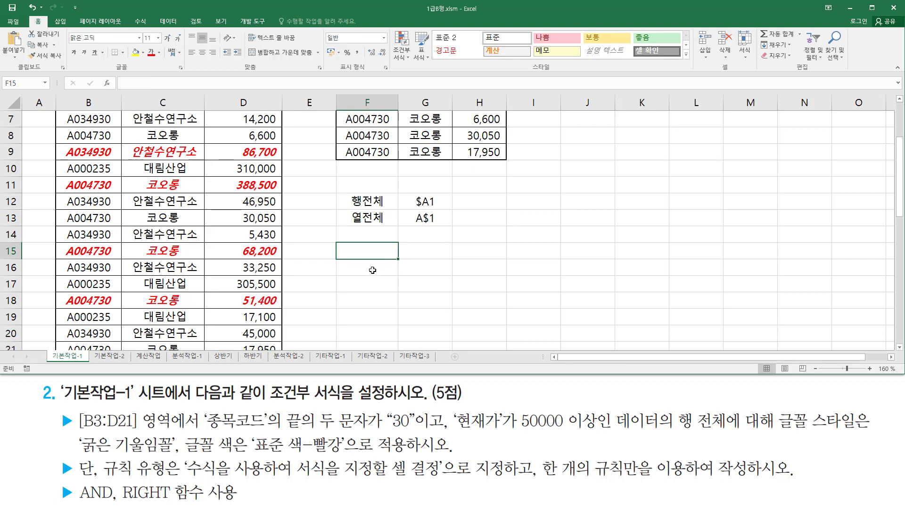
{"action": "left_click", "coordinate": [387, 304]}
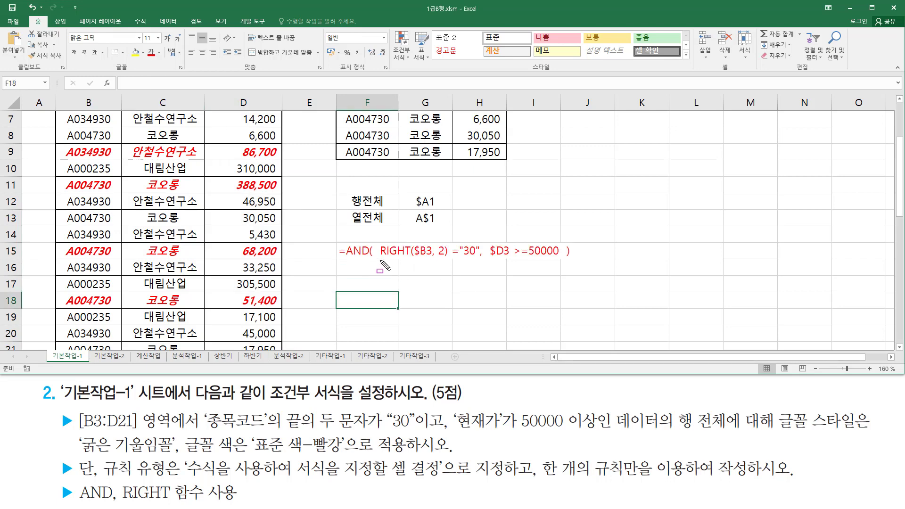
Step: Review the two conditions of the noted AND formula, including the RIGHT character count, the quoted comparison text and the 현재가 limit
{"action": "left_click_drag", "start_coordinate": [381, 260], "coordinate": [560, 260]}
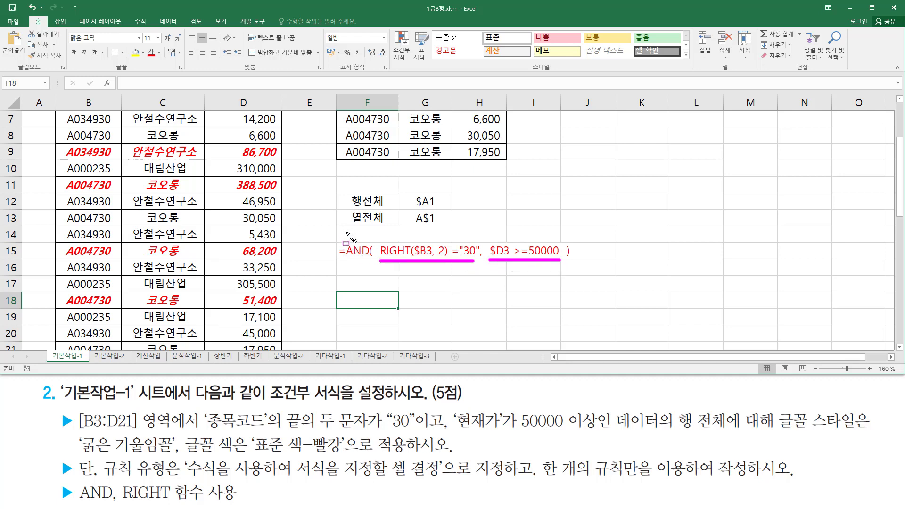
{"action": "mouse_move", "coordinate": [345, 231]}
{"action": "left_mouse_down"}
{"action": "mouse_move", "coordinate": [366, 277]}
{"action": "mouse_move", "coordinate": [578, 278]}
{"action": "left_mouse_up"}
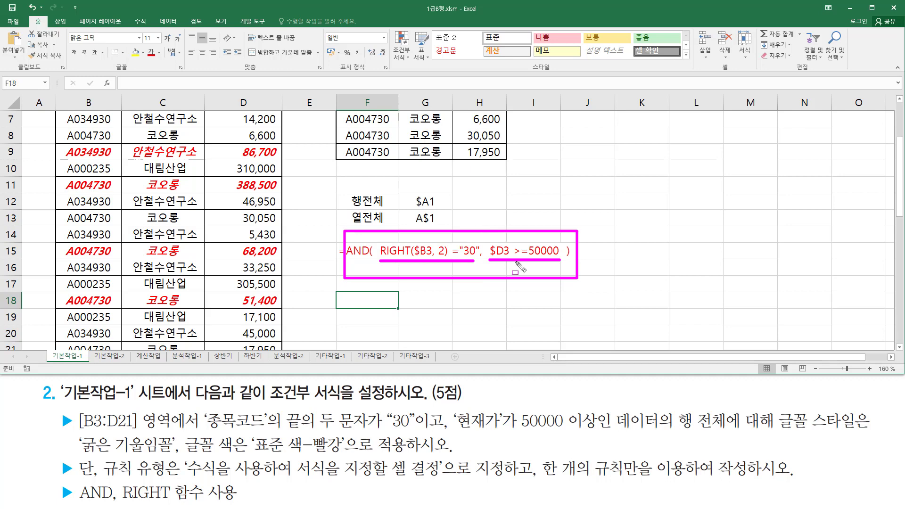
{"action": "key", "text": "Escape"}
{"action": "key", "text": "ctrl+shift+d"}
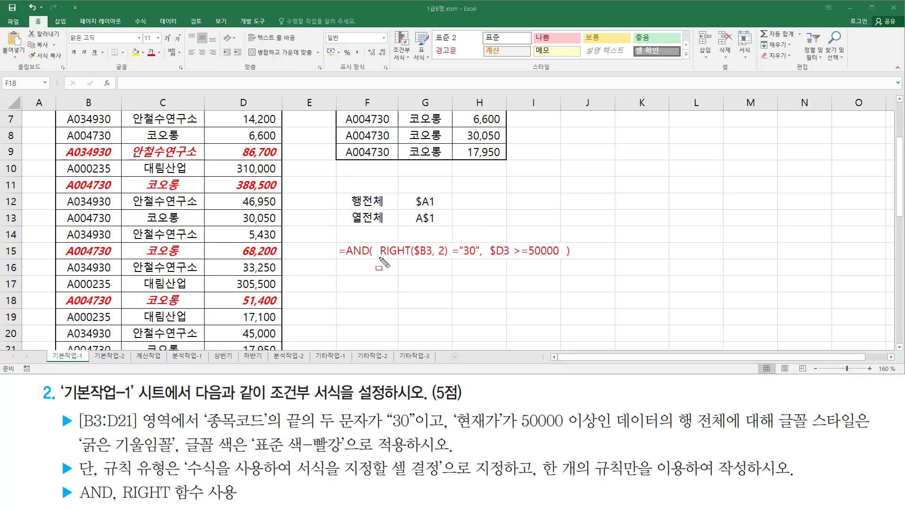
{"action": "left_click_drag", "start_coordinate": [380, 258], "coordinate": [448, 258]}
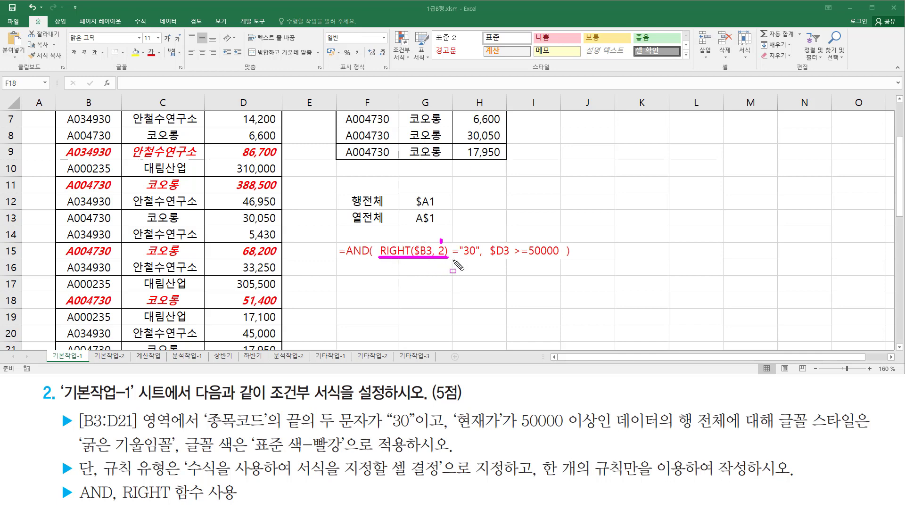
{"action": "left_click_drag", "start_coordinate": [452, 237], "coordinate": [482, 265]}
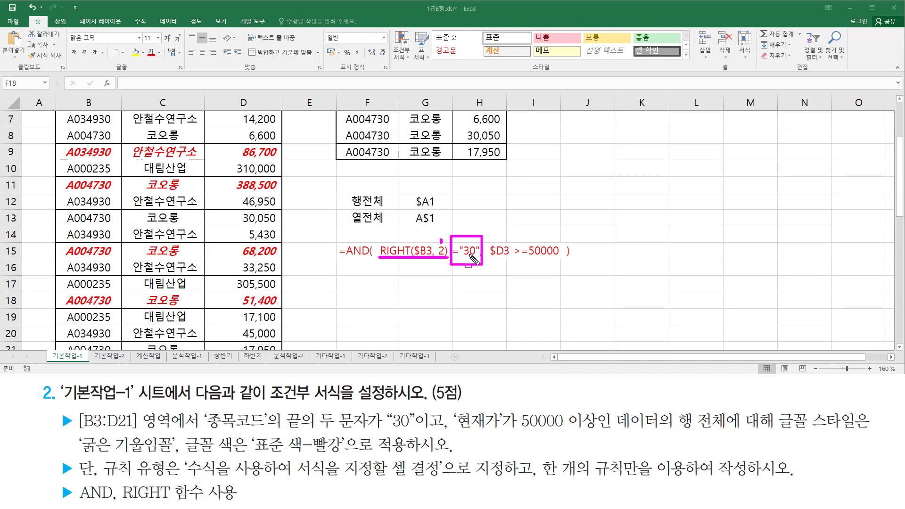
{"action": "mouse_move", "coordinate": [491, 259]}
{"action": "left_mouse_down"}
{"action": "mouse_move", "coordinate": [533, 262]}
{"action": "mouse_move", "coordinate": [513, 239]}
{"action": "mouse_move", "coordinate": [564, 263]}
{"action": "left_mouse_up"}
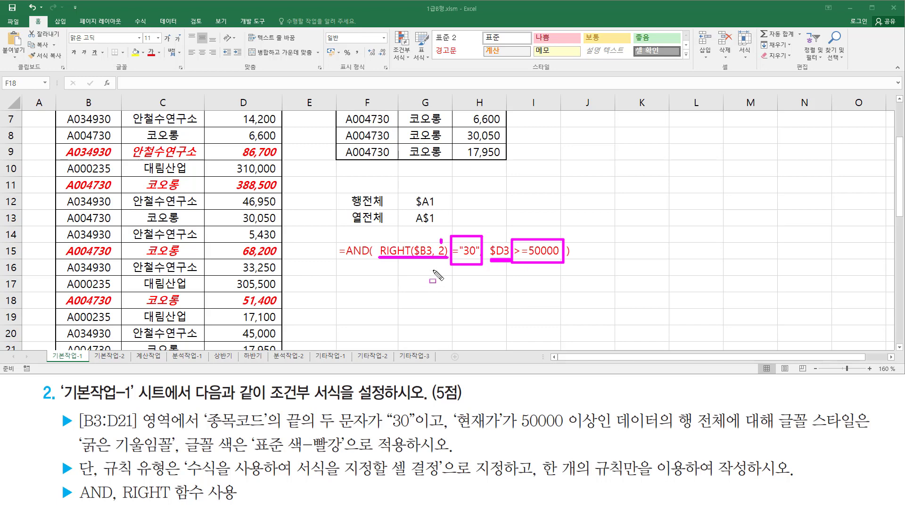
{"action": "key", "text": "Escape"}
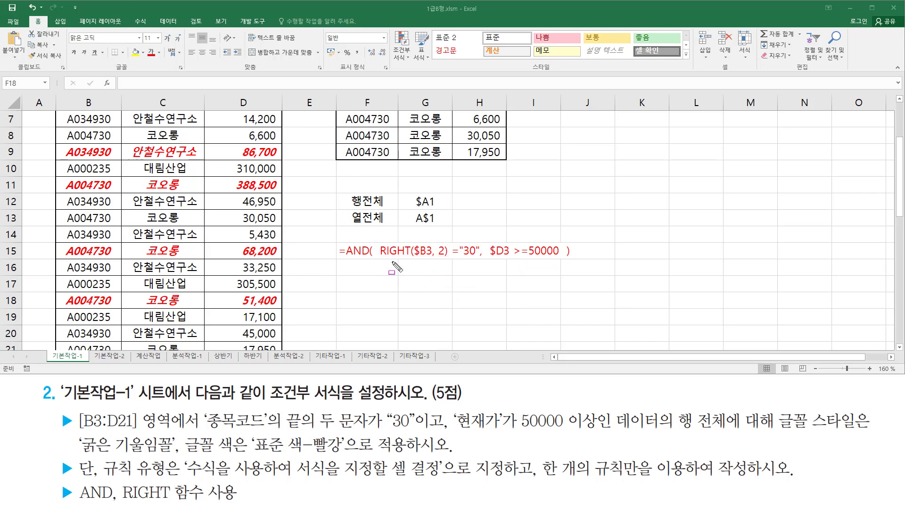
{"action": "left_click_drag", "start_coordinate": [380, 263], "coordinate": [446, 260]}
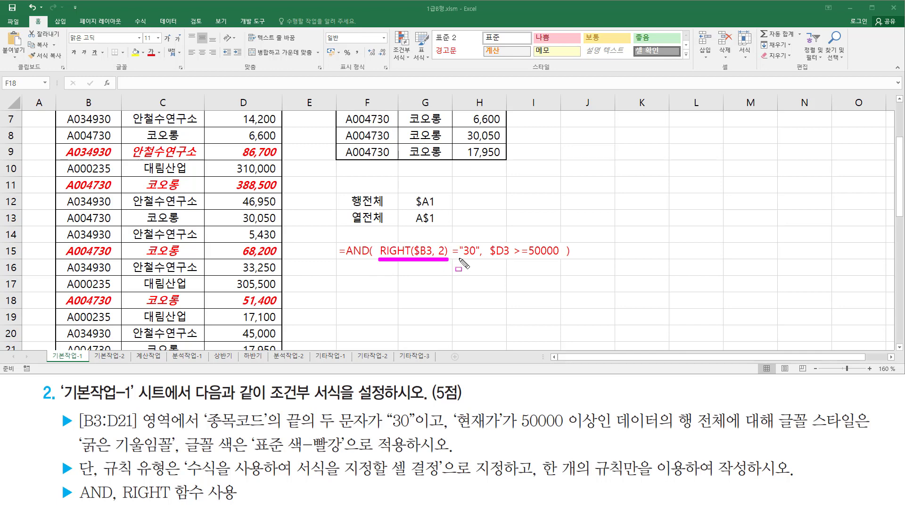
{"action": "left_click_drag", "start_coordinate": [459, 257], "coordinate": [474, 258]}
{"action": "left_click", "coordinate": [461, 241]}
{"action": "left_click", "coordinate": [478, 241]}
{"action": "key", "text": "e"}
{"action": "key", "text": "Escape"}
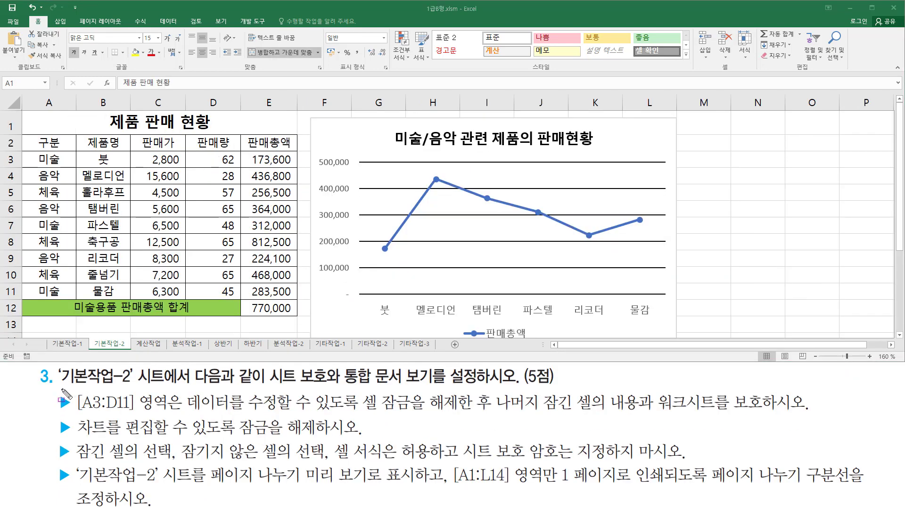
Step: Review the 기본작업-2 sheet protection task against the table and chart, including the A3:D11 range that must stay editable
{"action": "left_click_drag", "start_coordinate": [58, 387], "coordinate": [136, 387]}
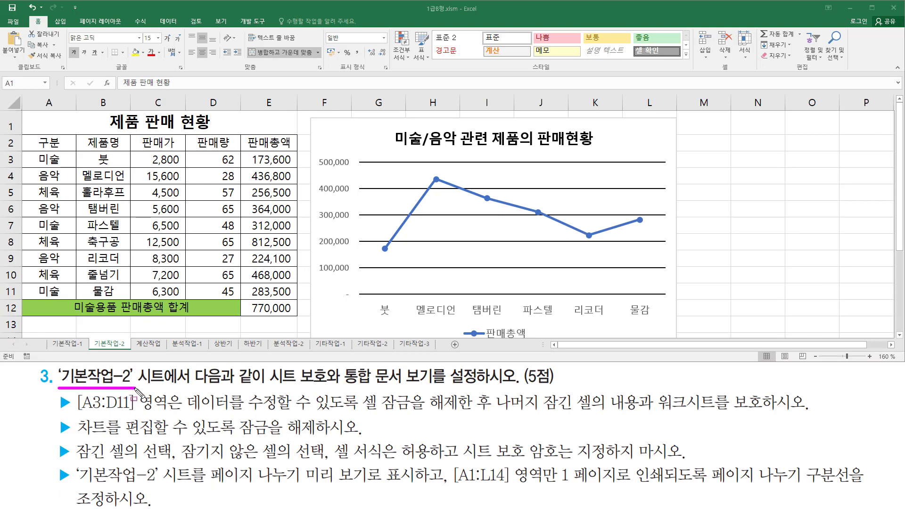
{"action": "left_click_drag", "start_coordinate": [270, 388], "coordinate": [435, 387]}
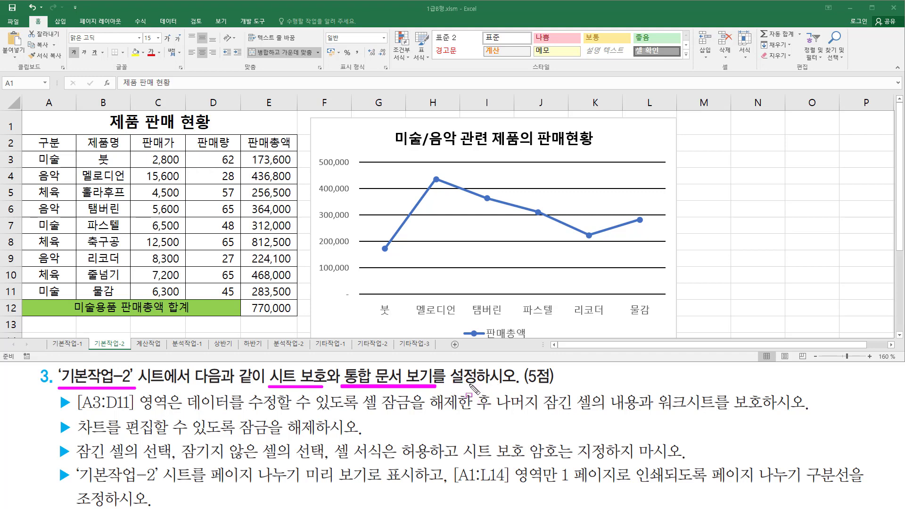
{"action": "key", "text": "Escape"}
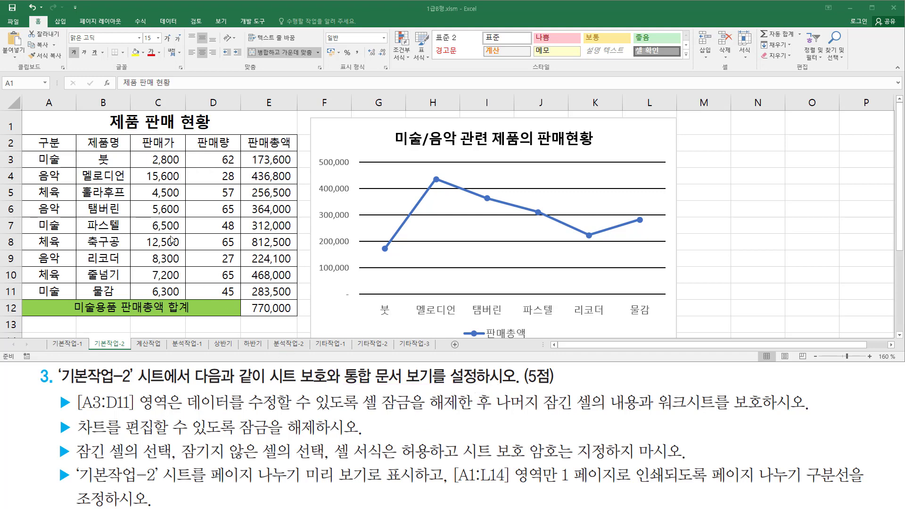
{"action": "mouse_move", "coordinate": [22, 112]}
{"action": "left_mouse_down"}
{"action": "mouse_move", "coordinate": [236, 298]}
{"action": "mouse_move", "coordinate": [297, 320]}
{"action": "left_mouse_up"}
{"action": "left_click_drag", "start_coordinate": [312, 116], "coordinate": [626, 281]}
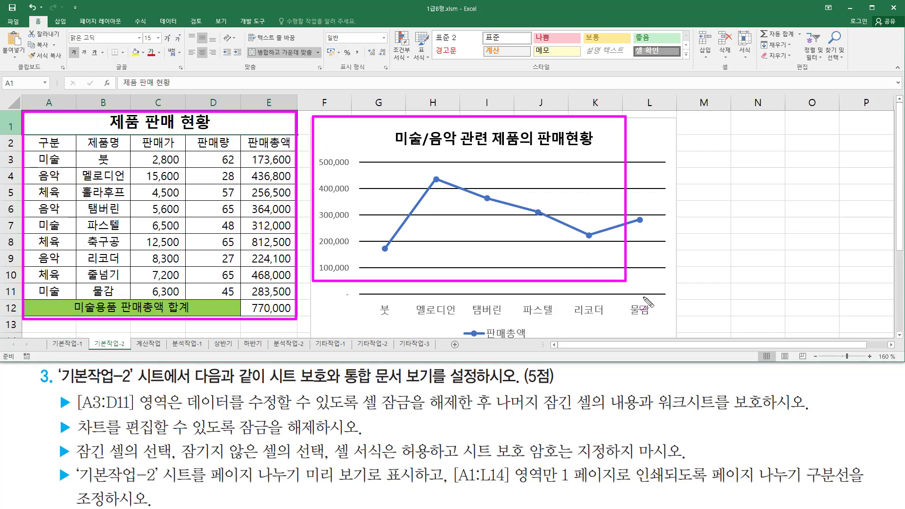
{"action": "key", "text": "Escape"}
{"action": "scroll", "coordinate": [720, 287], "scroll_direction": "down", "scroll_amount": 3}
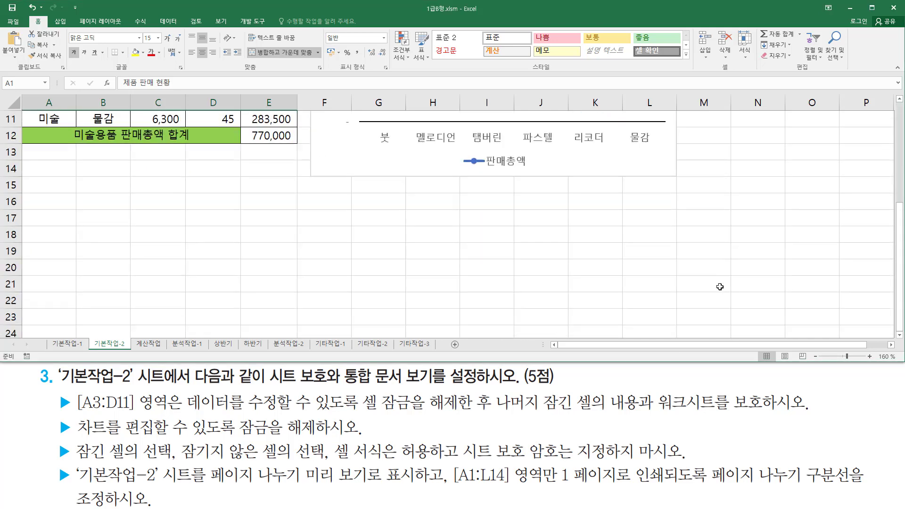
{"action": "scroll", "coordinate": [720, 287], "scroll_direction": "up", "scroll_amount": 3}
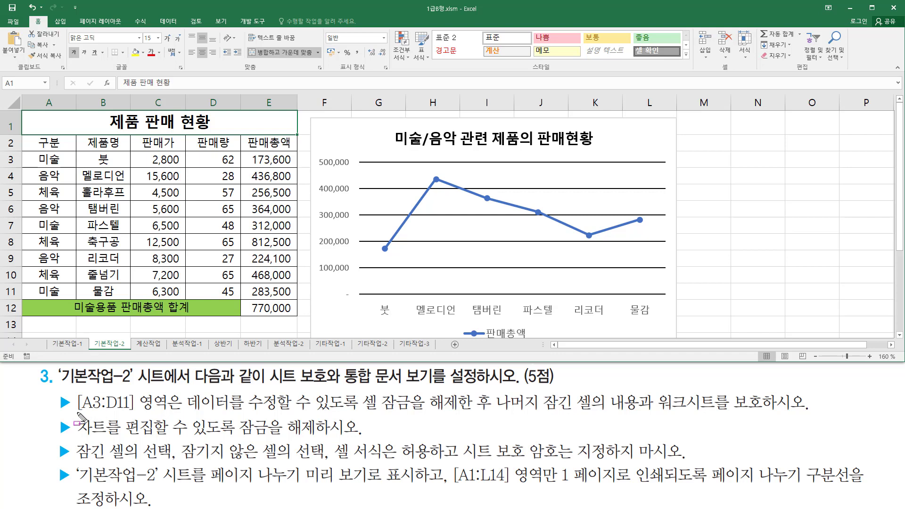
{"action": "left_click_drag", "start_coordinate": [76, 412], "coordinate": [182, 411]}
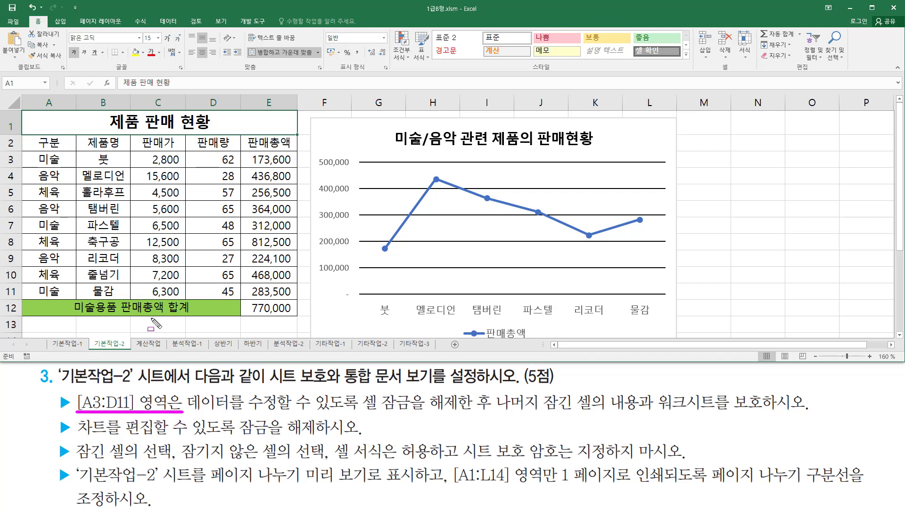
{"action": "mouse_move", "coordinate": [32, 152]}
{"action": "left_mouse_down"}
{"action": "mouse_move", "coordinate": [65, 166]}
{"action": "mouse_move", "coordinate": [90, 222]}
{"action": "mouse_move", "coordinate": [297, 300]}
{"action": "mouse_move", "coordinate": [241, 302]}
{"action": "left_mouse_up"}
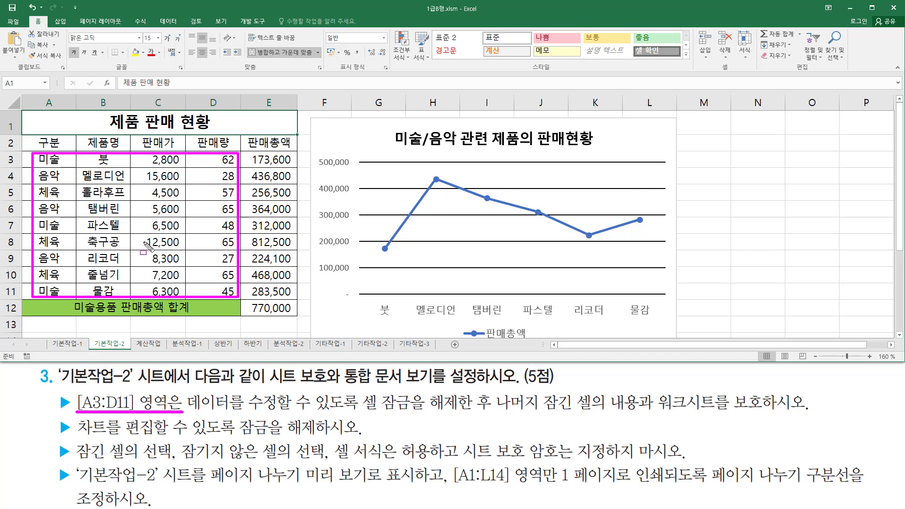
{"action": "left_click_drag", "start_coordinate": [182, 390], "coordinate": [462, 413]}
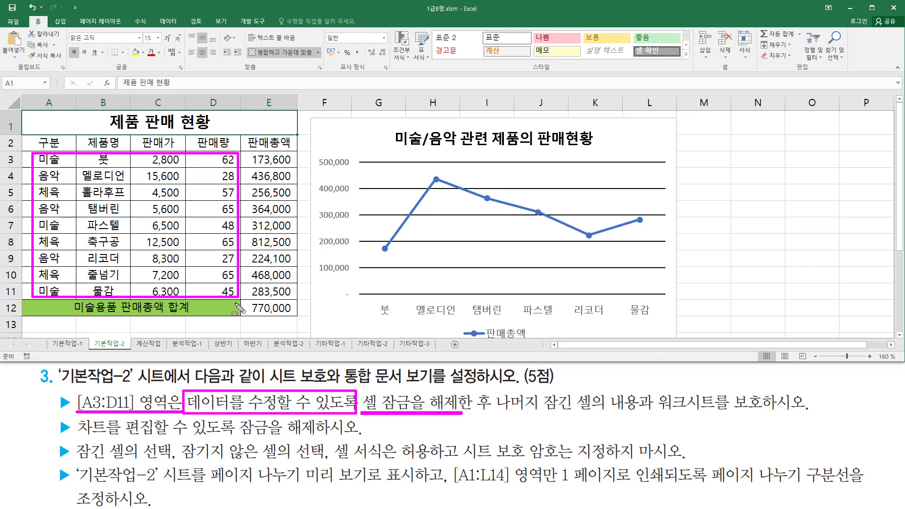
{"action": "key", "text": "Escape"}
Step: Turn off the 잠금 protection attribute for cells A3:D11
{"action": "left_click_drag", "start_coordinate": [46, 160], "coordinate": [197, 296]}
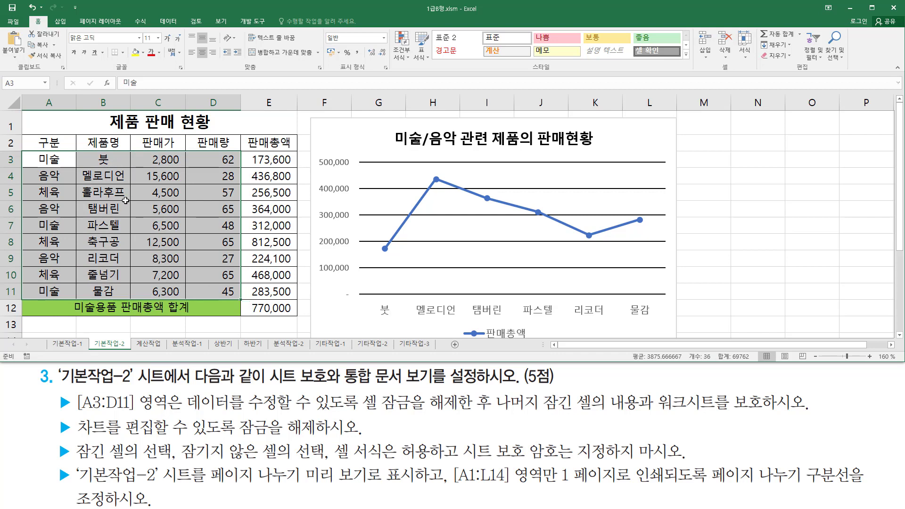
{"action": "key", "text": "ctrl+1"}
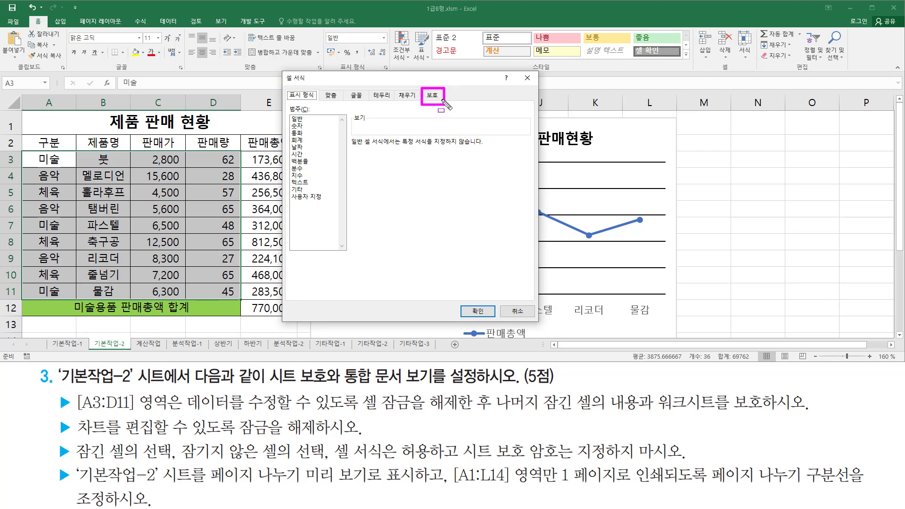
{"action": "left_click", "coordinate": [433, 95]}
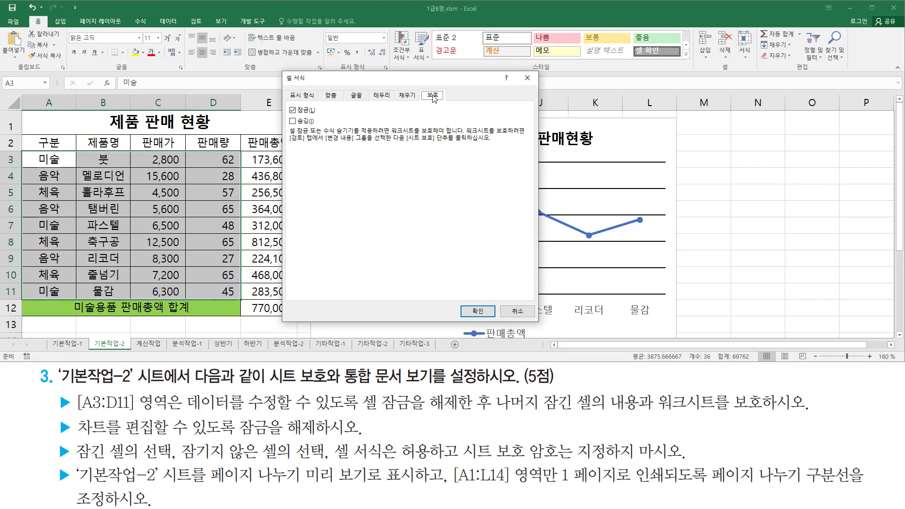
{"action": "mouse_move", "coordinate": [191, 409]}
{"action": "left_mouse_down"}
{"action": "mouse_move", "coordinate": [443, 408]}
{"action": "mouse_move", "coordinate": [467, 417]}
{"action": "left_mouse_up"}
{"action": "mouse_move", "coordinate": [284, 102]}
{"action": "left_mouse_down"}
{"action": "mouse_move", "coordinate": [325, 125]}
{"action": "mouse_move", "coordinate": [319, 119]}
{"action": "left_mouse_up"}
{"action": "key", "text": "Escape"}
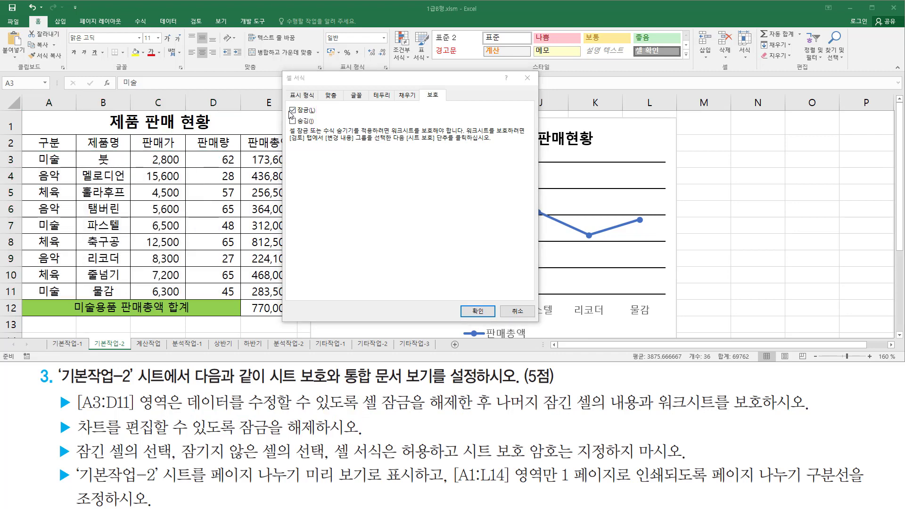
{"action": "left_click", "coordinate": [304, 115]}
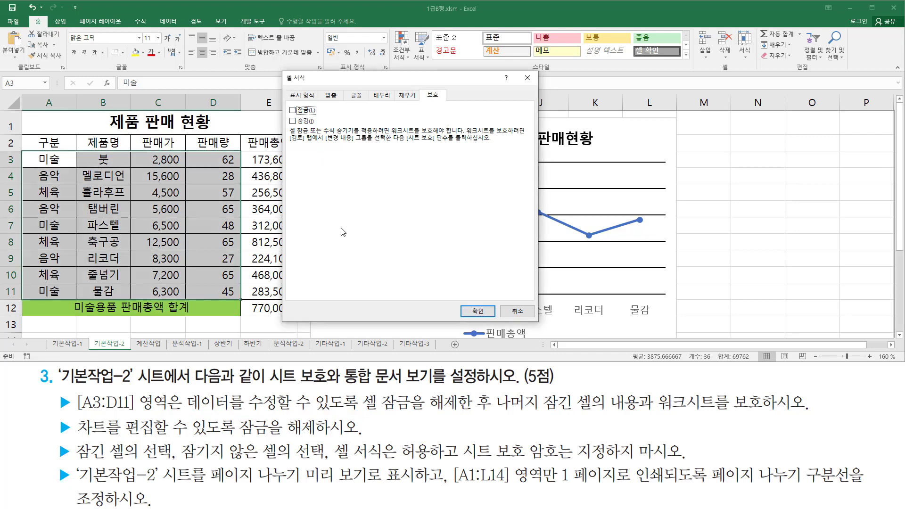
{"action": "left_click", "coordinate": [478, 311]}
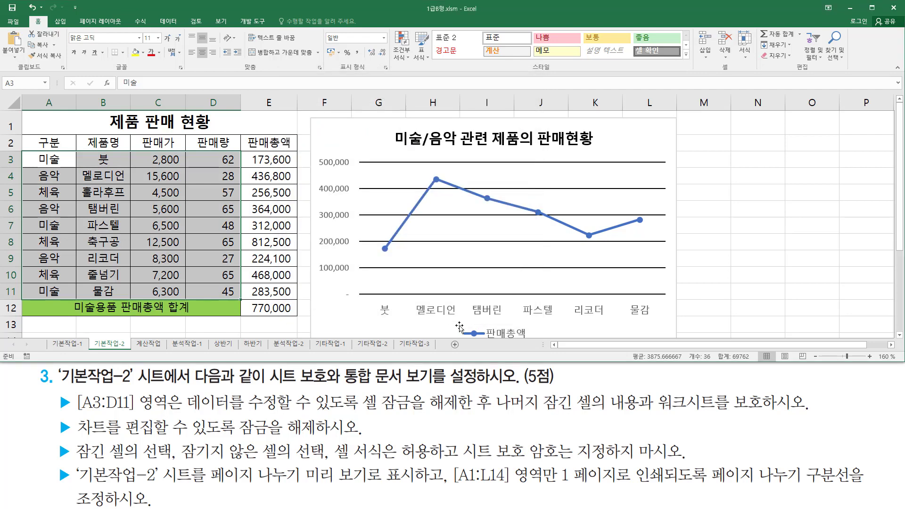
Step: Check the requirements for worksheet protection and an editable chart, and open the chart's 차트 영역 서식 settings
{"action": "left_click_drag", "start_coordinate": [496, 413], "coordinate": [769, 413]}
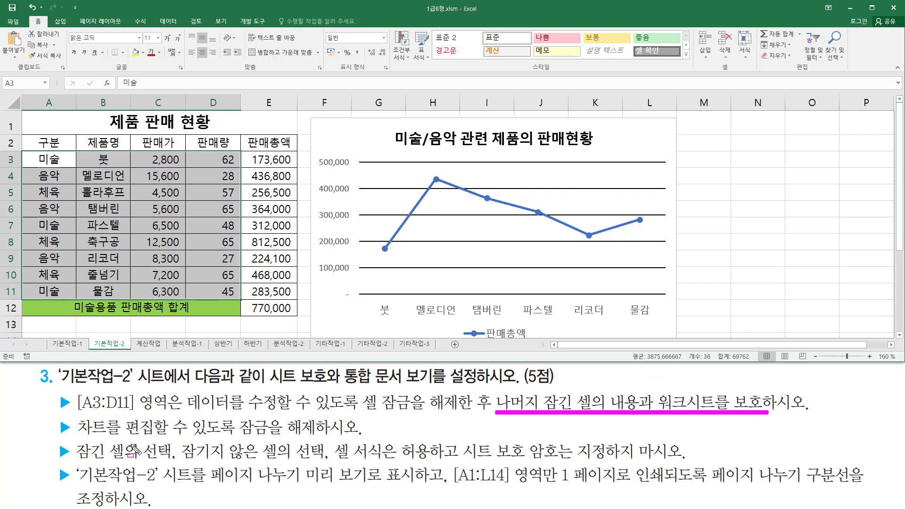
{"action": "mouse_move", "coordinate": [74, 414]}
{"action": "left_mouse_down"}
{"action": "mouse_move", "coordinate": [90, 434]}
{"action": "mouse_move", "coordinate": [323, 440]}
{"action": "left_mouse_up"}
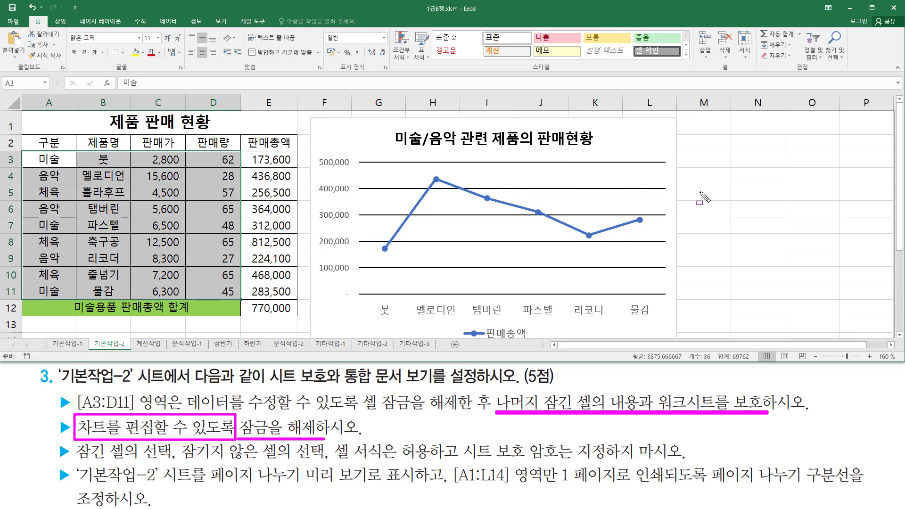
{"action": "key", "text": "Escape"}
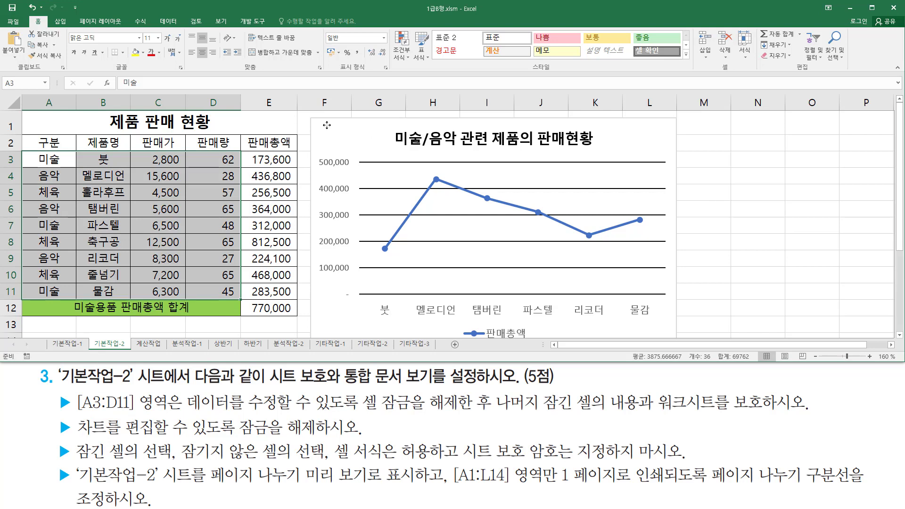
{"action": "left_click", "coordinate": [327, 127]}
{"action": "right_click", "coordinate": [327, 128]}
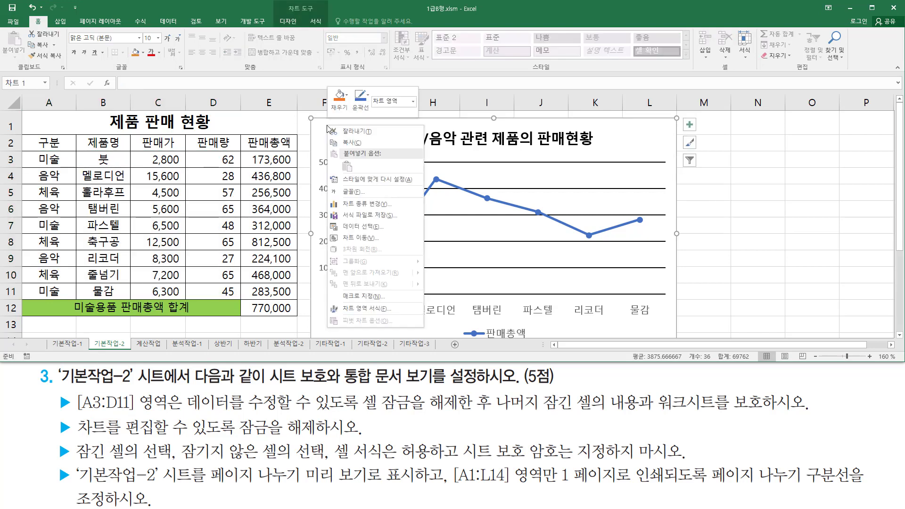
{"action": "left_click", "coordinate": [384, 310]}
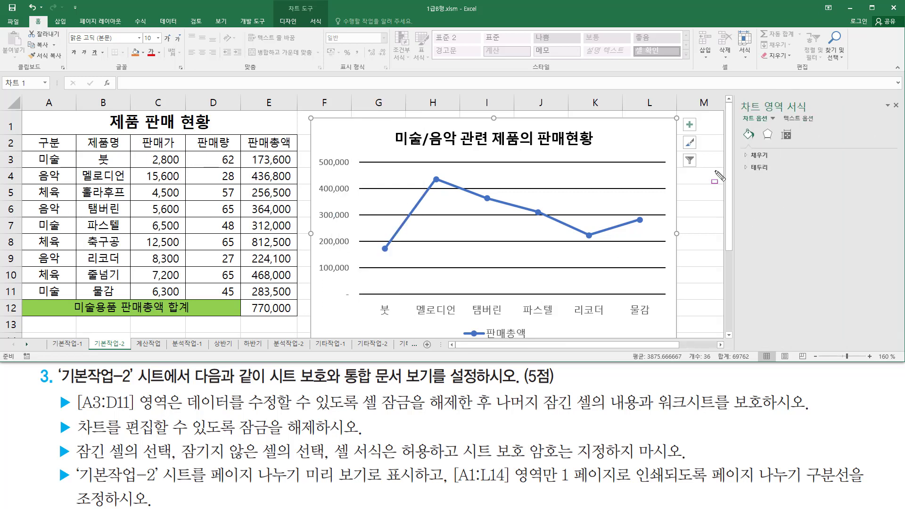
{"action": "left_click_drag", "start_coordinate": [735, 96], "coordinate": [817, 115]}
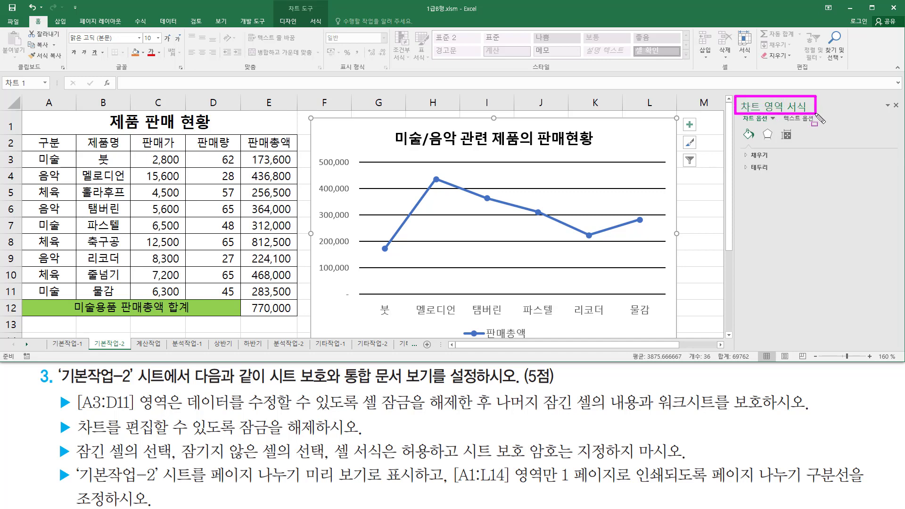
{"action": "key", "text": "Escape"}
{"action": "left_click_drag", "start_coordinate": [779, 123], "coordinate": [797, 144]}
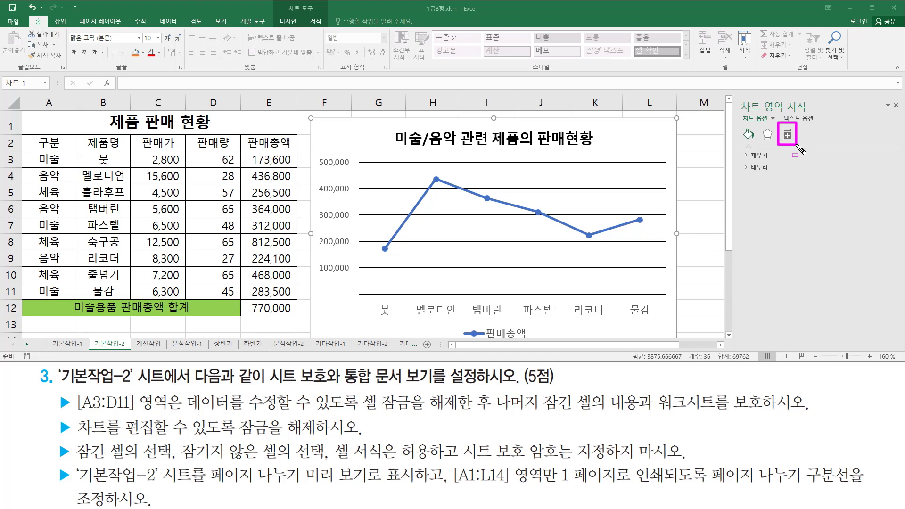
{"action": "key", "text": "Escape"}
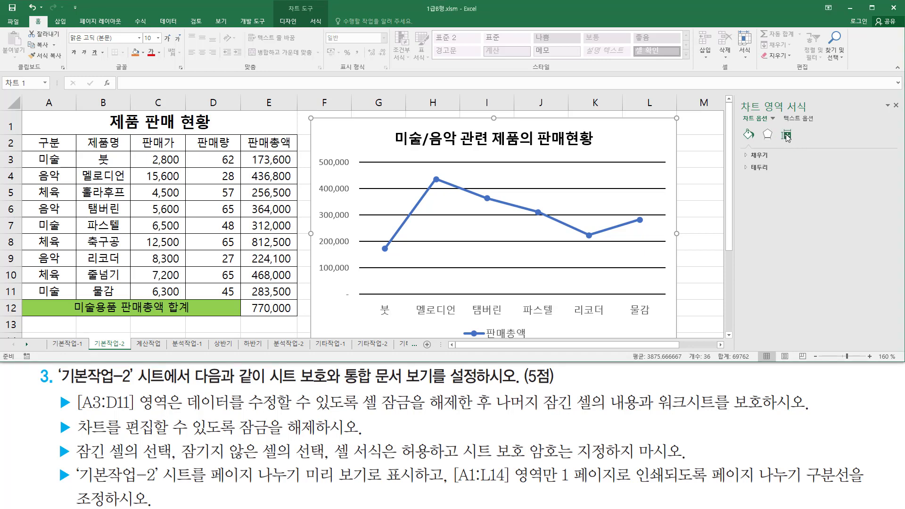
Step: Turn off 잠금 in the chart's 속성 options and close the chart area format settings
{"action": "left_click", "coordinate": [787, 136]}
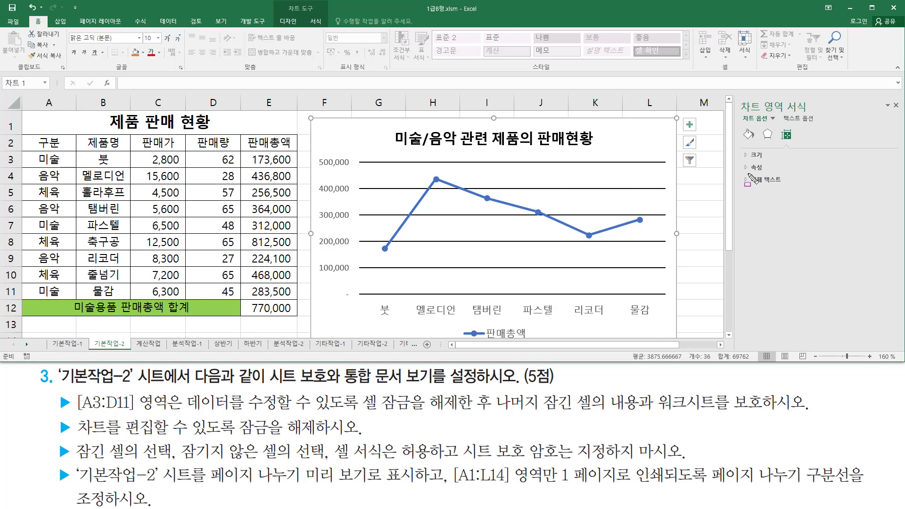
{"action": "left_click_drag", "start_coordinate": [740, 160], "coordinate": [770, 174]}
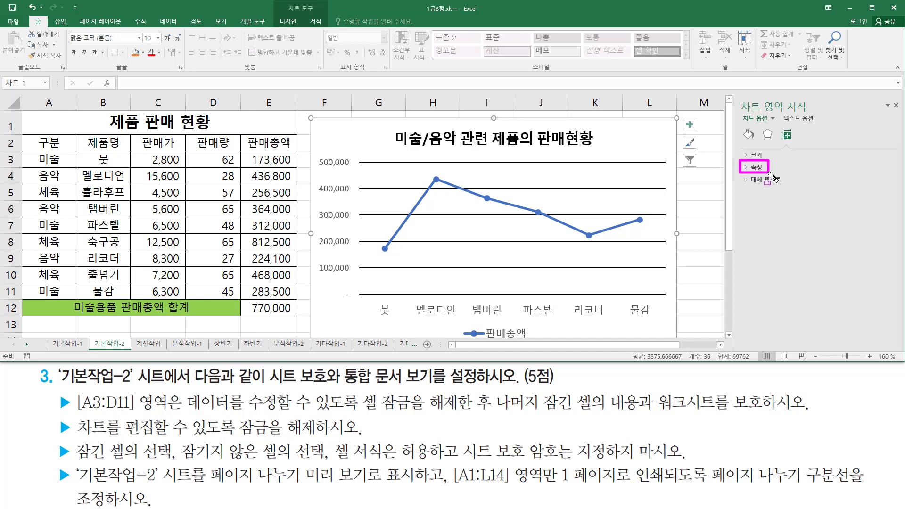
{"action": "left_click", "coordinate": [752, 169]}
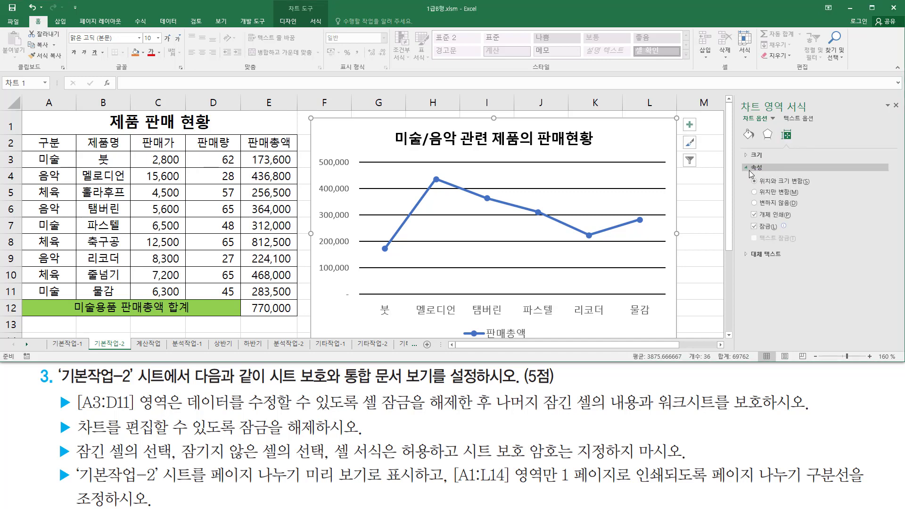
{"action": "key", "text": "ctrl+shift+d"}
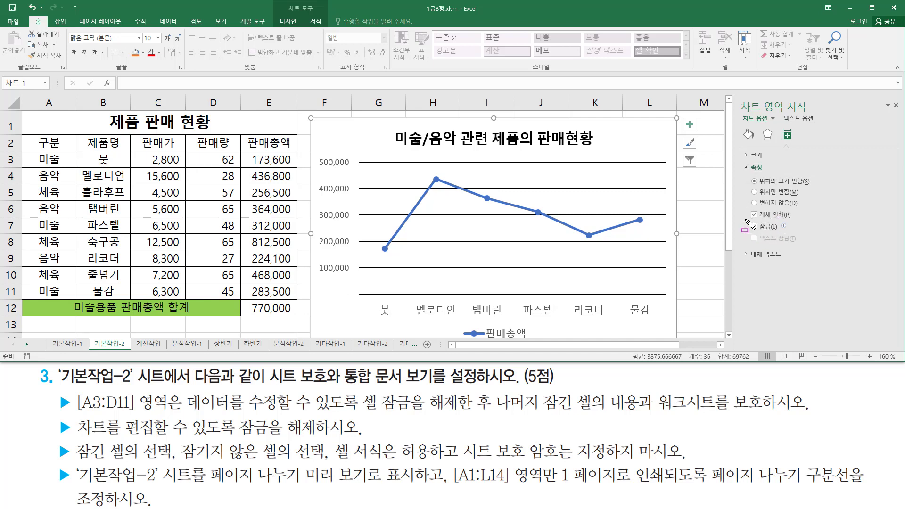
{"action": "left_click_drag", "start_coordinate": [746, 220], "coordinate": [786, 234]}
{"action": "key", "text": "Escape"}
{"action": "left_click_drag", "start_coordinate": [236, 419], "coordinate": [359, 436]}
{"action": "left_click_drag", "start_coordinate": [80, 438], "coordinate": [132, 438]}
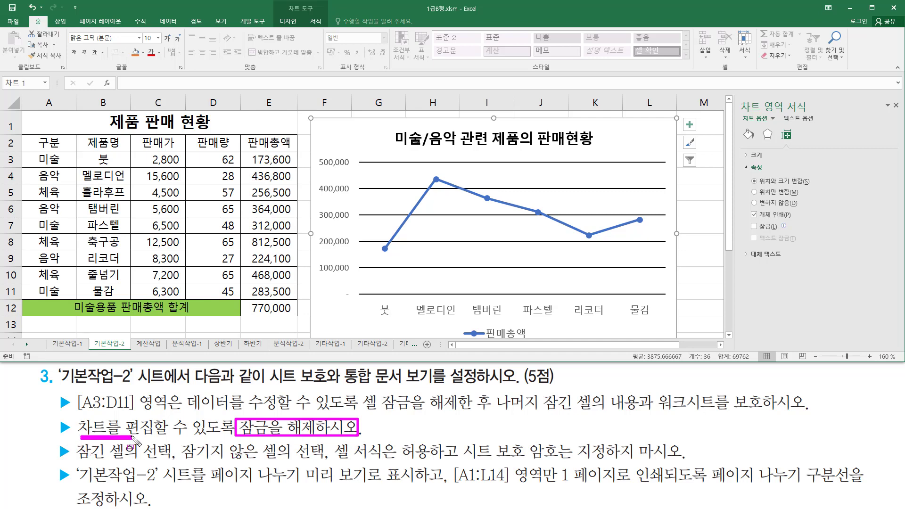
{"action": "left_click_drag", "start_coordinate": [746, 215], "coordinate": [779, 236]}
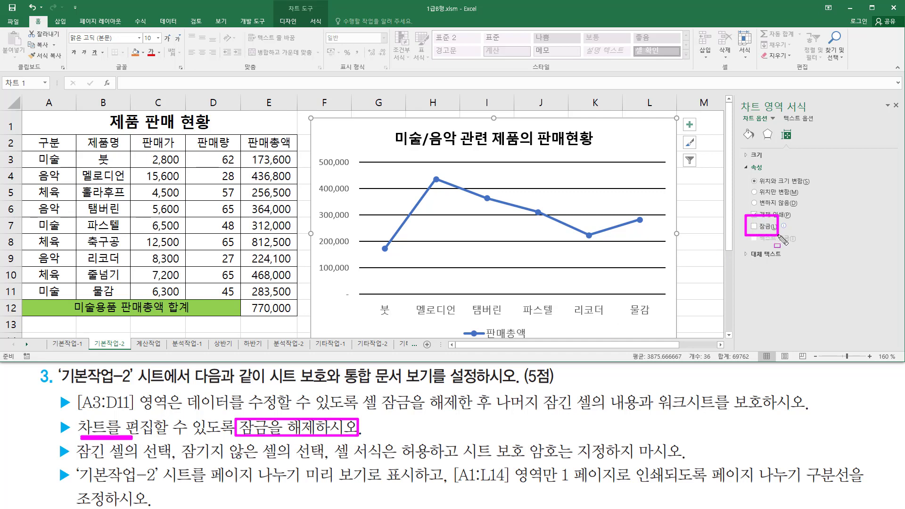
{"action": "key", "text": "Escape"}
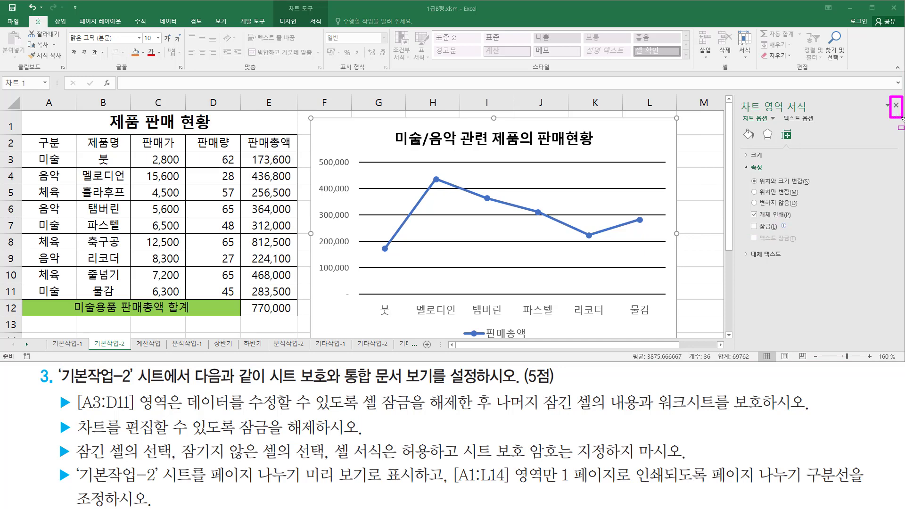
{"action": "left_click", "coordinate": [894, 103]}
{"action": "left_click", "coordinate": [896, 105]}
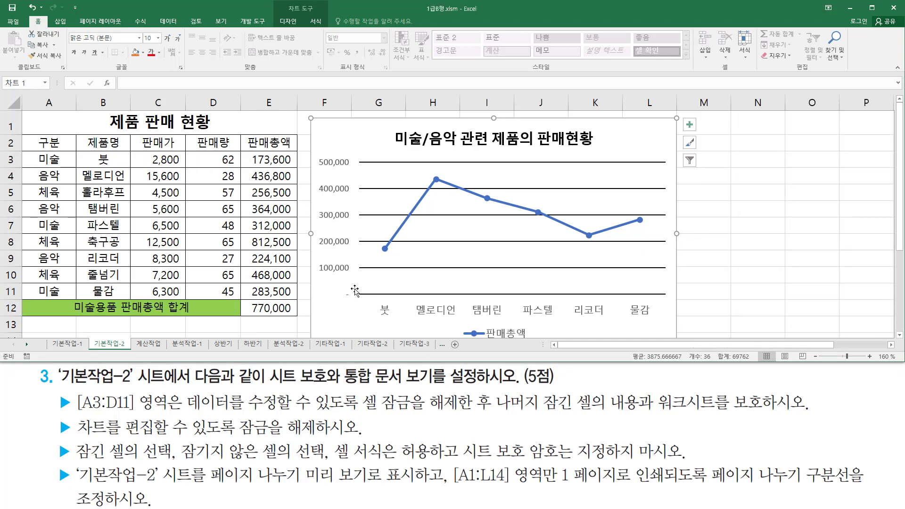
{"action": "left_click", "coordinate": [716, 189]}
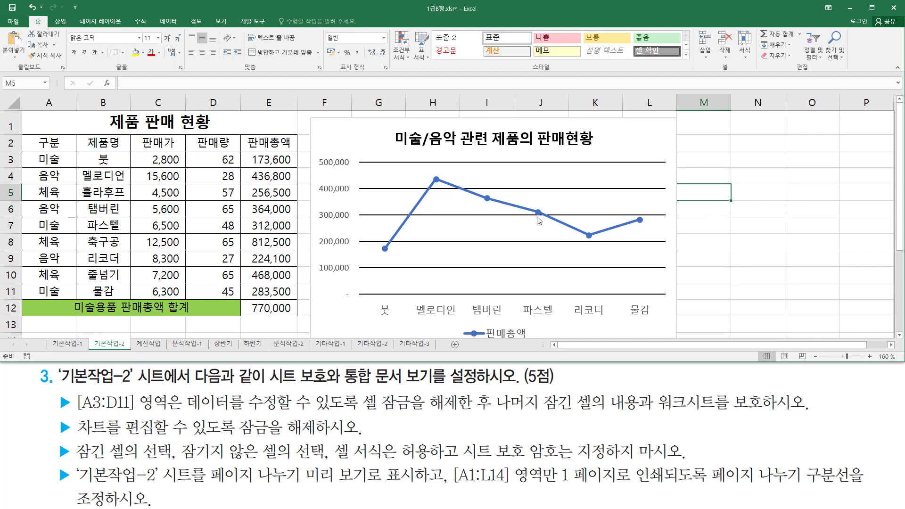
Step: Open the 시트 보호 settings and compare the locked-cell protection and password options with the task requirements
{"action": "left_click", "coordinate": [197, 22]}
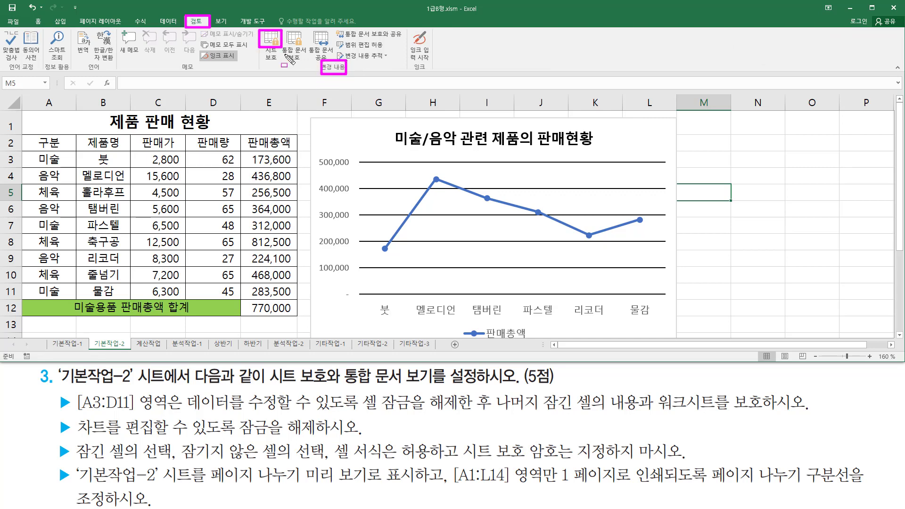
{"action": "left_click", "coordinate": [265, 54]}
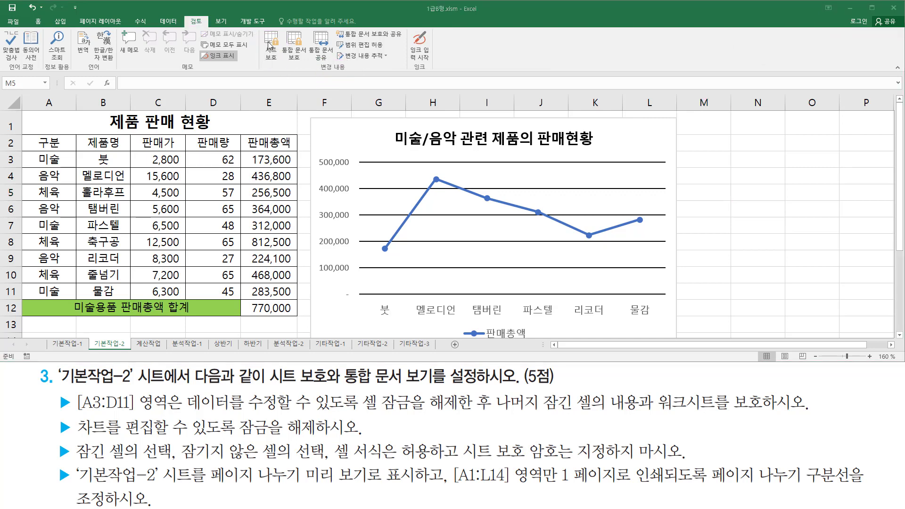
{"action": "left_click", "coordinate": [268, 46]}
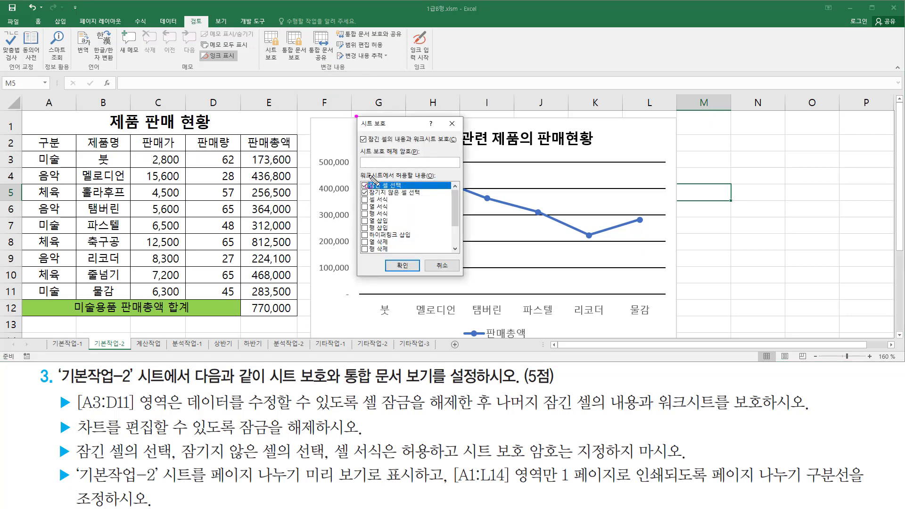
{"action": "left_click_drag", "start_coordinate": [355, 116], "coordinate": [470, 284]}
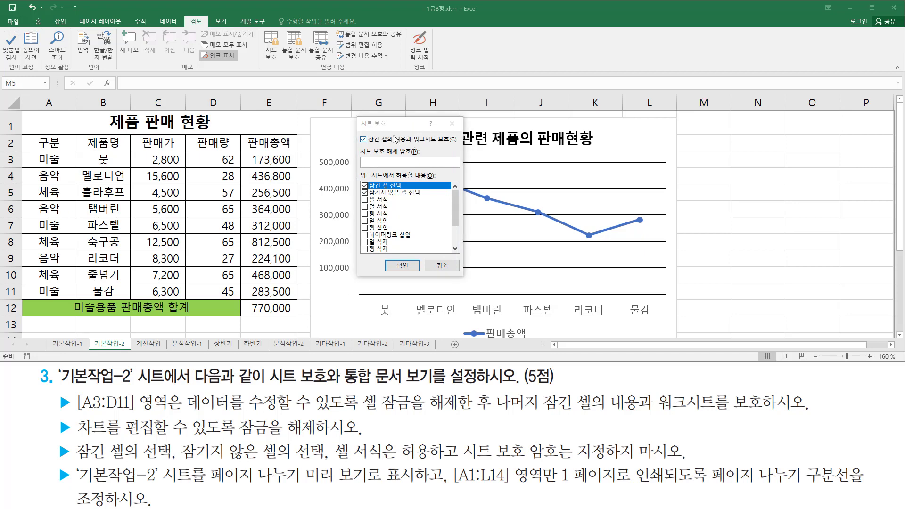
{"action": "left_click_drag", "start_coordinate": [366, 144], "coordinate": [457, 145]}
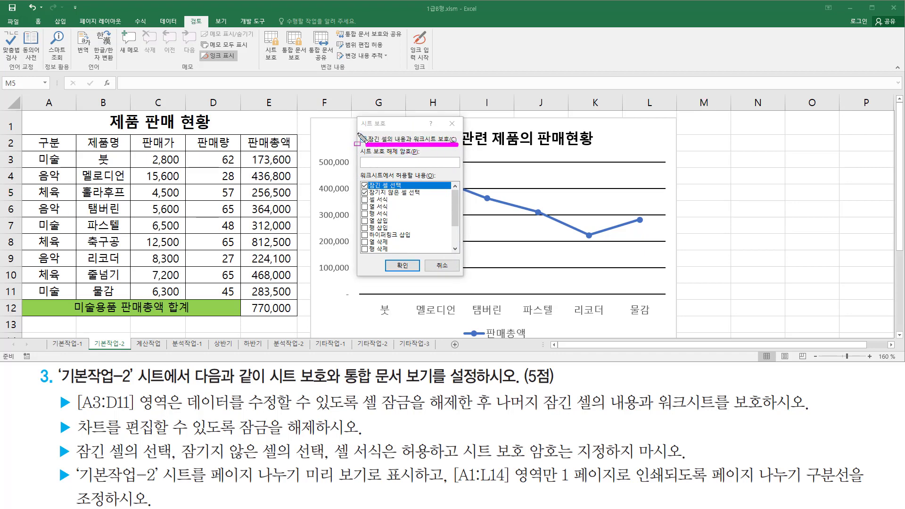
{"action": "left_click_drag", "start_coordinate": [357, 132], "coordinate": [372, 146]}
{"action": "mouse_move", "coordinate": [76, 461]}
{"action": "left_mouse_down"}
{"action": "mouse_move", "coordinate": [584, 465]}
{"action": "mouse_move", "coordinate": [691, 463]}
{"action": "mouse_move", "coordinate": [697, 448]}
{"action": "left_mouse_up"}
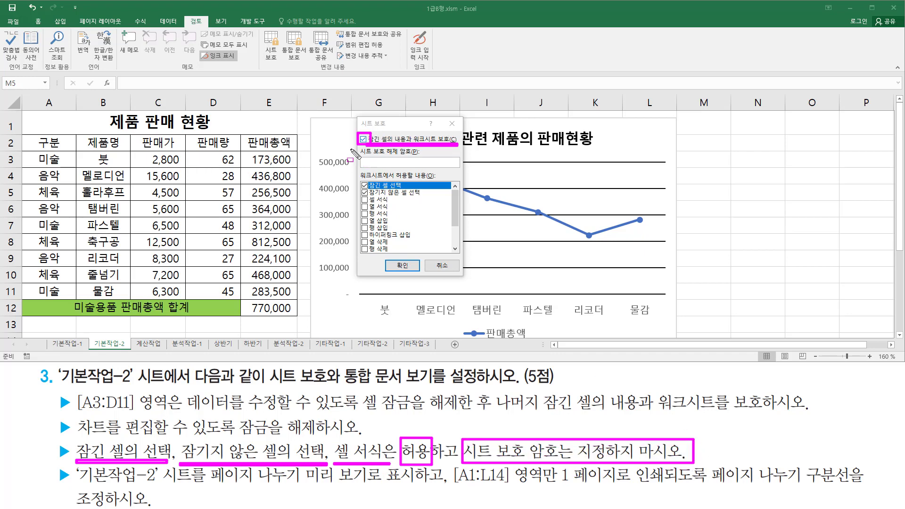
{"action": "mouse_move", "coordinate": [362, 153]}
{"action": "left_mouse_down"}
{"action": "mouse_move", "coordinate": [385, 169]}
{"action": "mouse_move", "coordinate": [455, 160]}
{"action": "mouse_move", "coordinate": [462, 176]}
{"action": "left_mouse_up"}
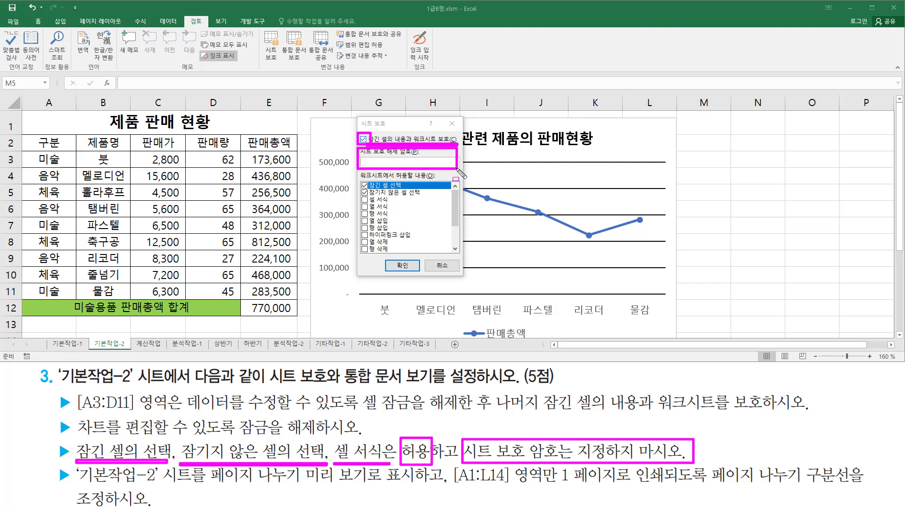
{"action": "key", "text": "Escape"}
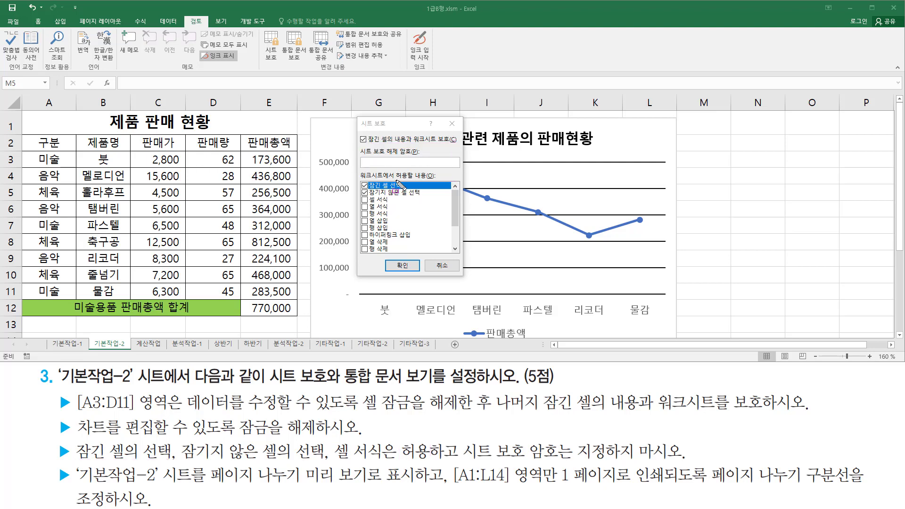
Step: Protect the sheet without a password, allowing 잠긴 셀 선택, 잠기지 않은 셀 선택 and 셀 서식
{"action": "left_click_drag", "start_coordinate": [398, 179], "coordinate": [430, 179]}
{"action": "mouse_move", "coordinate": [361, 181]}
{"action": "left_mouse_down"}
{"action": "mouse_move", "coordinate": [382, 200]}
{"action": "mouse_move", "coordinate": [430, 199]}
{"action": "left_mouse_up"}
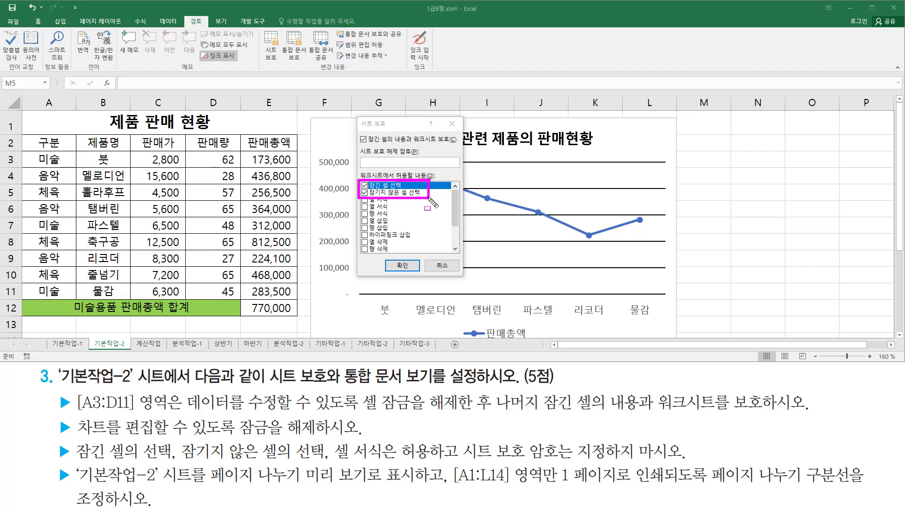
{"action": "mouse_move", "coordinate": [331, 434]}
{"action": "left_mouse_down"}
{"action": "mouse_move", "coordinate": [342, 451]}
{"action": "mouse_move", "coordinate": [401, 465]}
{"action": "left_mouse_up"}
{"action": "key", "text": "Escape"}
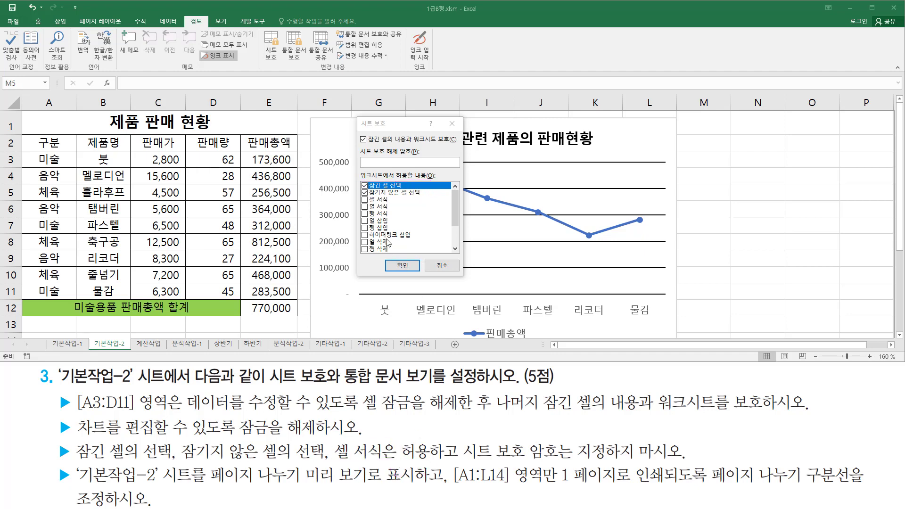
{"action": "left_click", "coordinate": [363, 201]}
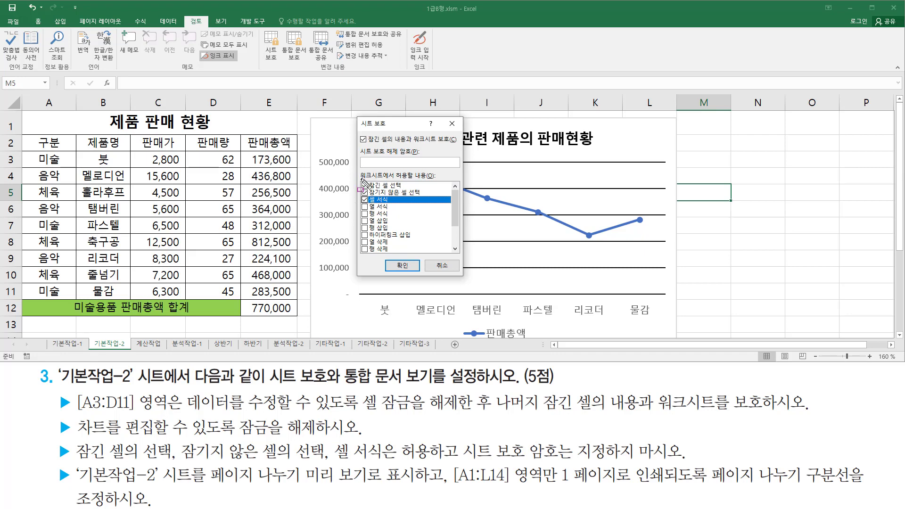
{"action": "mouse_move", "coordinate": [356, 176]}
{"action": "left_mouse_down"}
{"action": "mouse_move", "coordinate": [371, 206]}
{"action": "mouse_move", "coordinate": [429, 207]}
{"action": "left_mouse_up"}
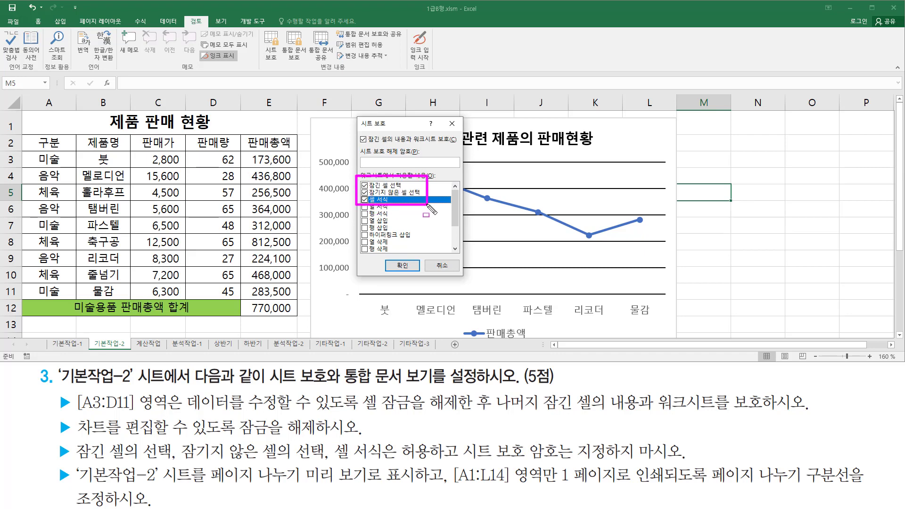
{"action": "key", "text": "Escape"}
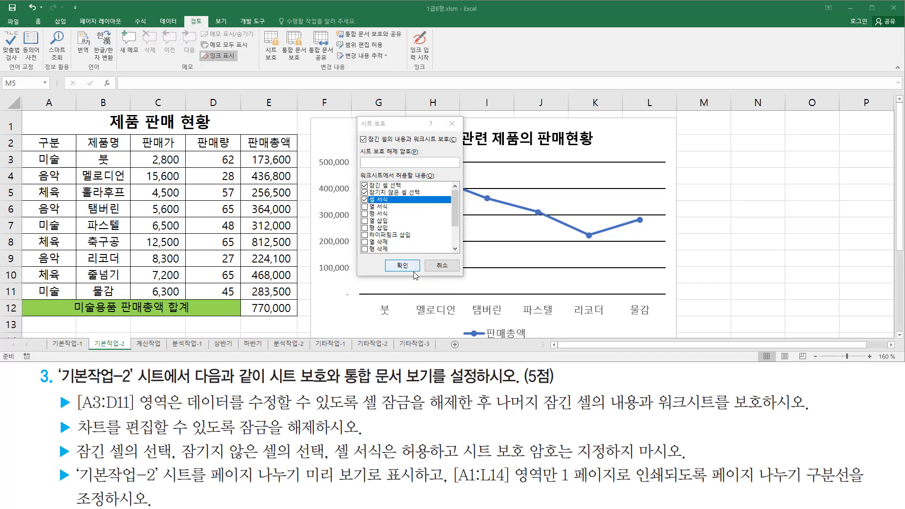
{"action": "left_click", "coordinate": [415, 273]}
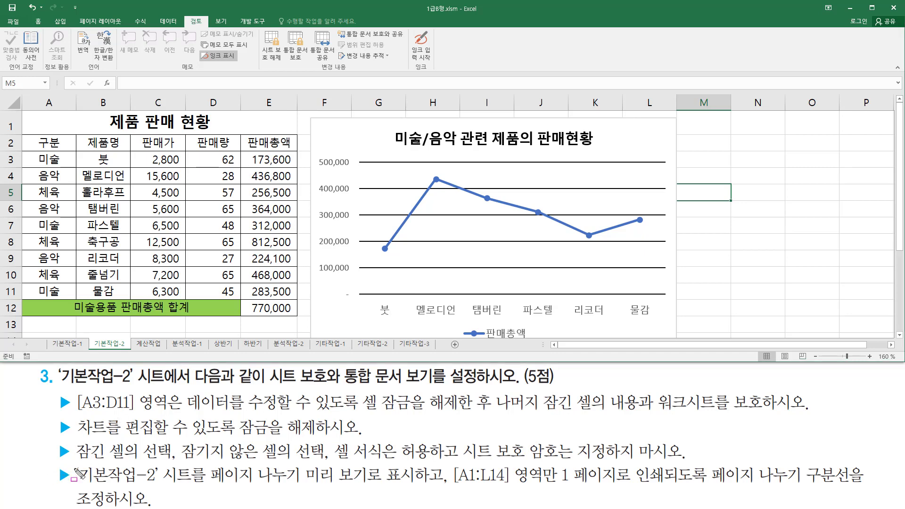
Step: Display the 기본작업-2 sheet in 페이지 나누기 미리 보기 as the task requires
{"action": "mouse_move", "coordinate": [74, 466]}
{"action": "left_mouse_down"}
{"action": "mouse_move", "coordinate": [175, 483]}
{"action": "mouse_move", "coordinate": [161, 485]}
{"action": "mouse_move", "coordinate": [418, 487]}
{"action": "mouse_move", "coordinate": [374, 487]}
{"action": "left_mouse_up"}
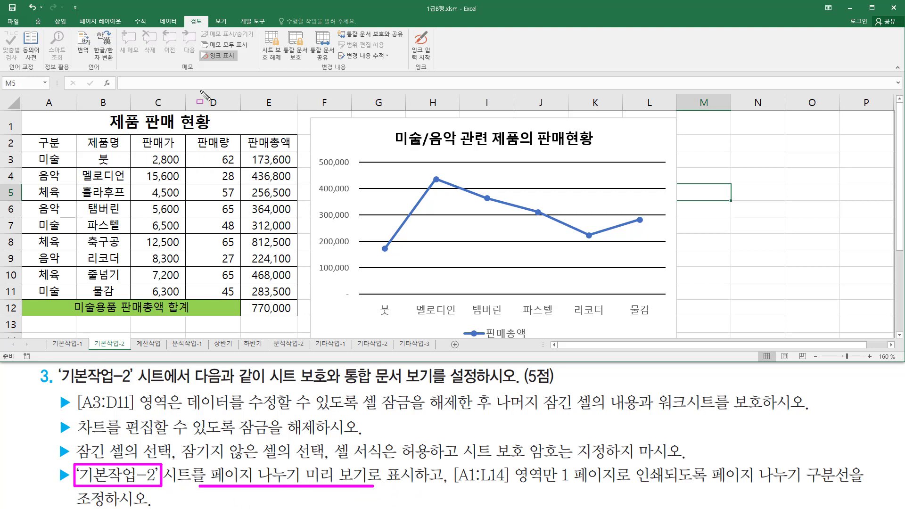
{"action": "left_click_drag", "start_coordinate": [210, 13], "coordinate": [234, 27]}
{"action": "key", "text": "Escape"}
{"action": "left_click", "coordinate": [220, 22]}
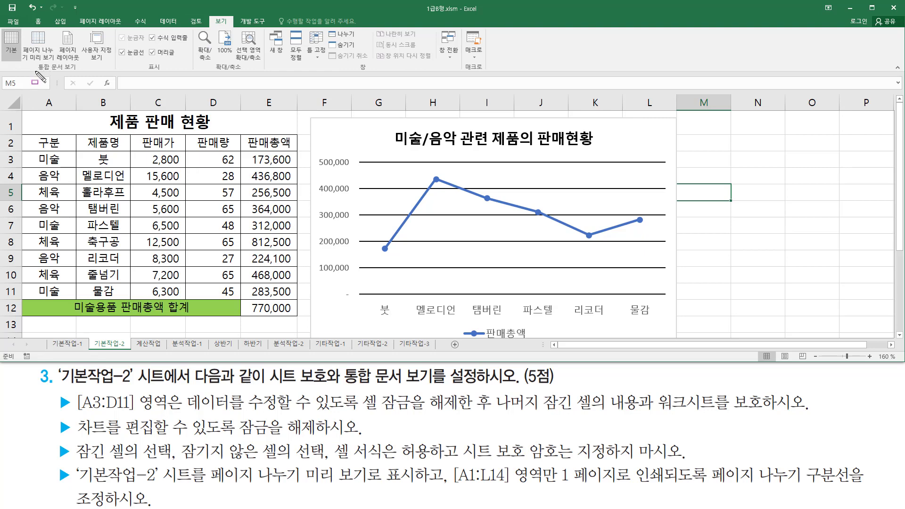
{"action": "left_click_drag", "start_coordinate": [35, 73], "coordinate": [84, 73]}
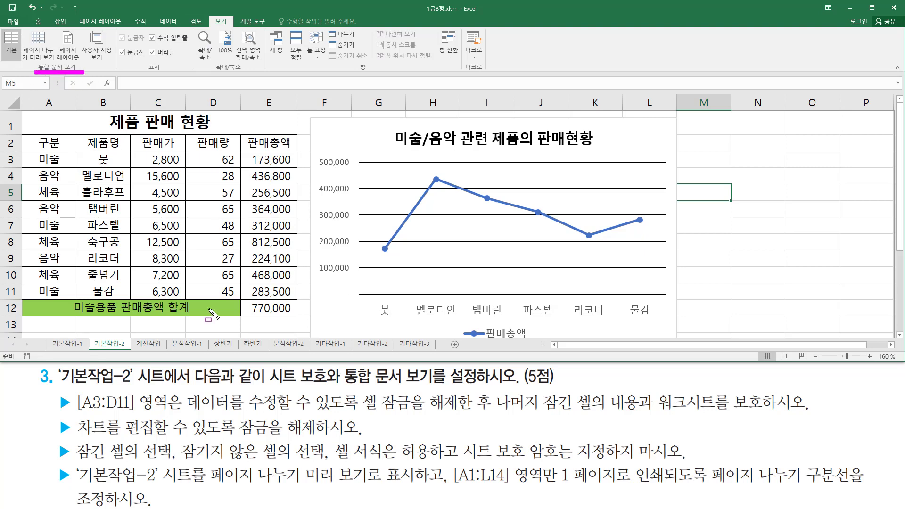
{"action": "mouse_move", "coordinate": [208, 462]}
{"action": "left_mouse_down"}
{"action": "mouse_move", "coordinate": [251, 488]}
{"action": "mouse_move", "coordinate": [431, 487]}
{"action": "left_mouse_up"}
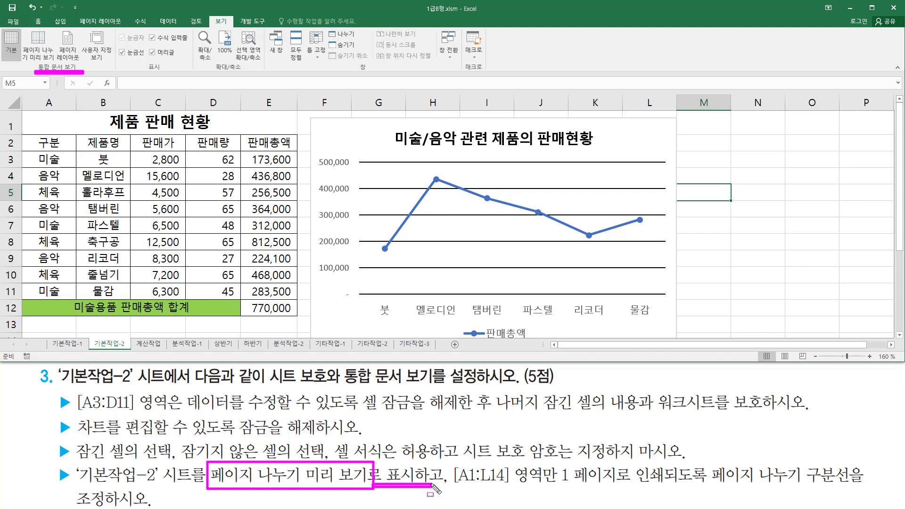
{"action": "mouse_move", "coordinate": [23, 30]}
{"action": "left_mouse_down"}
{"action": "mouse_move", "coordinate": [70, 74]}
{"action": "mouse_move", "coordinate": [57, 61]}
{"action": "left_mouse_up"}
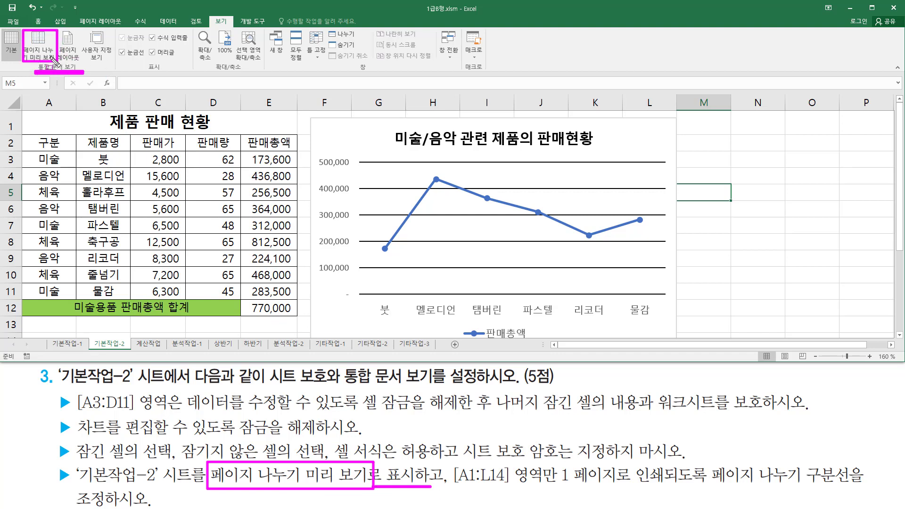
{"action": "key", "text": "Escape"}
{"action": "left_click", "coordinate": [47, 46]}
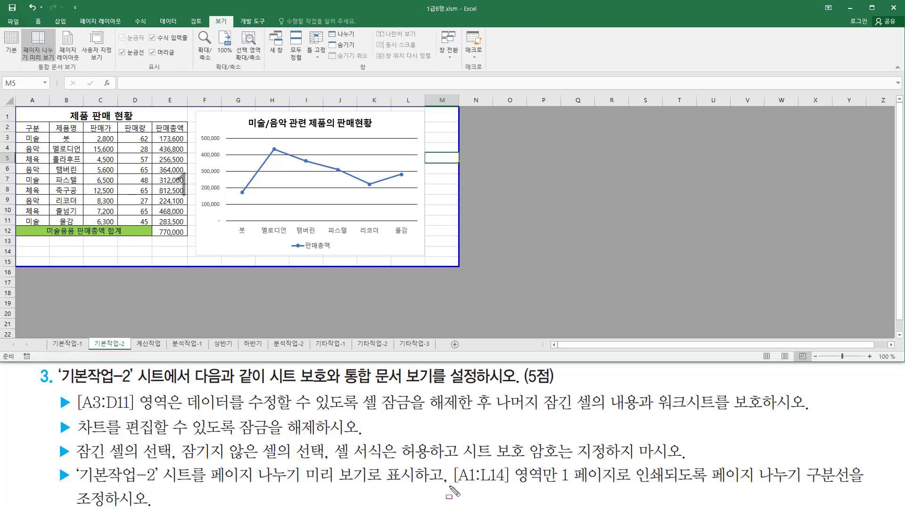
Step: Move the vertical page break boundary to the edge between columns L and M, excluding column M from the print area
{"action": "mouse_move", "coordinate": [448, 486]}
{"action": "left_mouse_down"}
{"action": "mouse_move", "coordinate": [558, 487]}
{"action": "mouse_move", "coordinate": [554, 463]}
{"action": "mouse_move", "coordinate": [705, 488]}
{"action": "mouse_move", "coordinate": [854, 494]}
{"action": "left_mouse_up"}
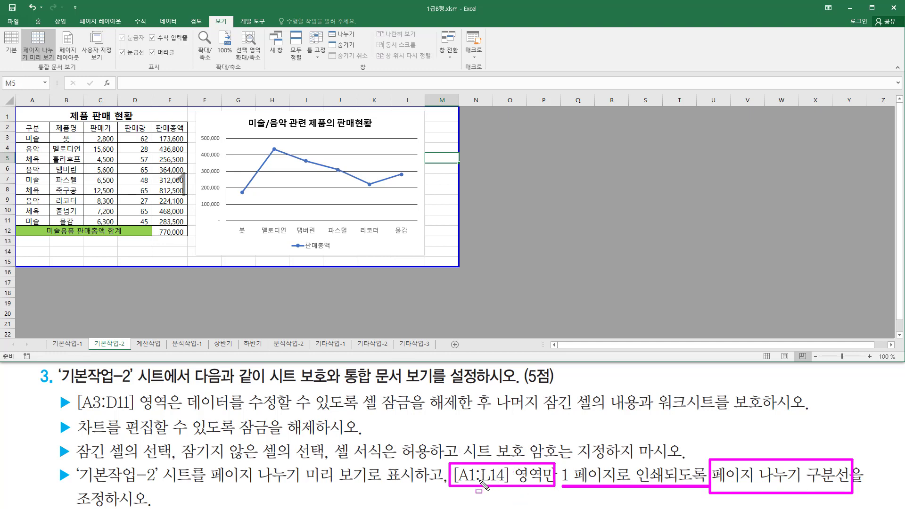
{"action": "mouse_move", "coordinate": [18, 109]}
{"action": "left_mouse_down"}
{"action": "mouse_move", "coordinate": [43, 126]}
{"action": "mouse_move", "coordinate": [73, 204]}
{"action": "mouse_move", "coordinate": [302, 253]}
{"action": "mouse_move", "coordinate": [424, 255]}
{"action": "left_mouse_up"}
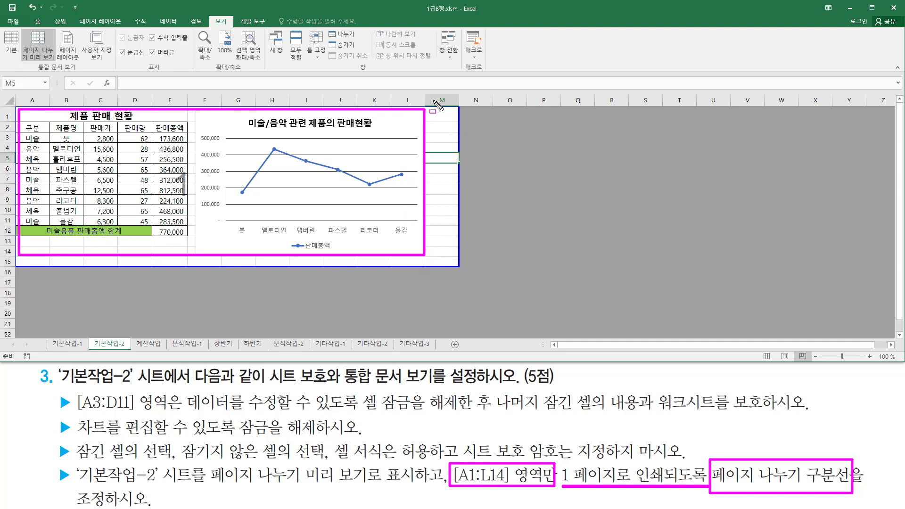
{"action": "mouse_move", "coordinate": [435, 86]}
{"action": "left_mouse_down"}
{"action": "mouse_move", "coordinate": [457, 323]}
{"action": "mouse_move", "coordinate": [450, 309]}
{"action": "left_mouse_up"}
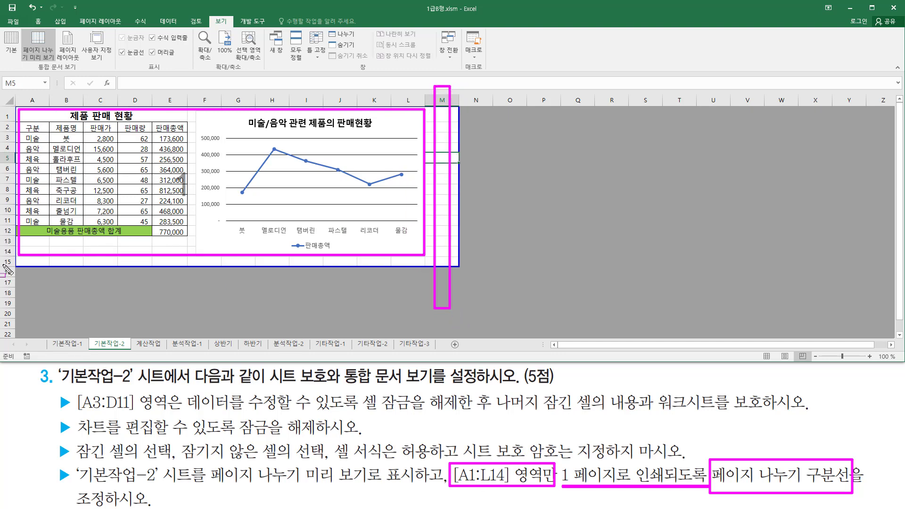
{"action": "left_click_drag", "start_coordinate": [12, 262], "coordinate": [490, 262]}
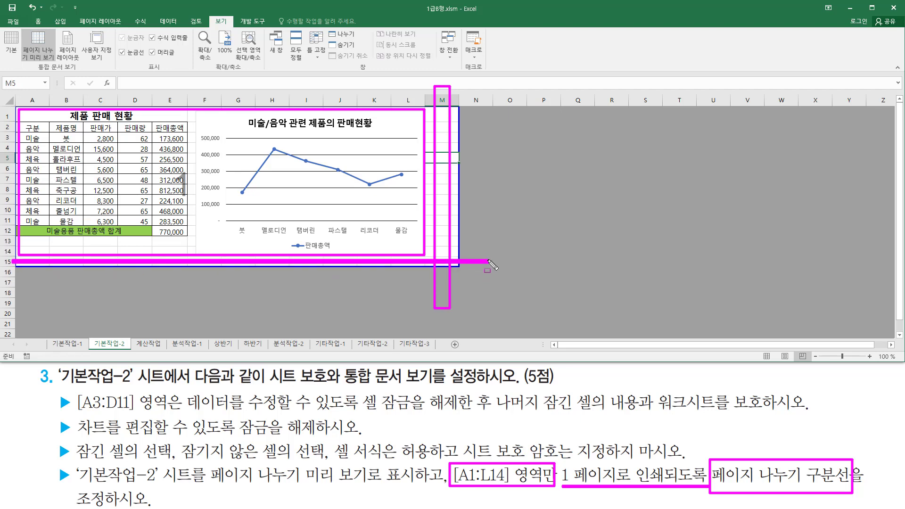
{"action": "key", "text": "e"}
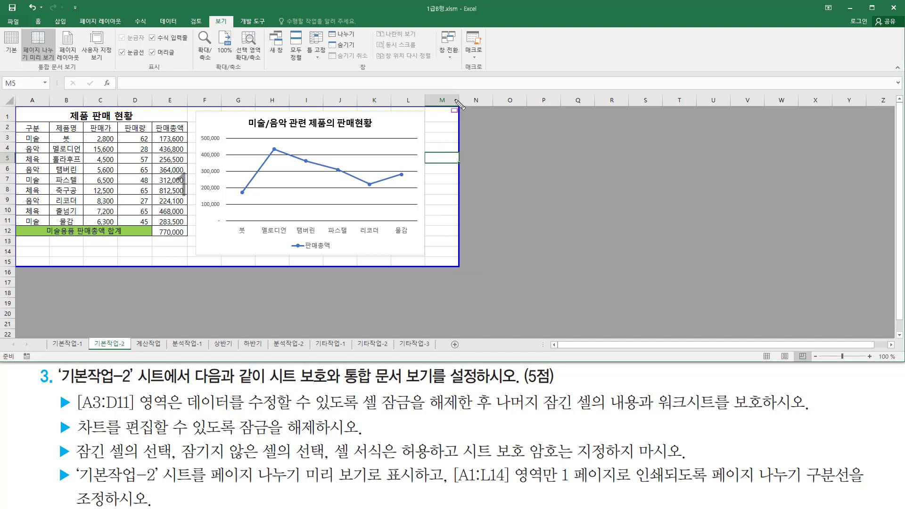
{"action": "left_click_drag", "start_coordinate": [455, 100], "coordinate": [472, 288]}
{"action": "key", "text": "Escape"}
{"action": "left_click_drag", "start_coordinate": [459, 180], "coordinate": [430, 181]}
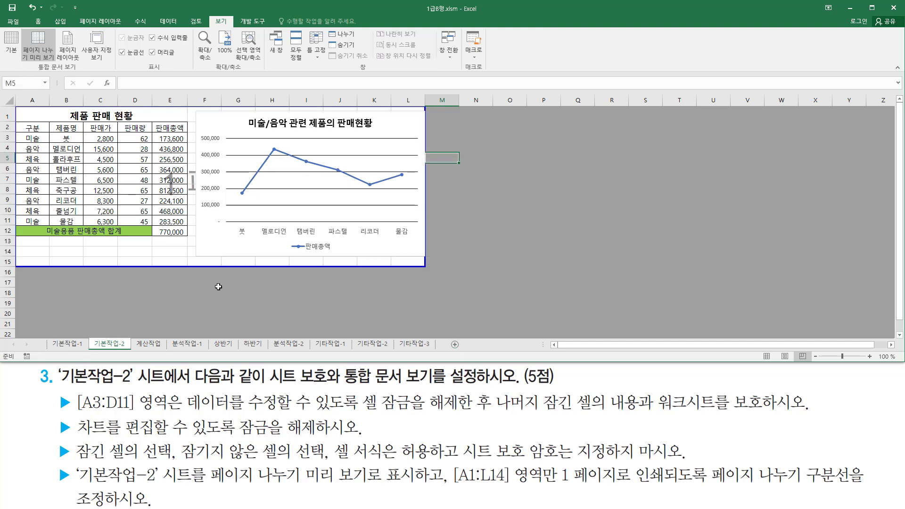
Step: Move the horizontal page break boundary up to just below row 14 so the print area covers A1:L14
{"action": "left_click_drag", "start_coordinate": [15, 270], "coordinate": [288, 274]}
{"action": "left_click_drag", "start_coordinate": [164, 267], "coordinate": [166, 255]}
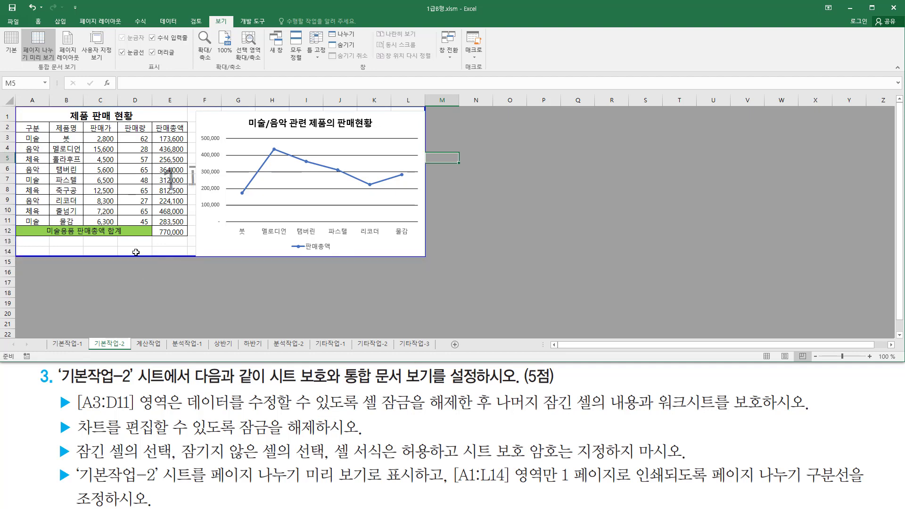
{"action": "key", "text": "ctrl+2"}
{"action": "left_click_drag", "start_coordinate": [15, 106], "coordinate": [431, 263]}
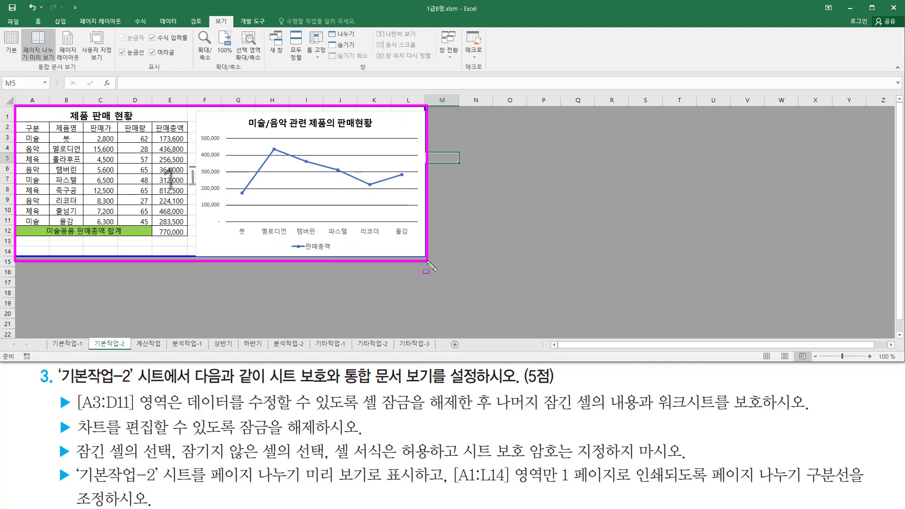
{"action": "key", "text": "Escape"}
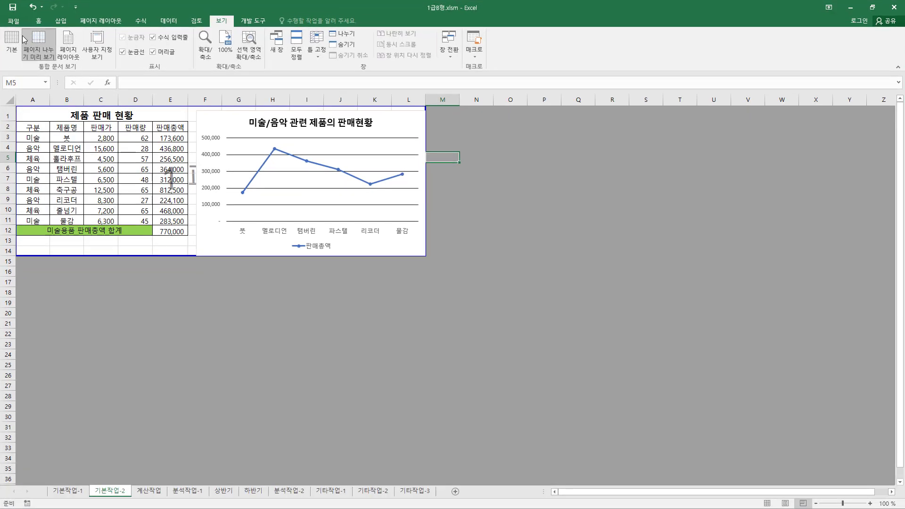
Step: Check the print preview for the table, the chart and the page count, and return to the sheet at cell E20
{"action": "left_click", "coordinate": [14, 22]}
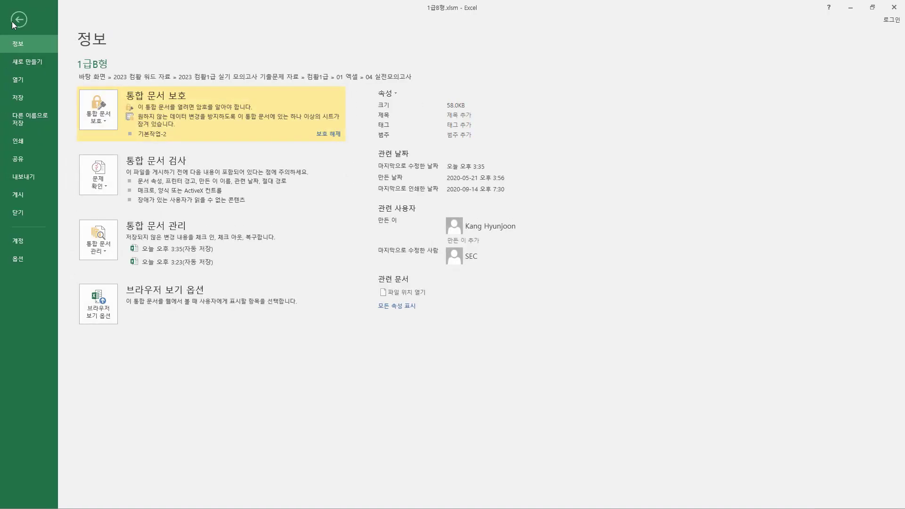
{"action": "left_click", "coordinate": [12, 141]}
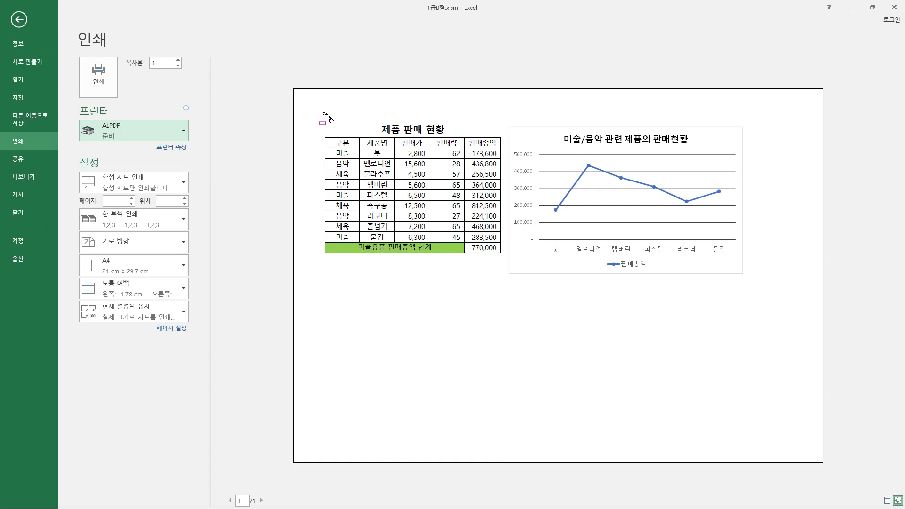
{"action": "mouse_move", "coordinate": [322, 113]}
{"action": "left_mouse_down"}
{"action": "mouse_move", "coordinate": [447, 249]}
{"action": "mouse_move", "coordinate": [505, 263]}
{"action": "mouse_move", "coordinate": [751, 278]}
{"action": "left_mouse_up"}
{"action": "key", "text": "Escape"}
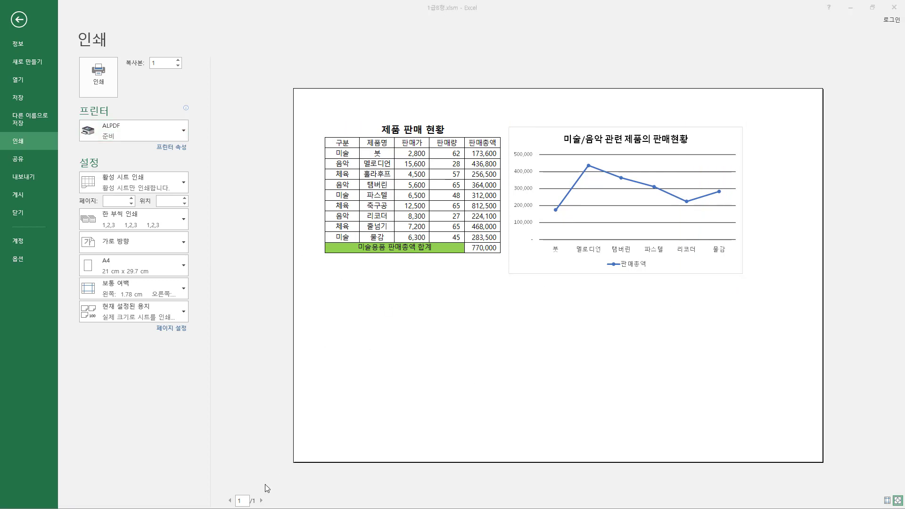
{"action": "left_click_drag", "start_coordinate": [222, 490], "coordinate": [272, 507]}
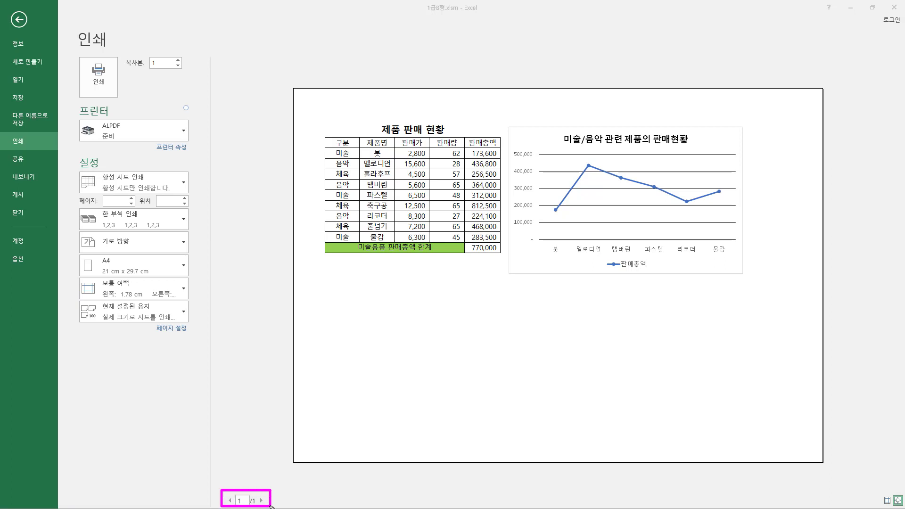
{"action": "key", "text": "Escape"}
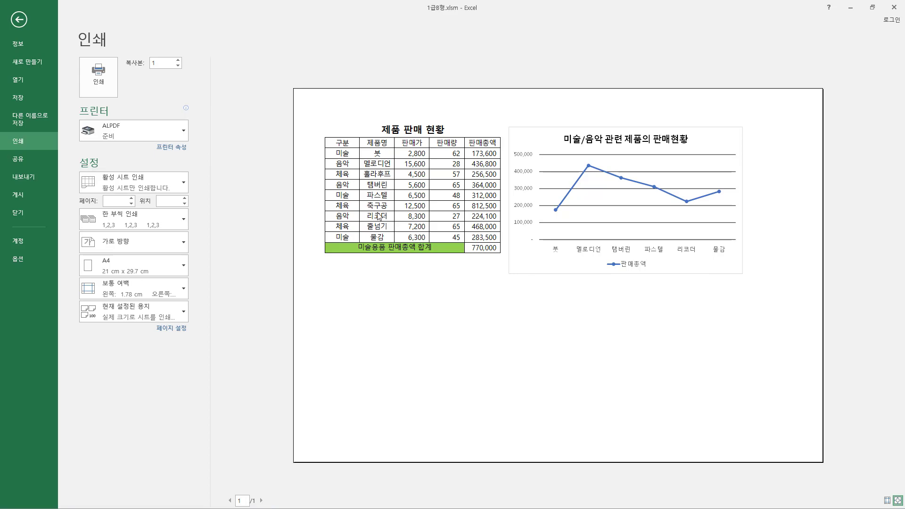
{"action": "key", "text": "Escape"}
{"action": "left_click", "coordinate": [181, 311]}
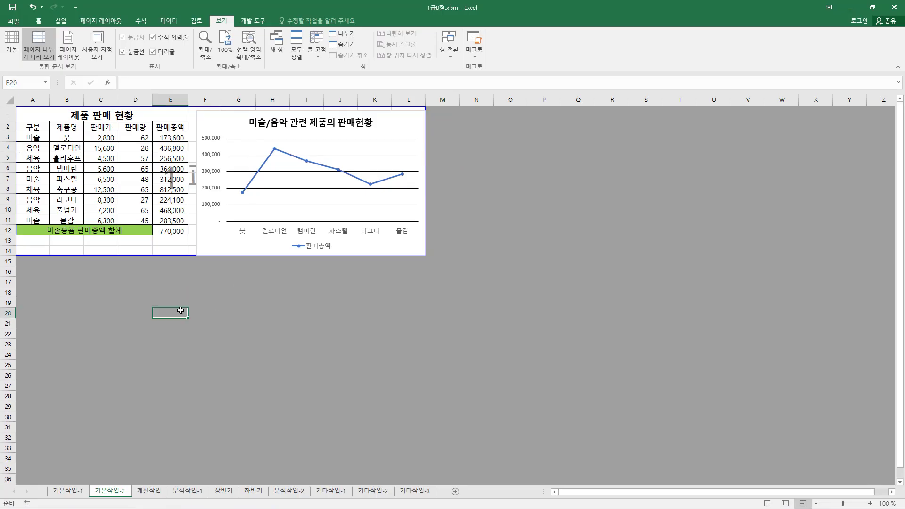